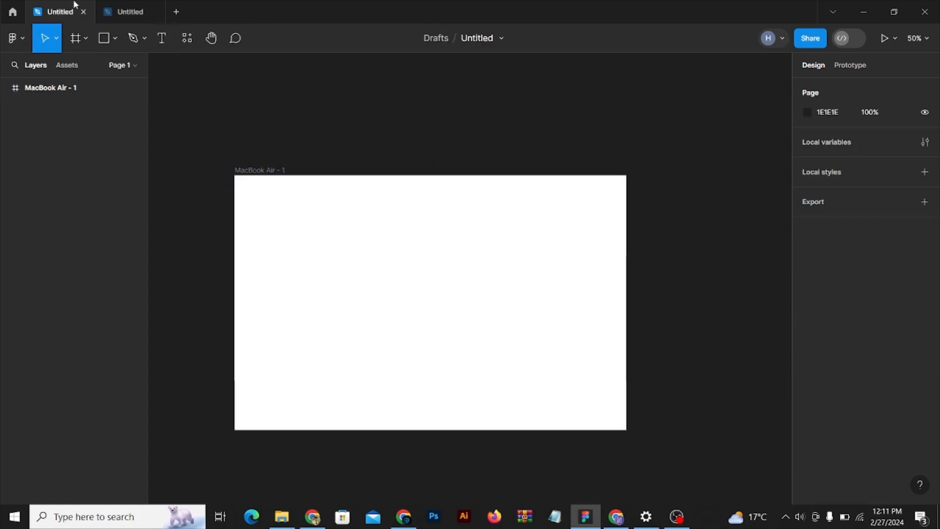
Step: Paste the group of seven colour swatches and place it above the MacBook Air - 1 frame
{"action": "key", "text": "ctrl+v"}
{"action": "left_click_drag", "start_coordinate": [458, 258], "coordinate": [433, 104]}
{"action": "left_click", "coordinate": [456, 152]}
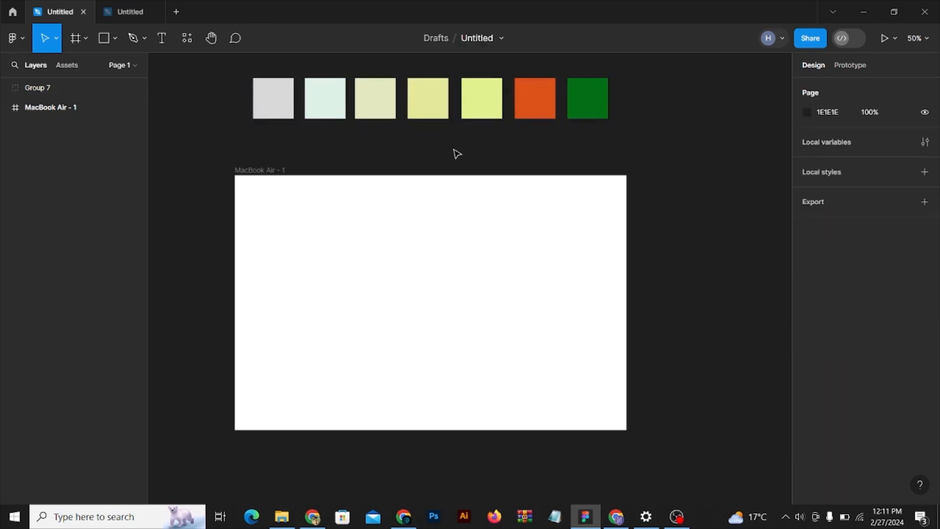
Step: Fill the MacBook Air - 1 frame with a linear gradient running from its upper-left corner to its lower-right corner
{"action": "left_click", "coordinate": [464, 226]}
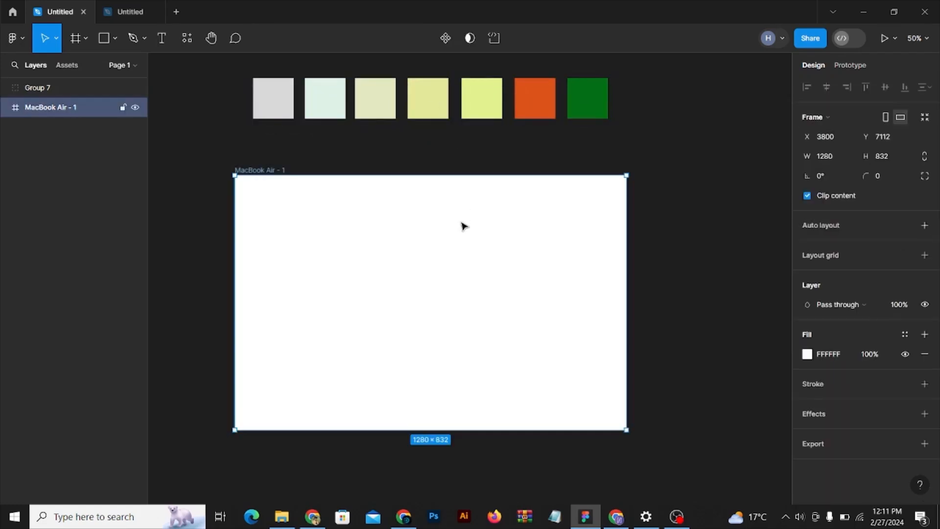
{"action": "left_click", "coordinate": [807, 355]}
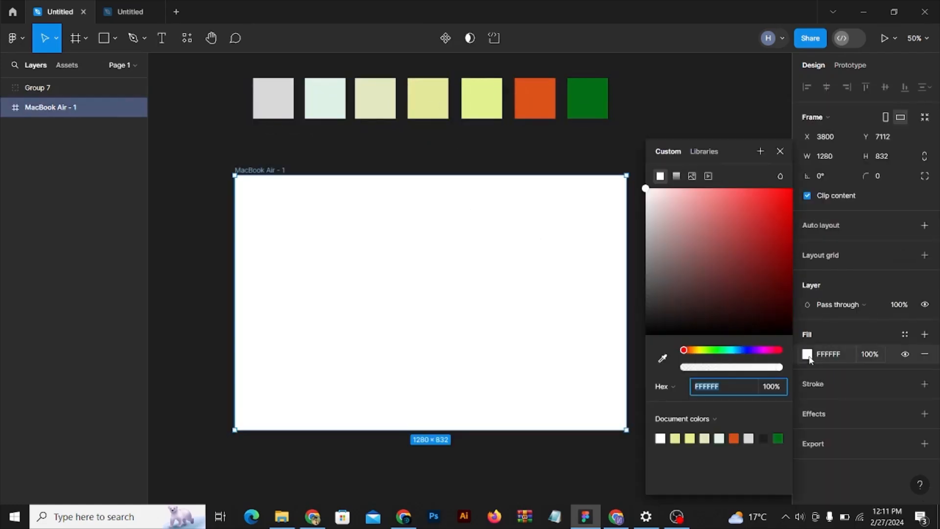
{"action": "left_click", "coordinate": [677, 176]}
{"action": "left_click", "coordinate": [432, 433]}
{"action": "left_click_drag", "start_coordinate": [434, 428], "coordinate": [631, 430]}
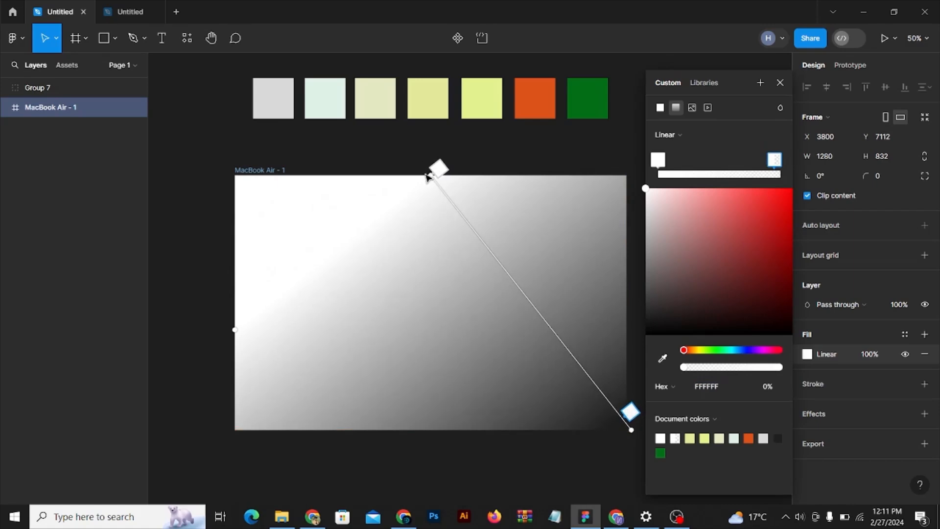
{"action": "left_click_drag", "start_coordinate": [428, 173], "coordinate": [230, 174]}
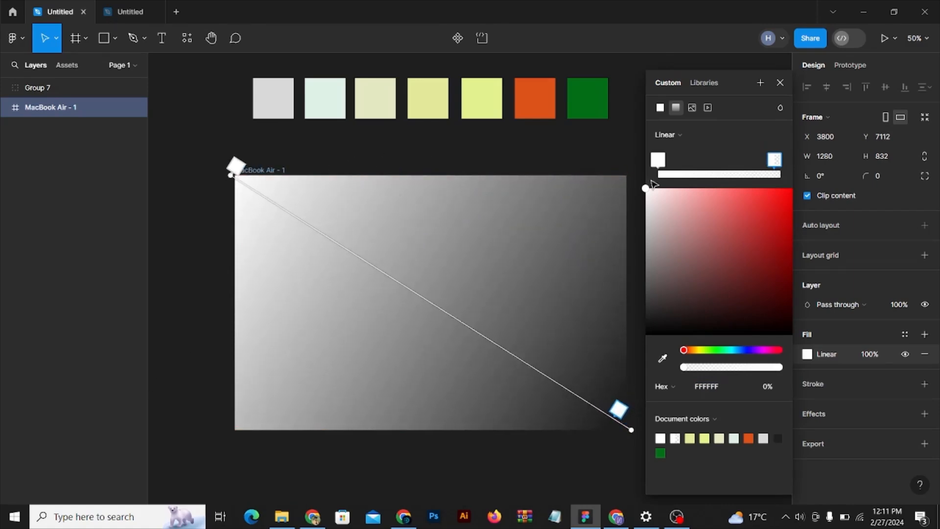
Step: Add two intermediate gradient stops, placed roughly one third and three quarters of the way along the gradient line
{"action": "left_click", "coordinate": [701, 174]}
{"action": "left_click", "coordinate": [743, 174]}
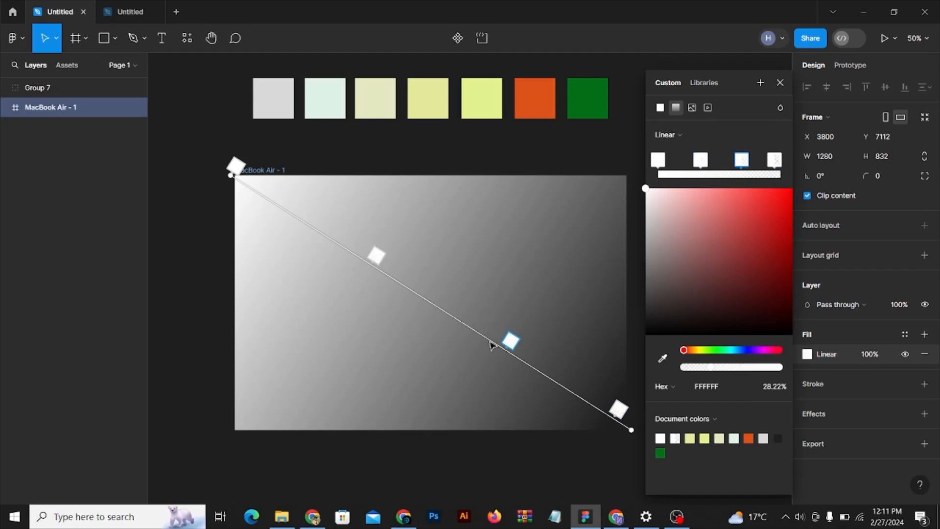
{"action": "left_click_drag", "start_coordinate": [516, 345], "coordinate": [528, 352]}
{"action": "left_click_drag", "start_coordinate": [377, 256], "coordinate": [384, 260]}
Step: Sample the orange swatch DD5219 for the end stop and the yellow-green swatch E3F28E for the third stop
{"action": "left_click", "coordinate": [618, 410]}
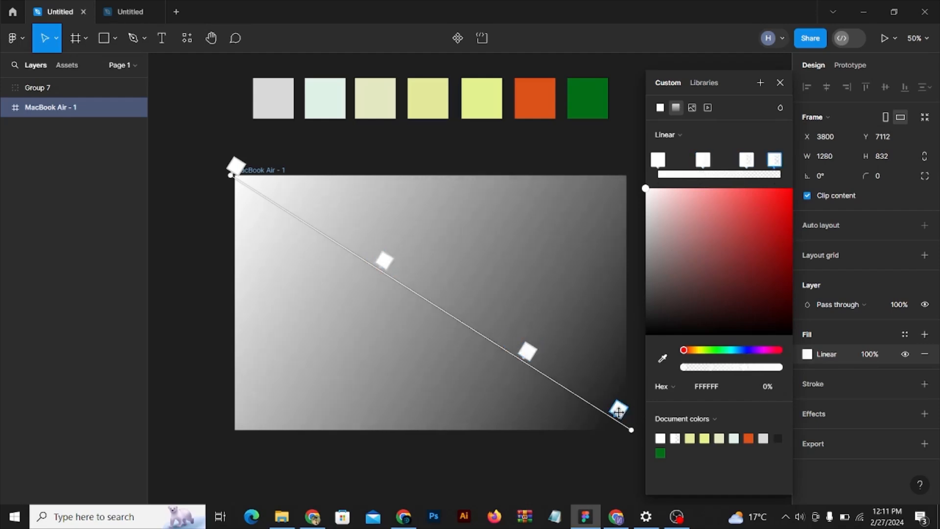
{"action": "left_click", "coordinate": [663, 358]}
{"action": "left_click", "coordinate": [533, 90]}
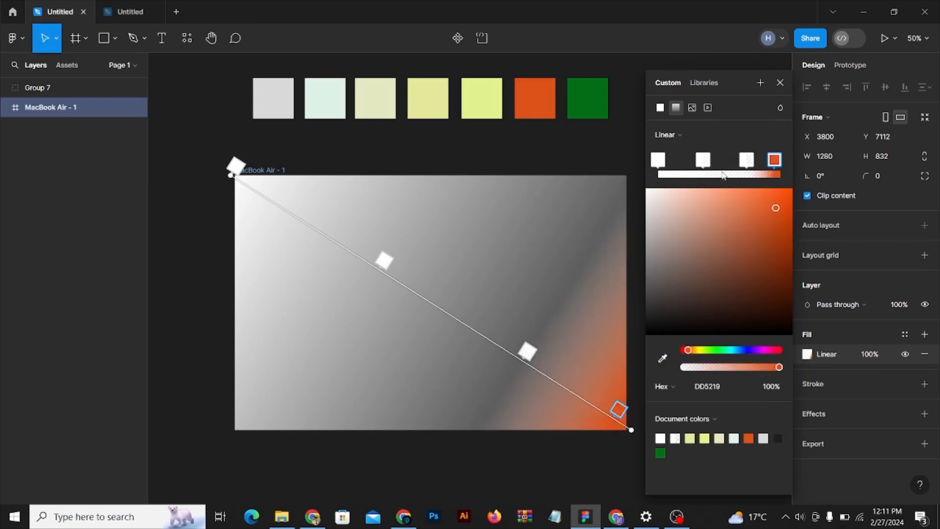
{"action": "left_click", "coordinate": [747, 160]}
{"action": "left_click", "coordinate": [663, 358]}
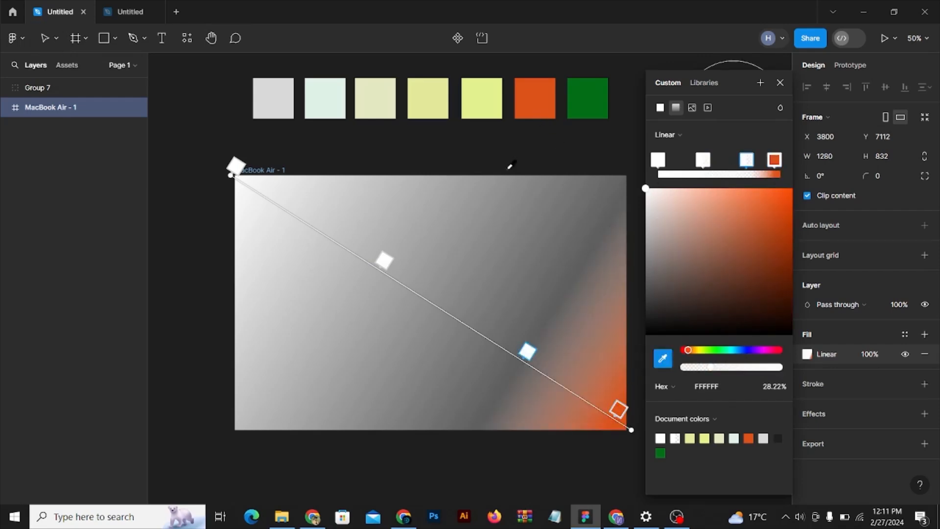
{"action": "left_click", "coordinate": [490, 102]}
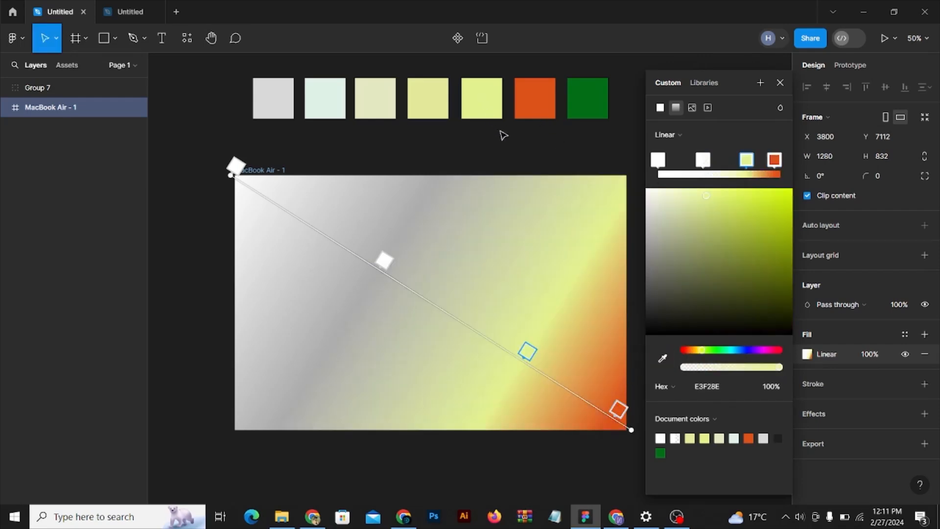
Step: Colour the second gradient stop with the beige E2E8C0 sampled from the third swatch
{"action": "left_click", "coordinate": [708, 168]}
{"action": "key", "text": "ctrl+z"}
{"action": "left_click", "coordinate": [703, 162]}
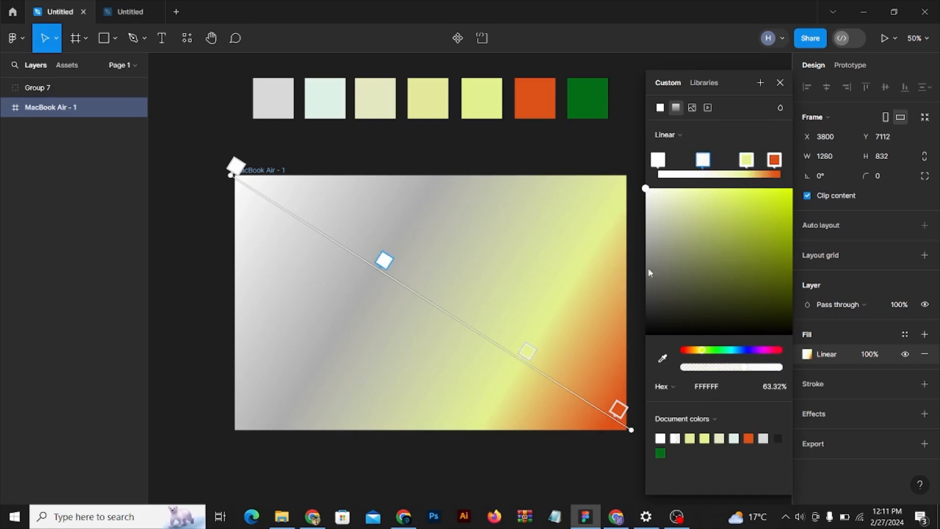
{"action": "left_click", "coordinate": [663, 357]}
{"action": "left_click", "coordinate": [371, 104]}
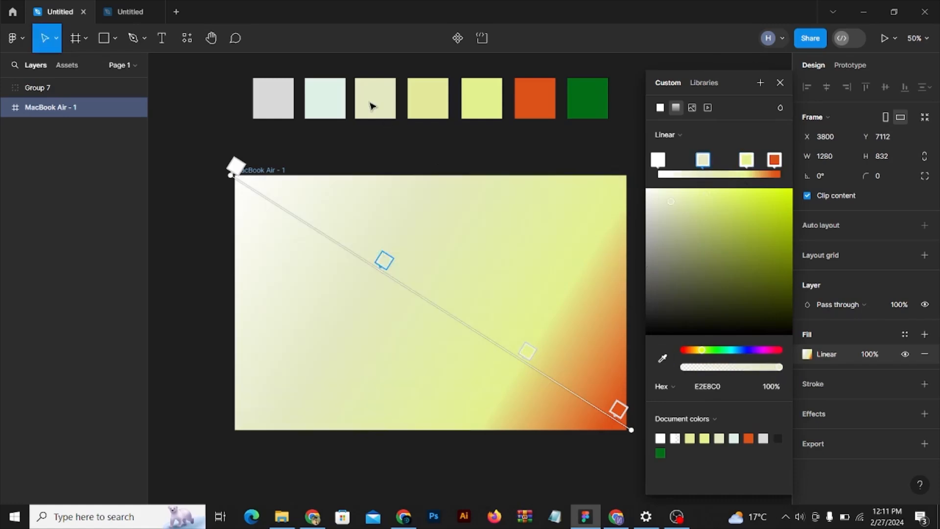
Step: Add a stop between the white and beige stops and colour it with the sampled pale mint swatch
{"action": "left_click", "coordinate": [679, 167]}
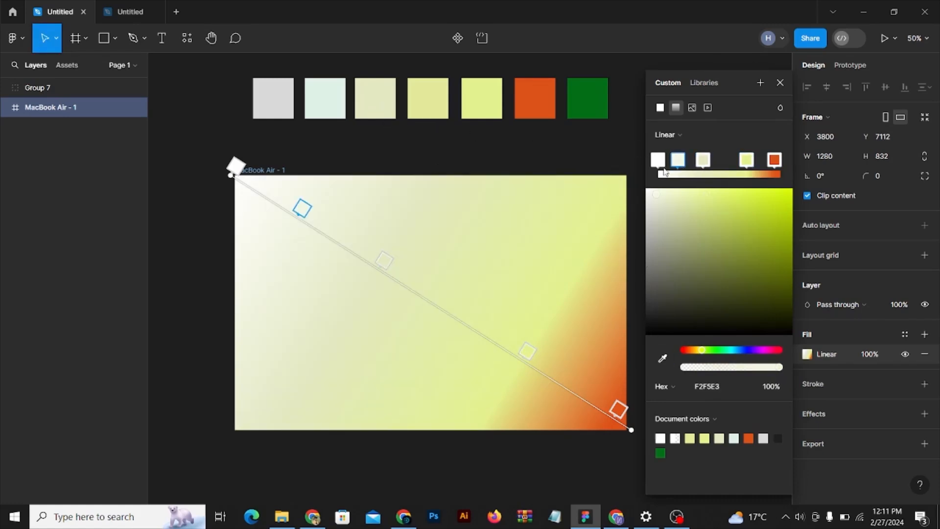
{"action": "left_click", "coordinate": [663, 357]}
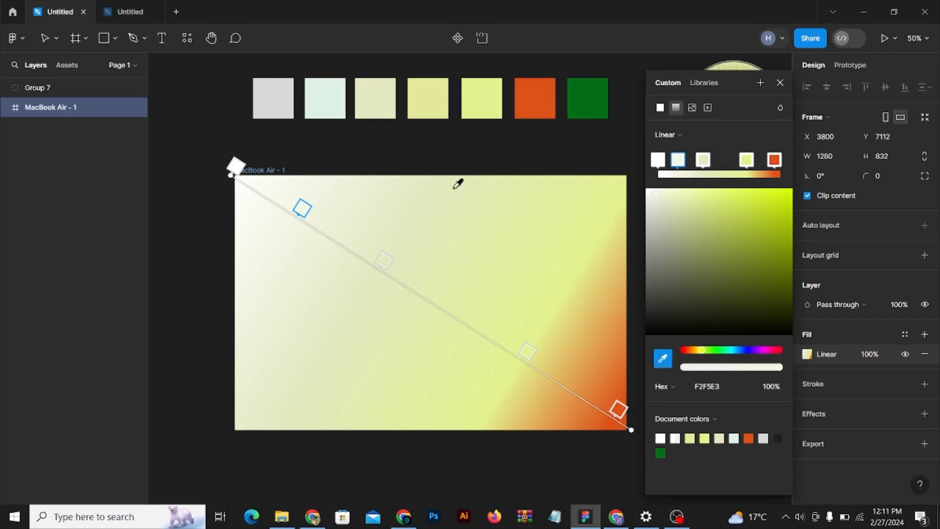
{"action": "left_click", "coordinate": [340, 115]}
{"action": "left_click", "coordinate": [659, 160]}
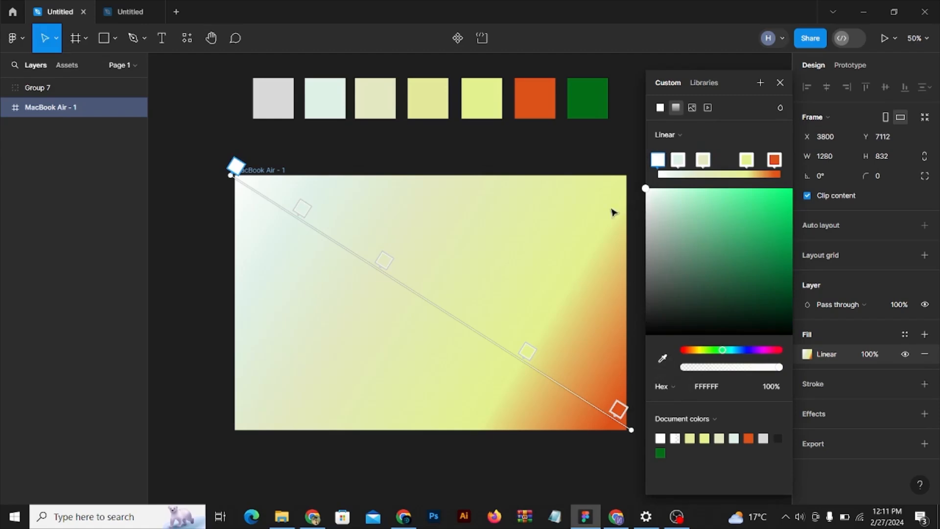
Step: Extend the gradient line past the frame's lower-right corner and shift the yellow-green and beige stops toward the white start
{"action": "scroll", "coordinate": [500, 152], "scroll_direction": "down", "scroll_amount": 5}
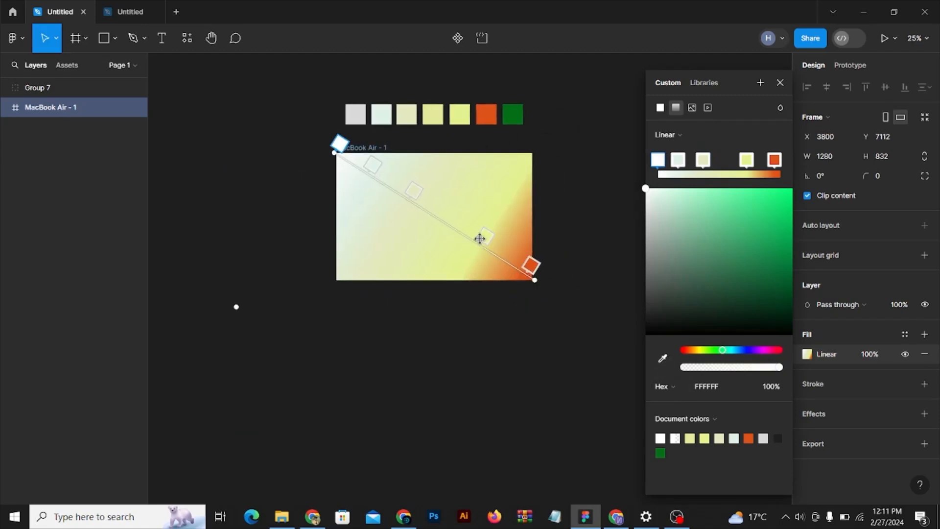
{"action": "left_click_drag", "start_coordinate": [480, 239], "coordinate": [457, 228]}
{"action": "scroll", "coordinate": [460, 220], "scroll_direction": "up", "scroll_amount": 5}
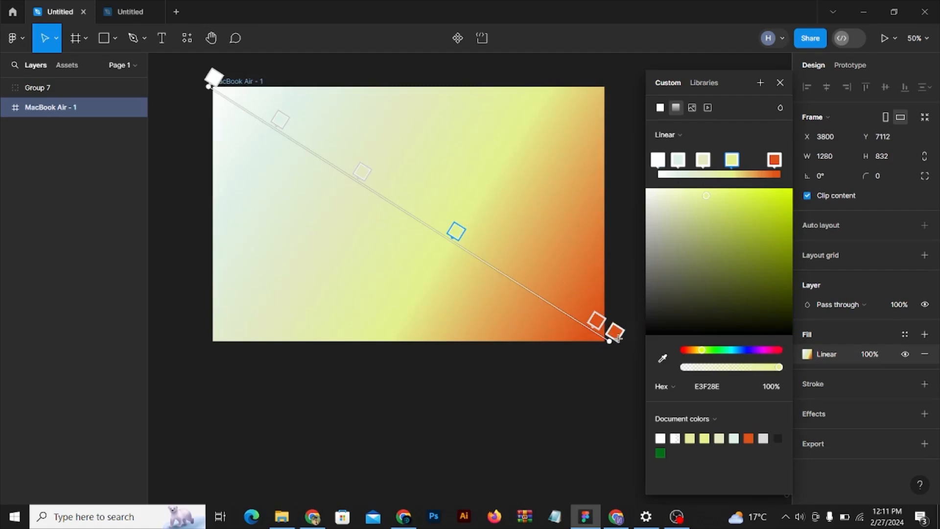
{"action": "left_click_drag", "start_coordinate": [609, 340], "coordinate": [651, 381]}
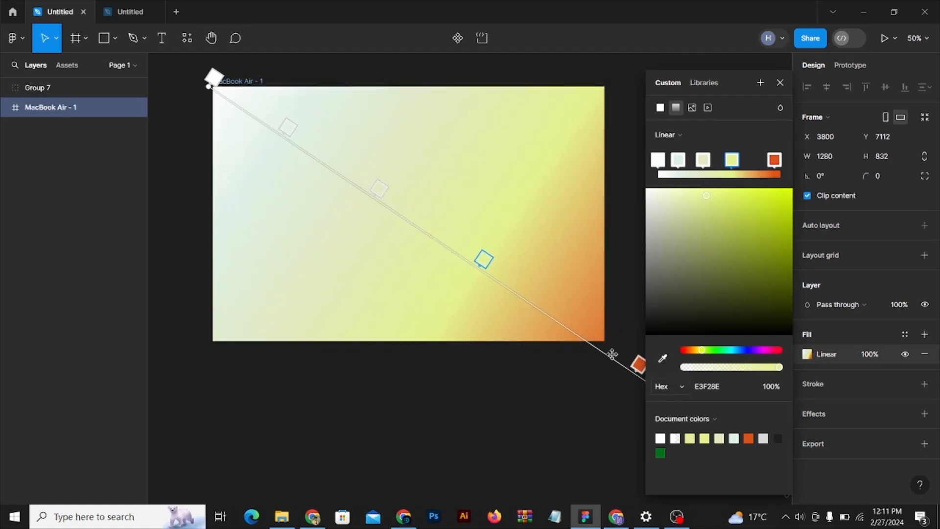
{"action": "left_click_drag", "start_coordinate": [475, 262], "coordinate": [447, 243]}
{"action": "left_click_drag", "start_coordinate": [378, 189], "coordinate": [349, 176]}
Step: Strengthen the mint stop to A1F0C4 and move the yellow-green and beige stops toward the orange end
{"action": "left_click", "coordinate": [681, 161]}
{"action": "left_click_drag", "start_coordinate": [673, 201], "coordinate": [695, 201]}
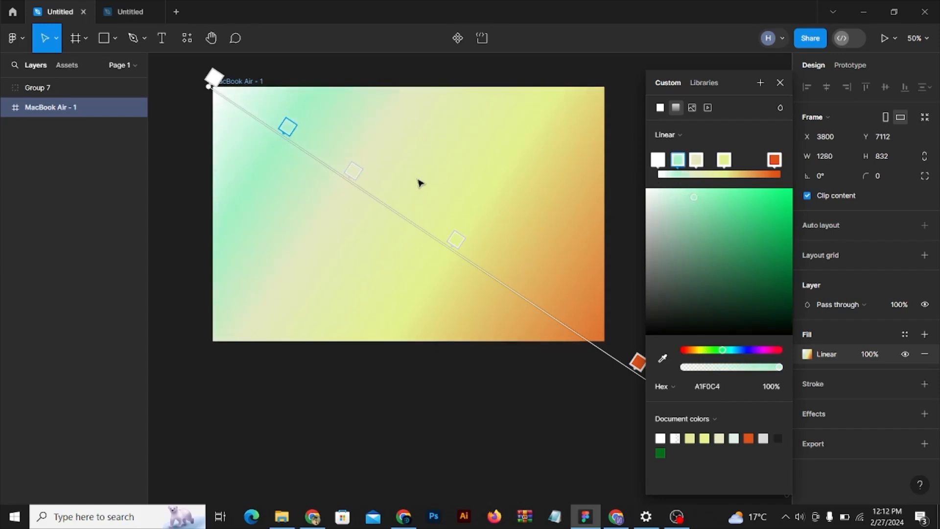
{"action": "left_click_drag", "start_coordinate": [458, 243], "coordinate": [543, 275]}
{"action": "scroll", "coordinate": [478, 238], "scroll_direction": "down", "scroll_amount": 2}
{"action": "left_click_drag", "start_coordinate": [402, 204], "coordinate": [438, 230]}
{"action": "scroll", "coordinate": [451, 234], "scroll_direction": "up", "scroll_amount": 2}
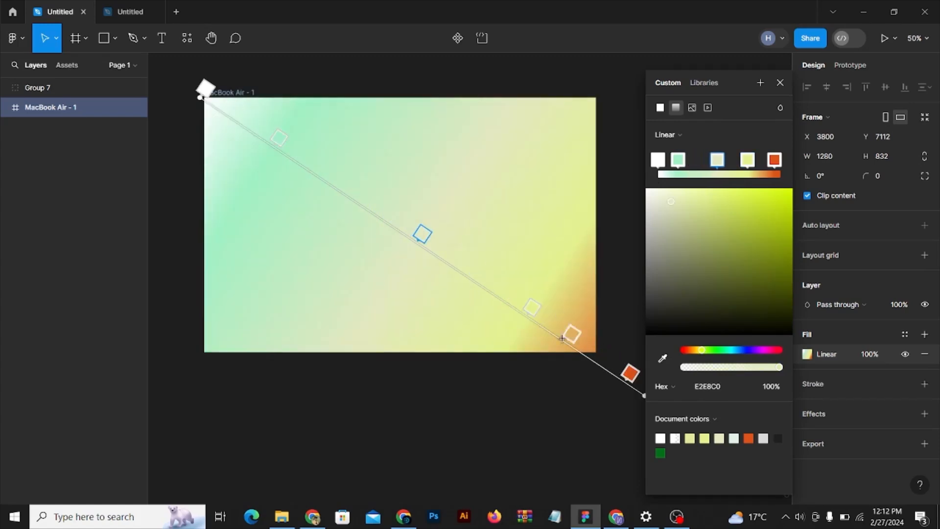
Step: Pull the yellow-green stop slightly back toward the beige stop and move the orange stop to the very end of the gradient
{"action": "left_click_drag", "start_coordinate": [531, 308], "coordinate": [498, 295]}
{"action": "left_click", "coordinate": [628, 371]}
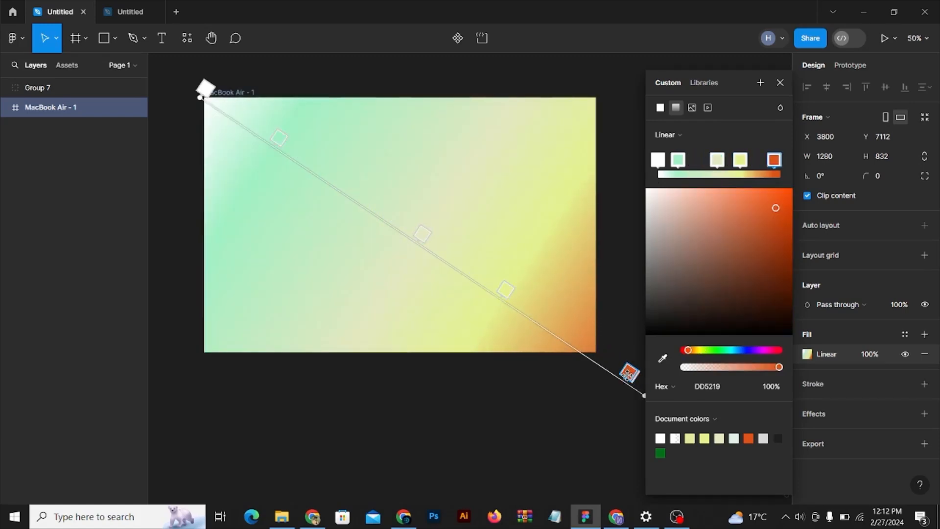
{"action": "key", "text": "ctrl+z"}
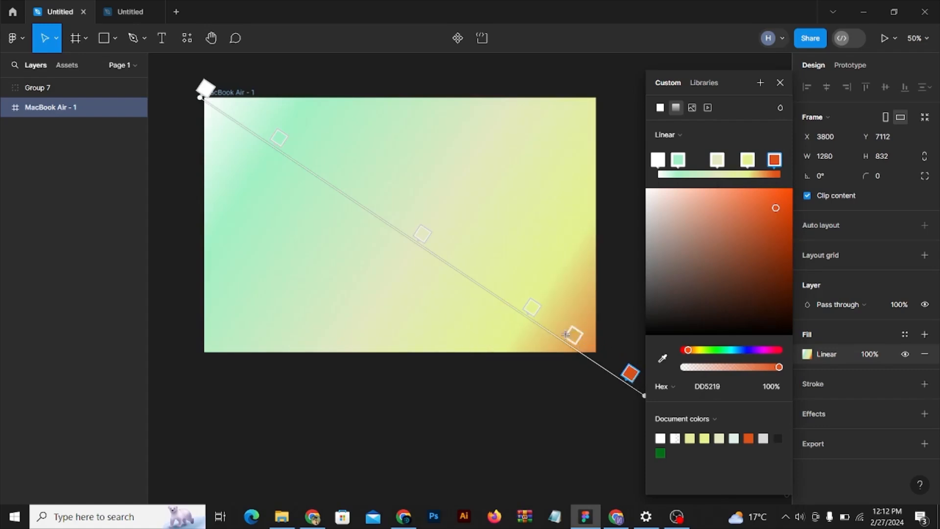
{"action": "left_click_drag", "start_coordinate": [530, 313], "coordinate": [505, 295]}
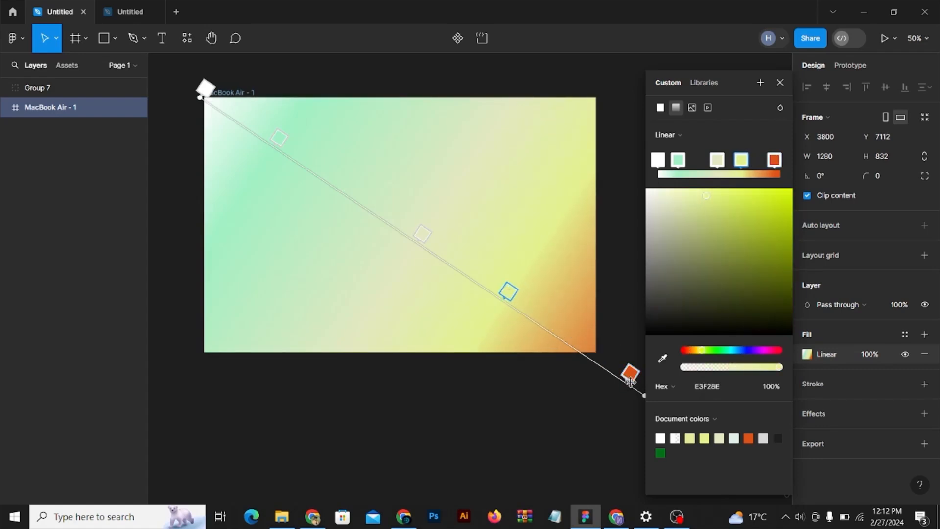
{"action": "left_click_drag", "start_coordinate": [629, 372], "coordinate": [645, 391]}
{"action": "key", "text": "minus"}
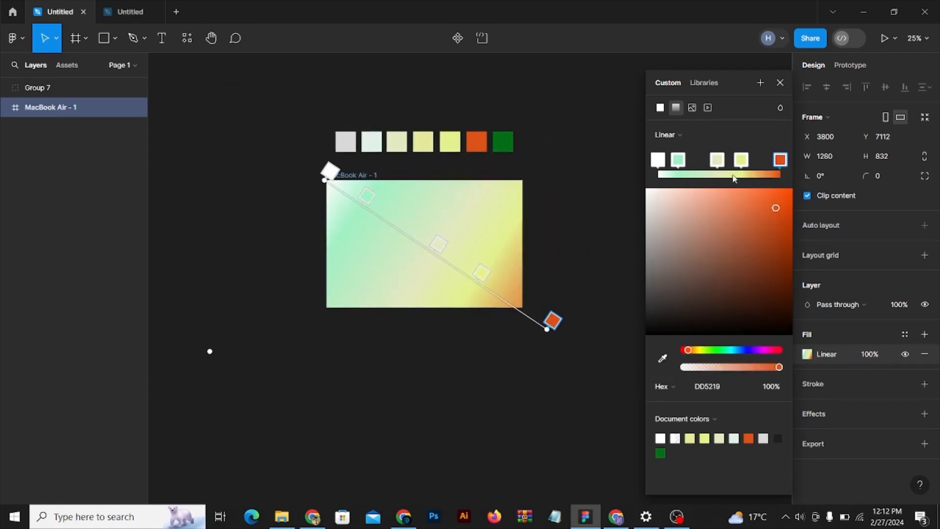
Step: Move the beige stop close to the mint stop and pull the yellow-green and orange stops slightly toward the start
{"action": "left_click", "coordinate": [753, 160]}
{"action": "left_click_drag", "start_coordinate": [752, 161], "coordinate": [698, 171]}
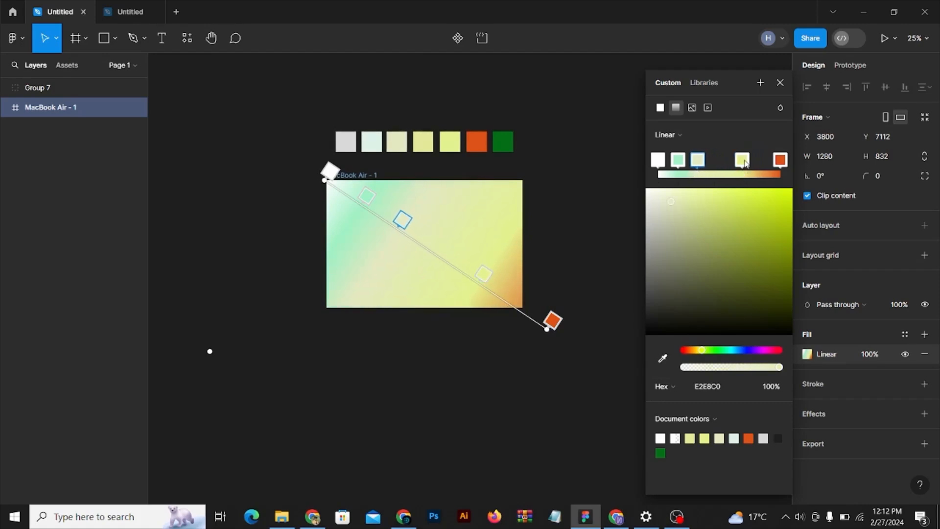
{"action": "left_click_drag", "start_coordinate": [781, 162], "coordinate": [733, 167]}
{"action": "scroll", "coordinate": [537, 190], "scroll_direction": "up", "scroll_amount": 1}
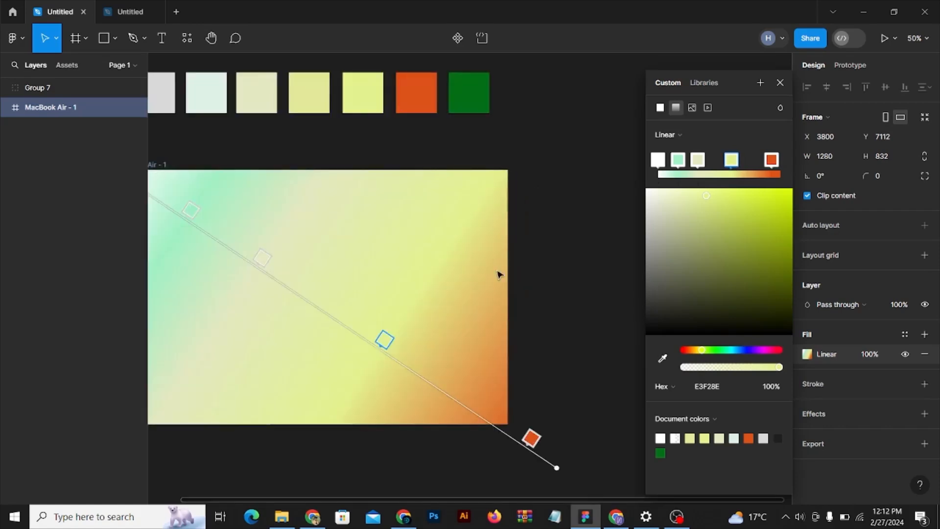
{"action": "left_click_drag", "start_coordinate": [501, 274], "coordinate": [553, 237]}
Step: Lighten the orange end stop to a softer orange, close the gradient editor and deselect the frame
{"action": "left_click", "coordinate": [773, 160]}
{"action": "left_click_drag", "start_coordinate": [766, 198], "coordinate": [670, 195]}
{"action": "key", "text": "Escape"}
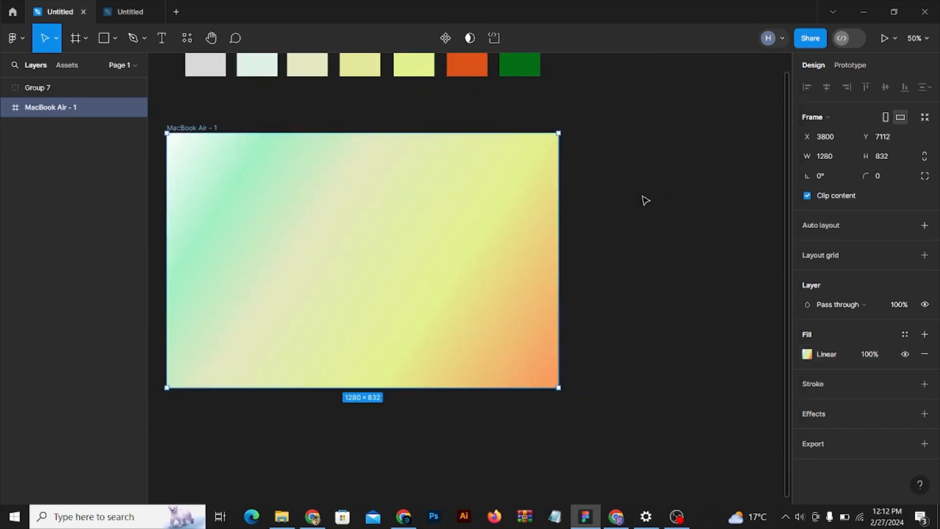
{"action": "left_click", "coordinate": [646, 200]}
Step: Reopen the frame's gradient fill and delete the beige stop between the mint and yellow-green stops
{"action": "left_click_drag", "start_coordinate": [517, 222], "coordinate": [615, 193]}
{"action": "left_click", "coordinate": [520, 215], "text": "ctrl"}
{"action": "scroll", "coordinate": [519, 215], "scroll_direction": "down", "scroll_amount": 1}
{"action": "mouse_move", "coordinate": [519, 214]}
{"action": "left_mouse_down"}
{"action": "mouse_move", "coordinate": [543, 214]}
{"action": "mouse_move", "coordinate": [524, 224]}
{"action": "left_mouse_up"}
{"action": "left_click", "coordinate": [393, 207]}
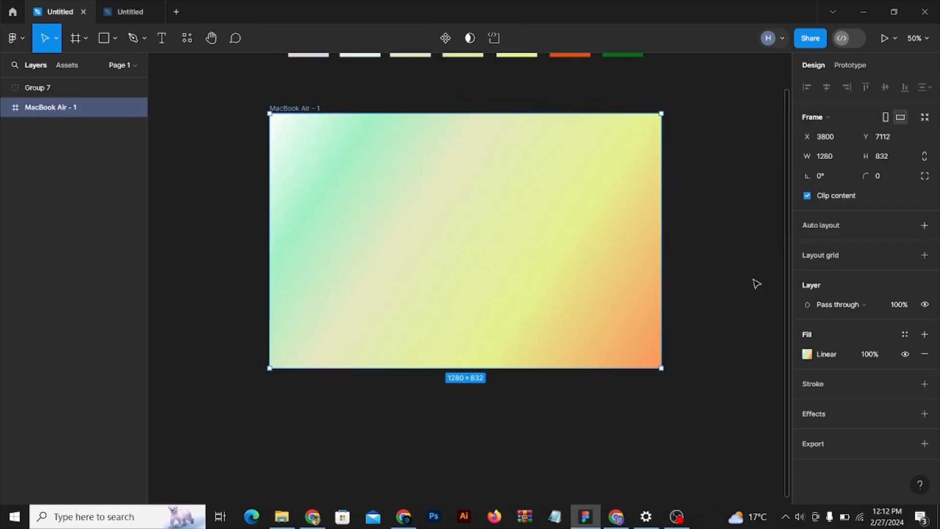
{"action": "left_click", "coordinate": [807, 354]}
{"action": "left_click", "coordinate": [698, 161]}
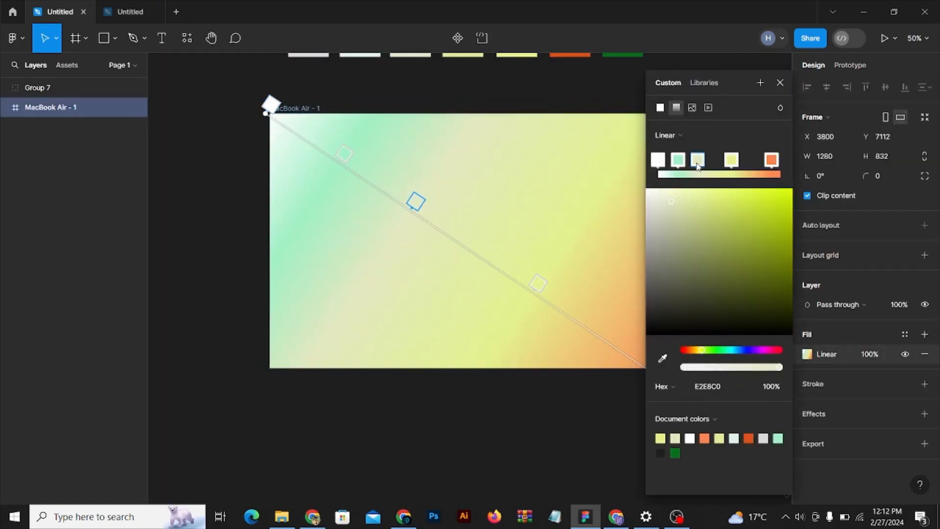
{"action": "key", "text": "Delete"}
Step: Move the mint stop further toward the gradient's middle, nudge the yellow-green stop toward orange, and finish editing the fill
{"action": "left_click_drag", "start_coordinate": [677, 163], "coordinate": [685, 168]}
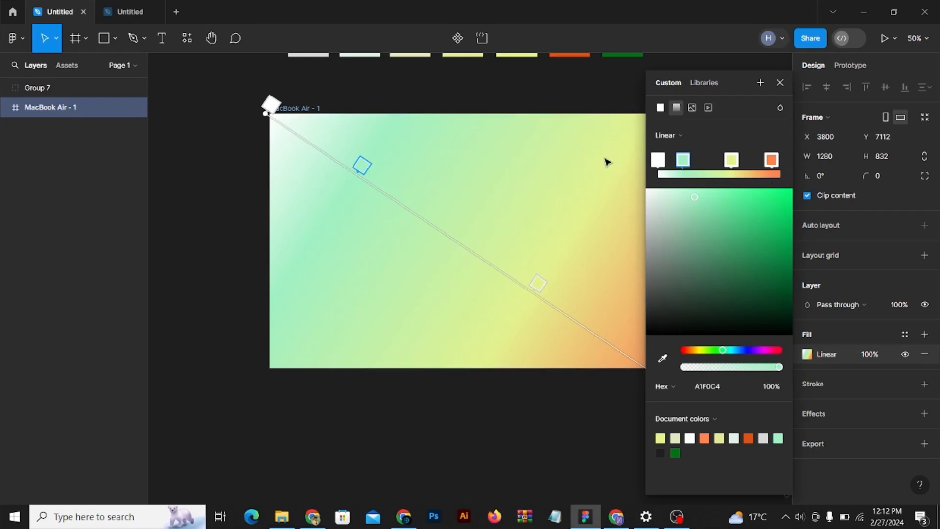
{"action": "left_click_drag", "start_coordinate": [582, 149], "coordinate": [525, 145]}
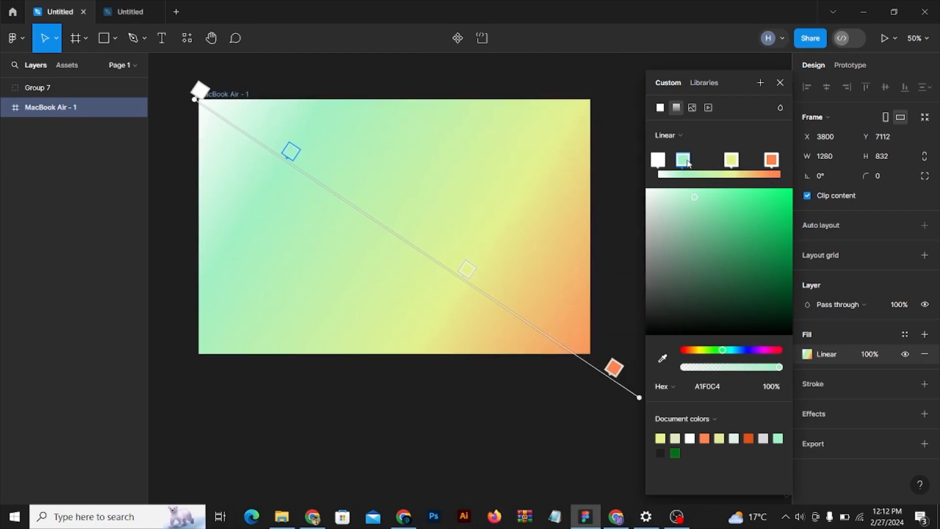
{"action": "left_click_drag", "start_coordinate": [688, 164], "coordinate": [734, 163]}
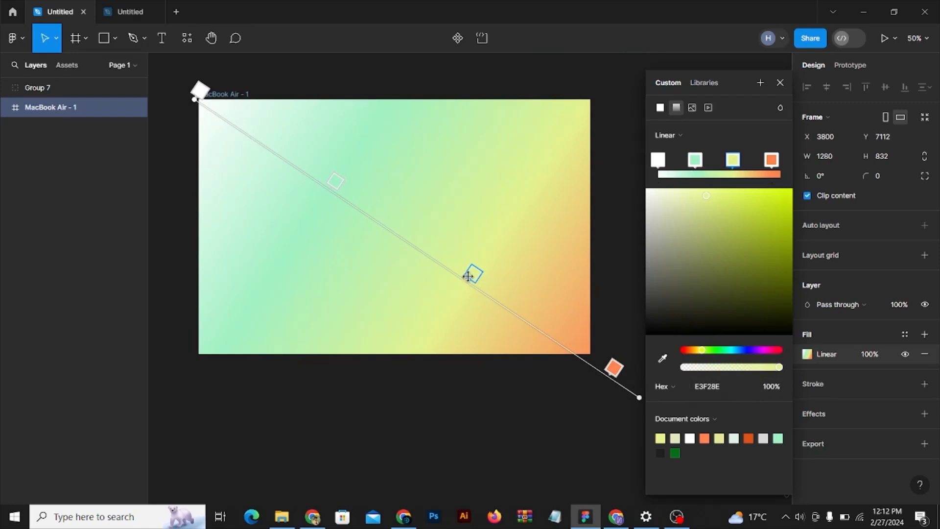
{"action": "key", "text": "Escape"}
{"action": "key", "text": "Escape"}
{"action": "left_click_drag", "start_coordinate": [534, 133], "coordinate": [593, 173]}
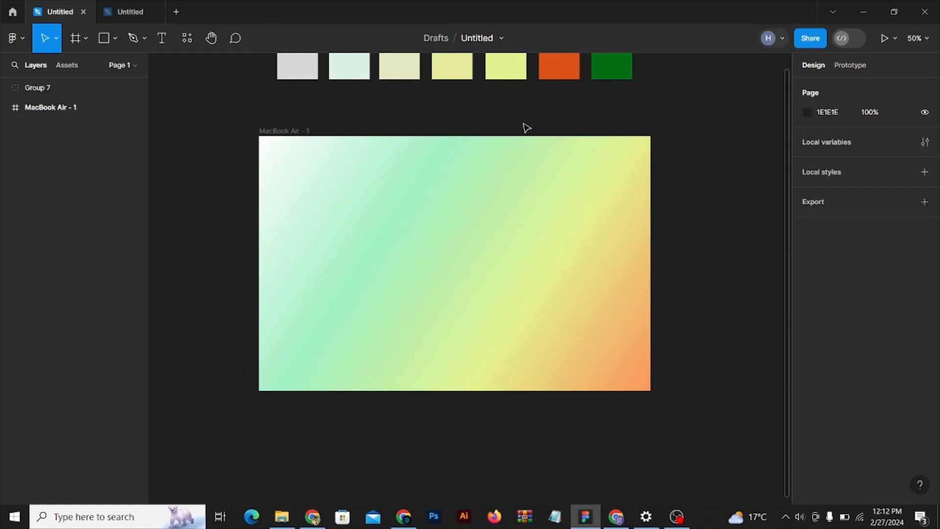
Step: Add the text "Home" in the upper part of the MacBook Air frame and set its font size to 20
{"action": "key", "text": "t"}
{"action": "left_click", "coordinate": [350, 196]}
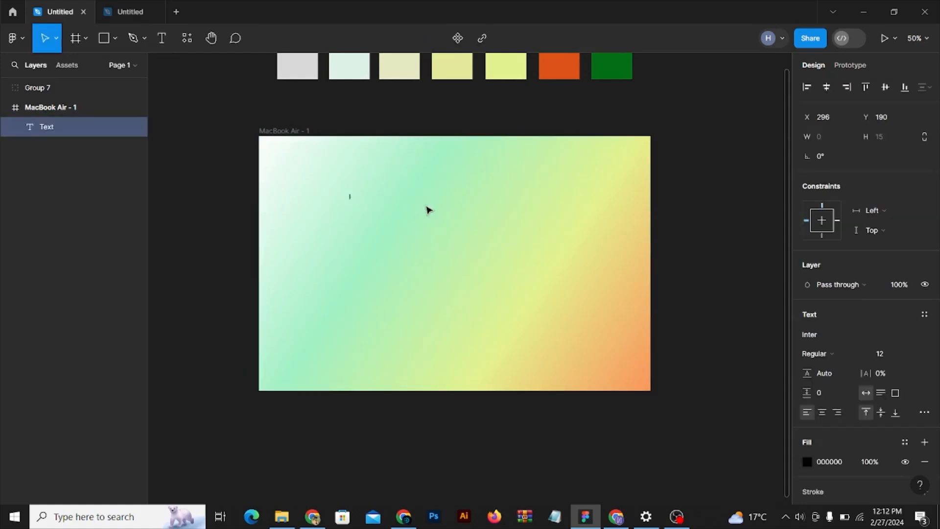
{"action": "type", "text": "HO"}
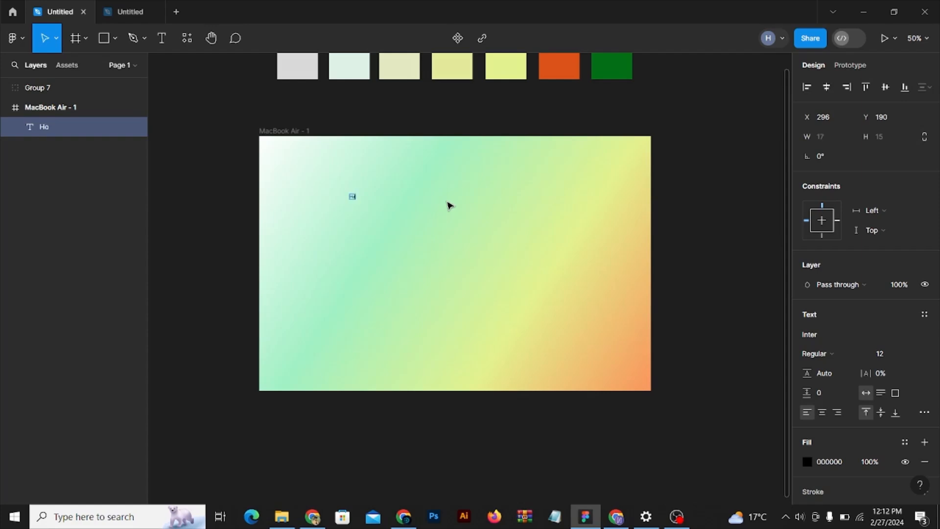
{"action": "key", "text": "Escape"}
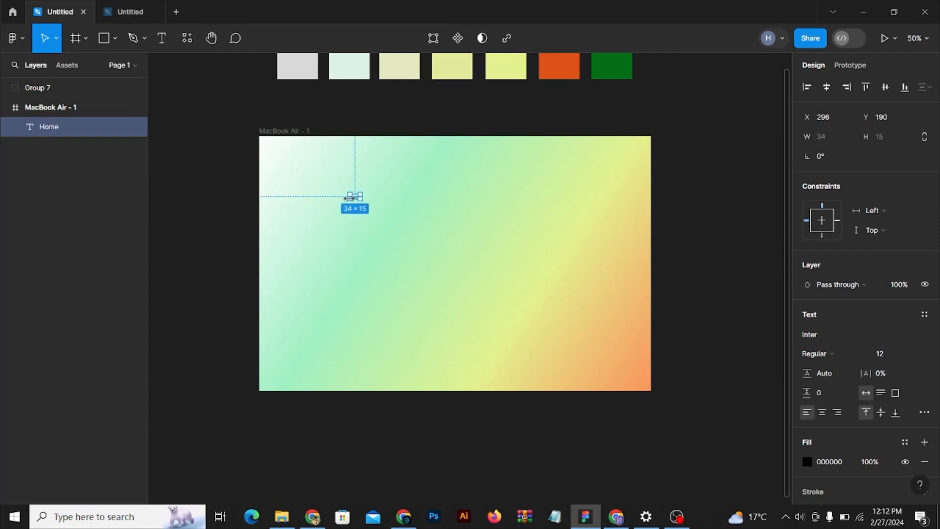
{"action": "scroll", "coordinate": [401, 200], "scroll_direction": "up", "scroll_amount": 3}
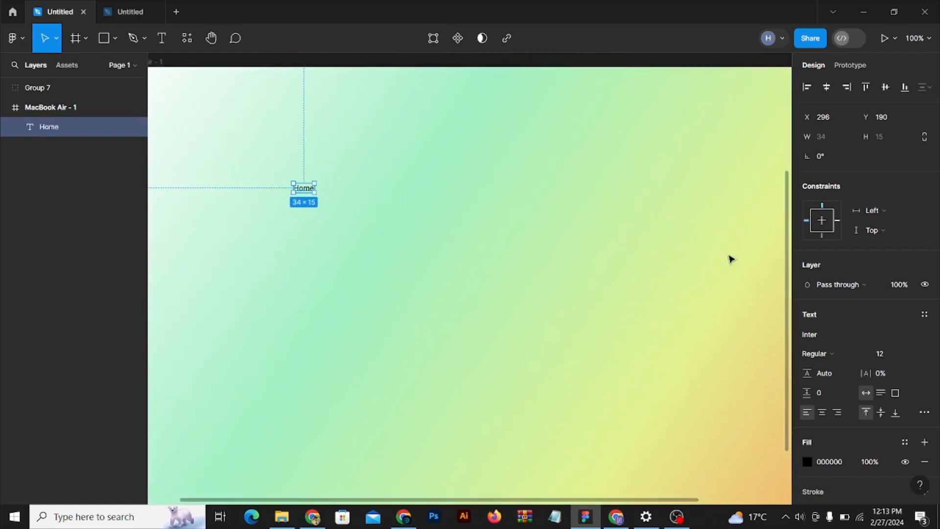
{"action": "left_click", "coordinate": [895, 354]}
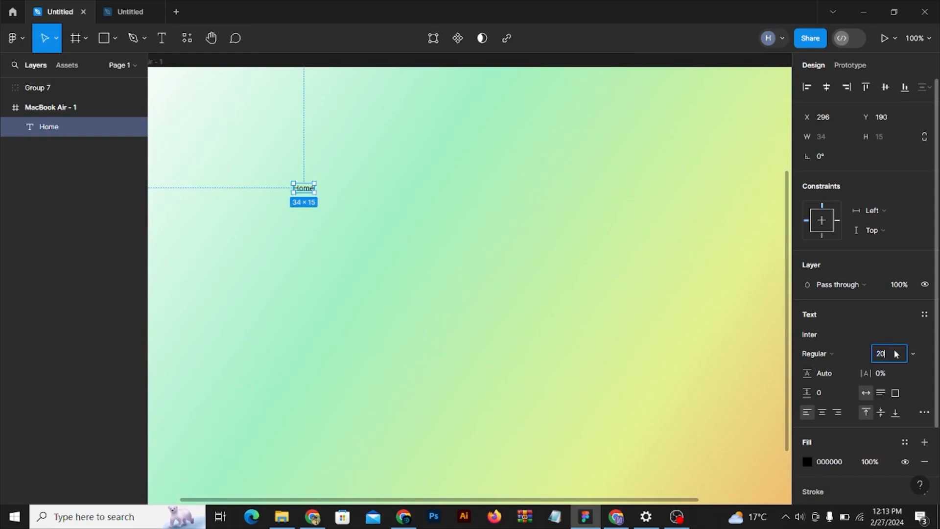
{"action": "key", "text": "Return"}
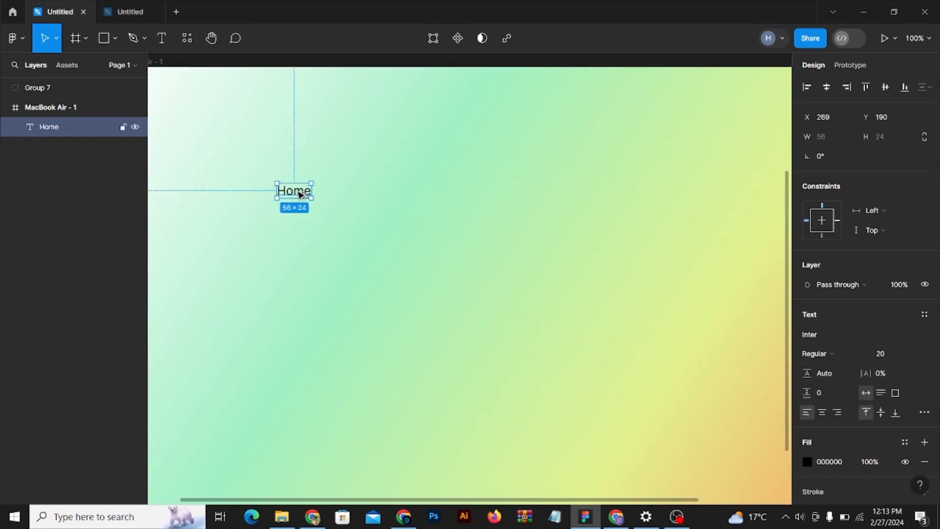
Step: Duplicate the Home label three times along the same row and change the copies to "About", "Species" and "Contact"
{"action": "left_click_drag", "start_coordinate": [310, 193], "coordinate": [370, 194]}
{"action": "type", "text": "A"}
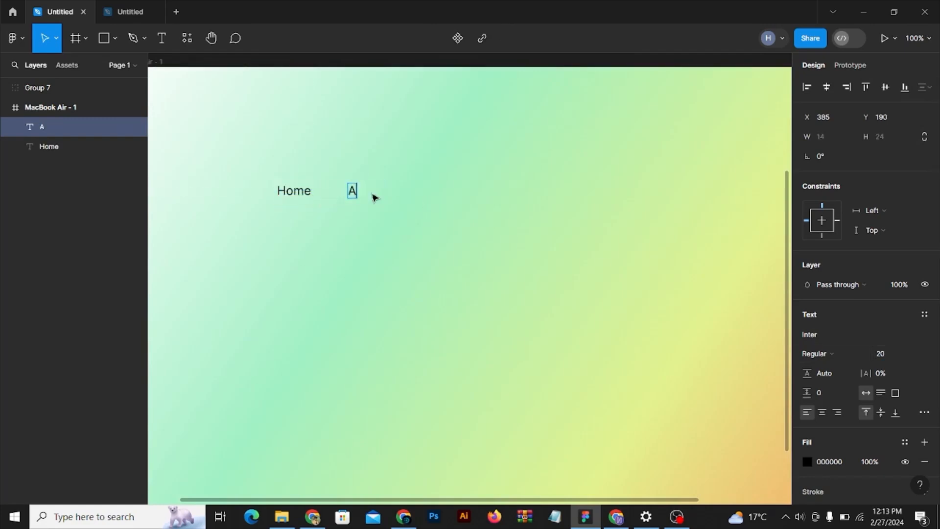
{"action": "type", "text": "bout"}
{"action": "key", "text": "Escape"}
{"action": "left_click_drag", "start_coordinate": [366, 191], "coordinate": [454, 191]}
{"action": "type", "text": "Species"}
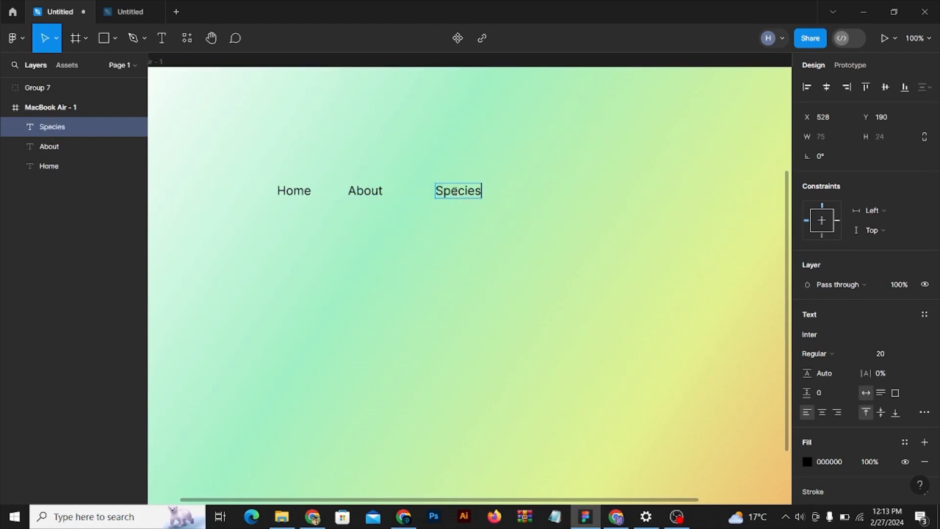
{"action": "key", "text": "Escape"}
{"action": "left_click_drag", "start_coordinate": [459, 195], "coordinate": [562, 191]}
{"action": "type", "text": "Contact"}
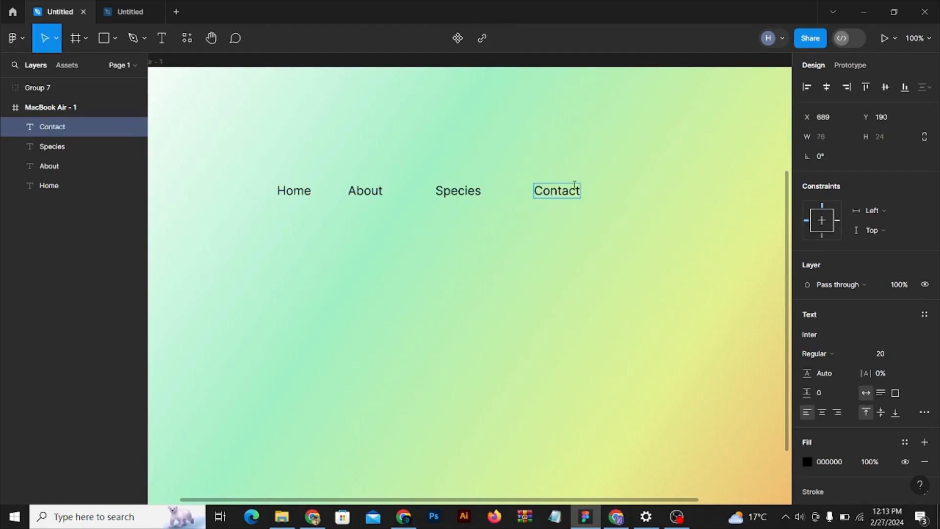
Step: Distribute the Home, About, Species and Contact labels with equal horizontal spacing
{"action": "scroll", "coordinate": [544, 160], "scroll_direction": "down", "scroll_amount": 3}
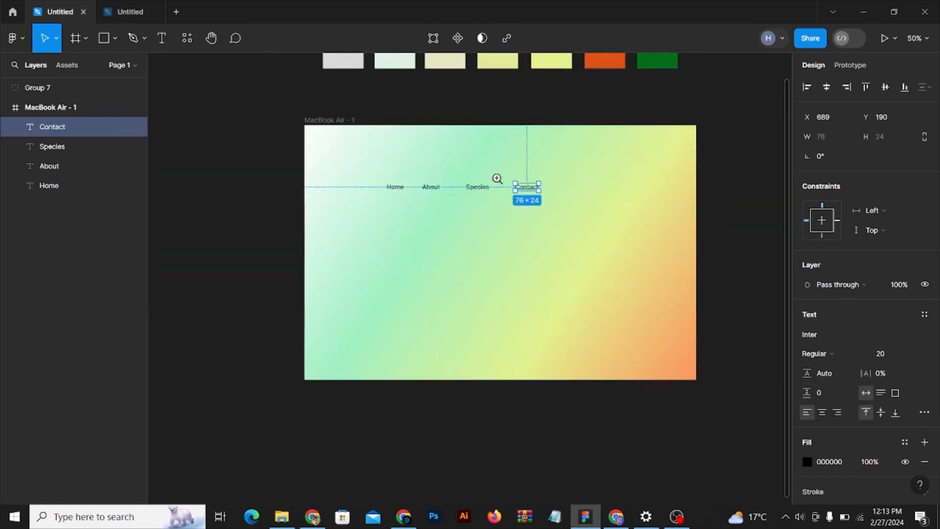
{"action": "scroll", "coordinate": [498, 178], "scroll_direction": "up", "scroll_amount": 3}
{"action": "left_click", "coordinate": [465, 203], "text": "shift"}
{"action": "left_click", "coordinate": [373, 201], "text": "shift"}
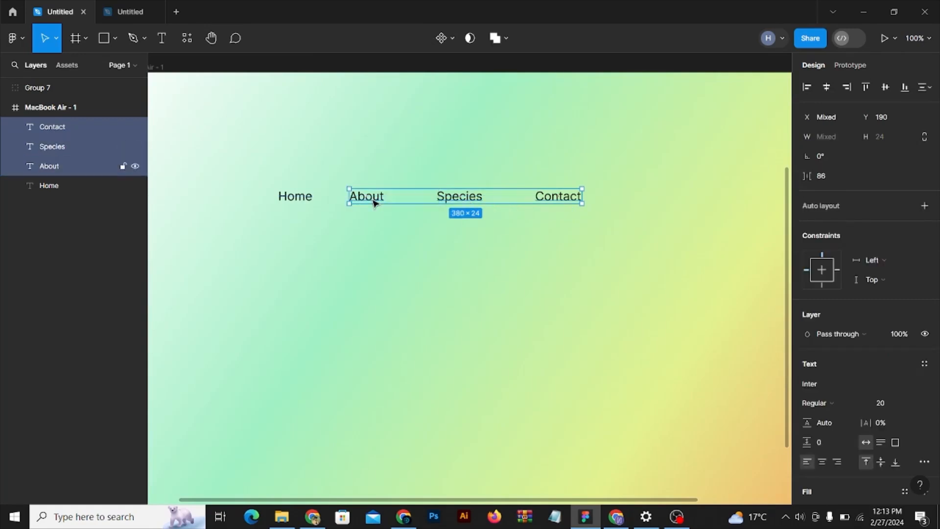
{"action": "left_click", "coordinate": [315, 200], "text": "shift"}
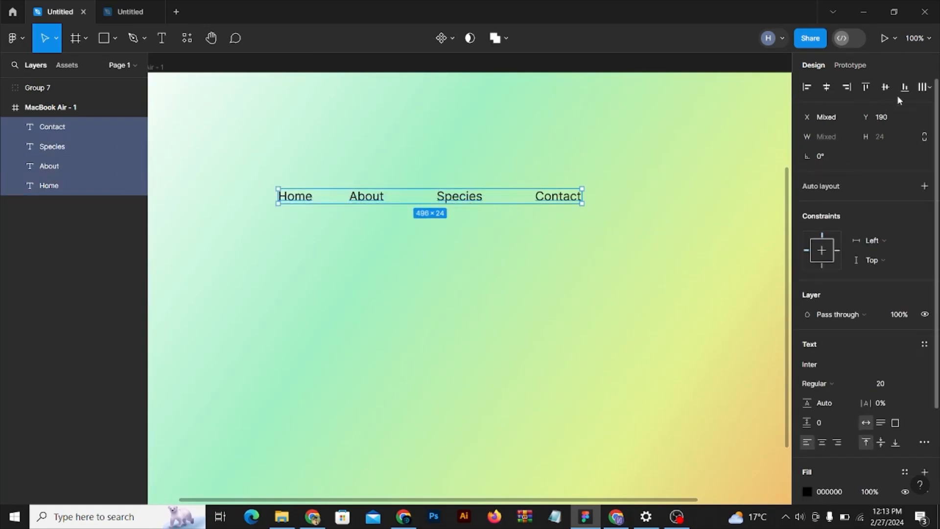
{"action": "left_click", "coordinate": [927, 87]}
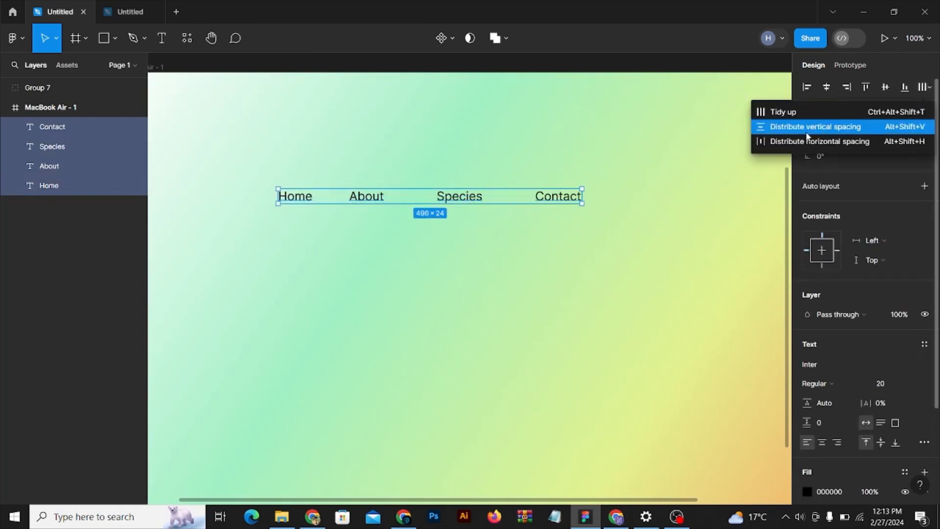
{"action": "left_click", "coordinate": [794, 143]}
Step: Move the row of four labels up to Y 50, centred horizontally in the frame
{"action": "key", "text": "ctrl+minus"}
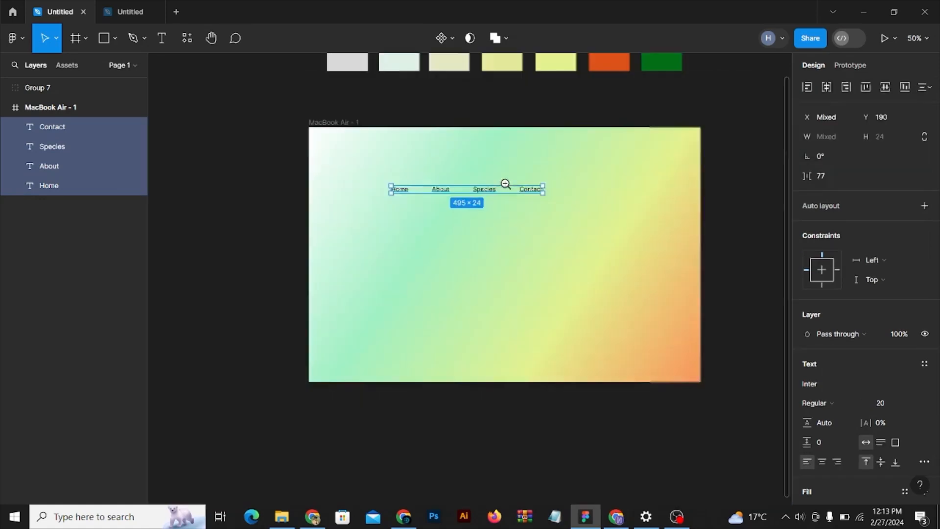
{"action": "left_click_drag", "start_coordinate": [526, 207], "coordinate": [563, 163]}
{"action": "left_click", "coordinate": [532, 160]}
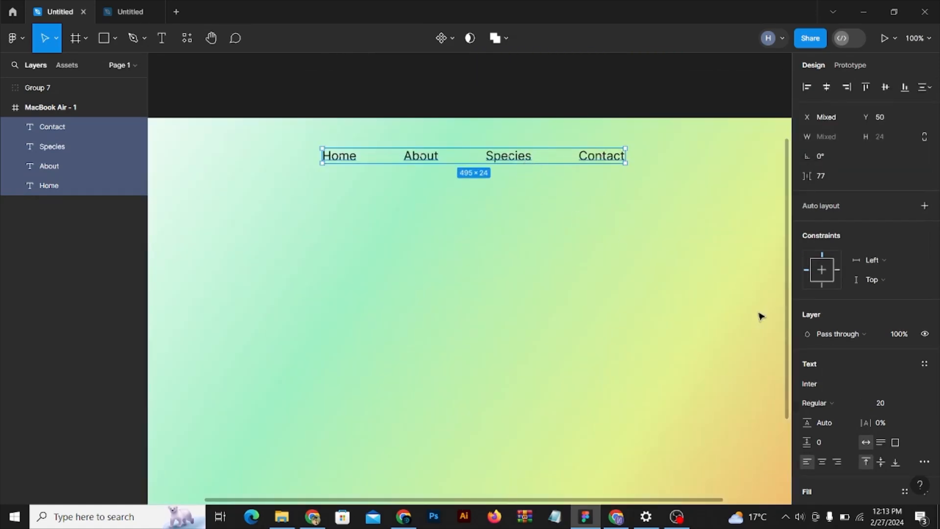
Step: Try fonts such as Italiana and Jaldi on the four labels, set them to JejuGothic and deselect them
{"action": "left_click", "coordinate": [812, 386]}
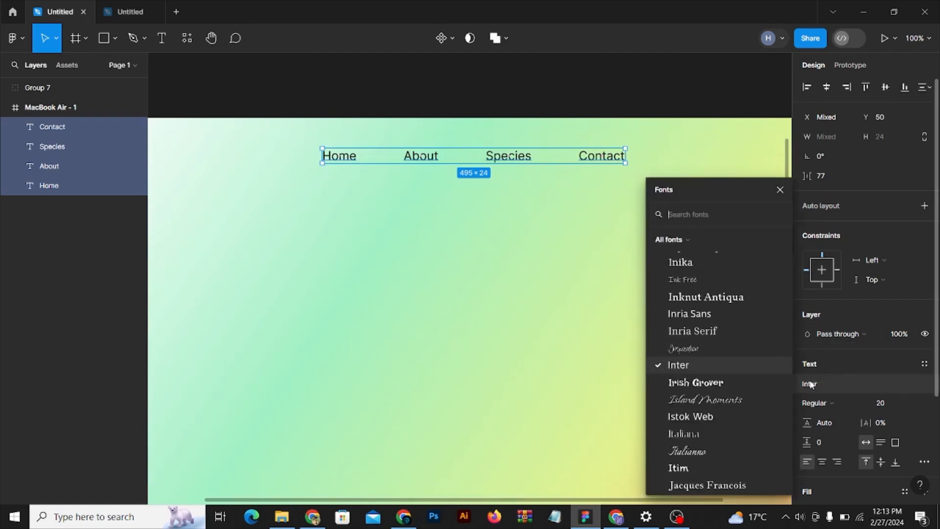
{"action": "scroll", "coordinate": [714, 313], "scroll_direction": "down", "scroll_amount": 3}
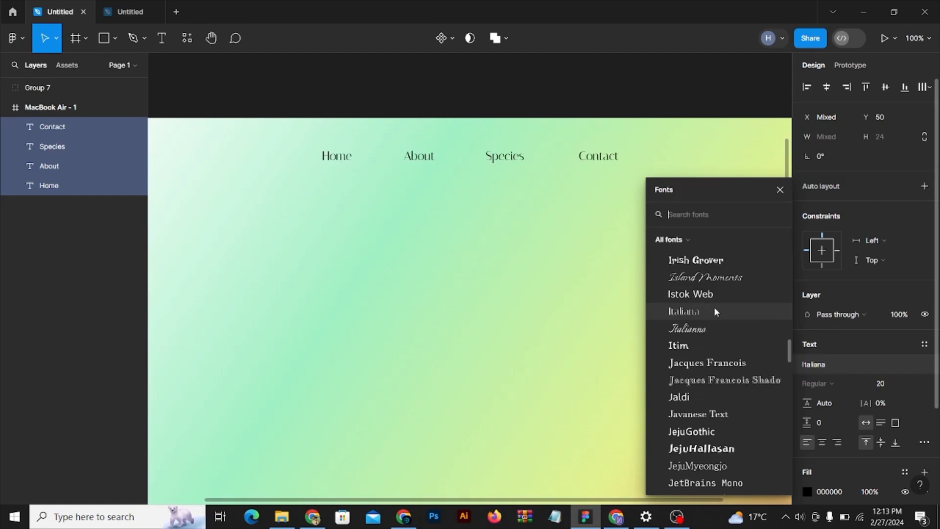
{"action": "left_click", "coordinate": [714, 308]}
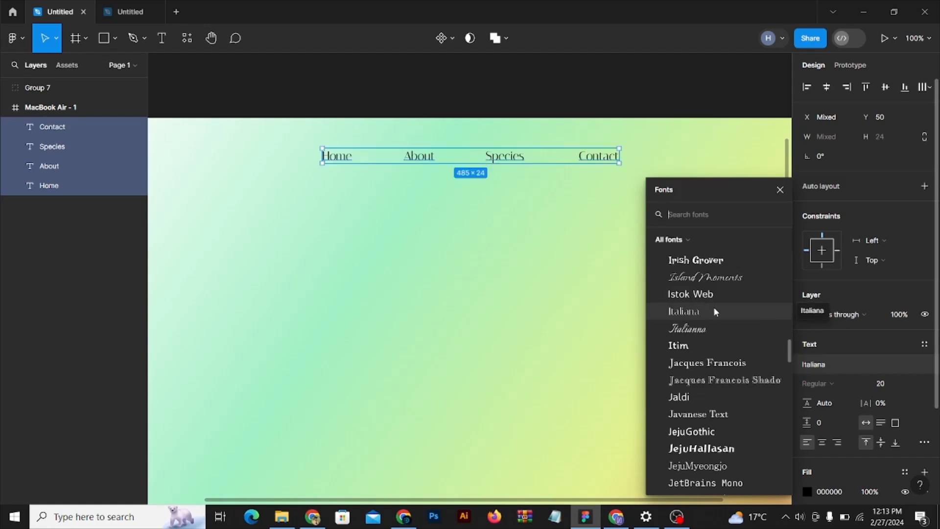
{"action": "left_click", "coordinate": [710, 296]}
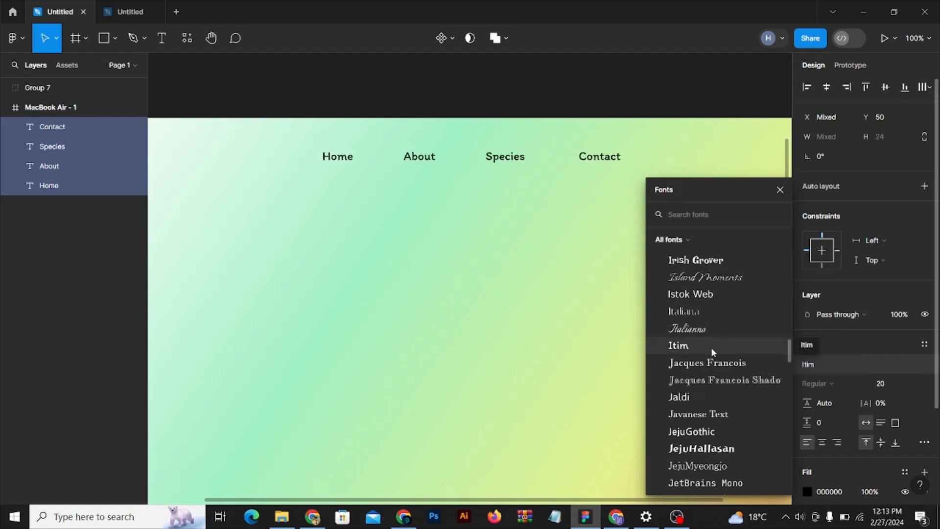
{"action": "left_click", "coordinate": [706, 398]}
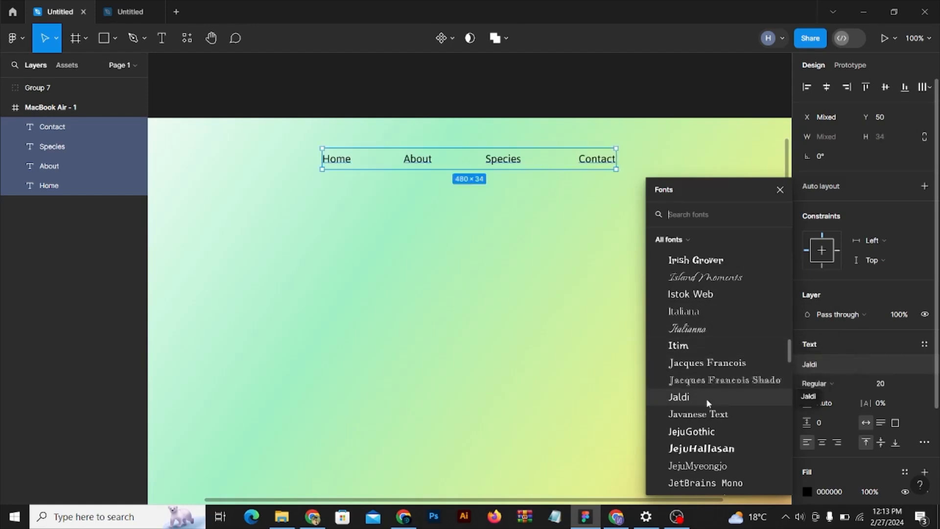
{"action": "left_click", "coordinate": [703, 433]}
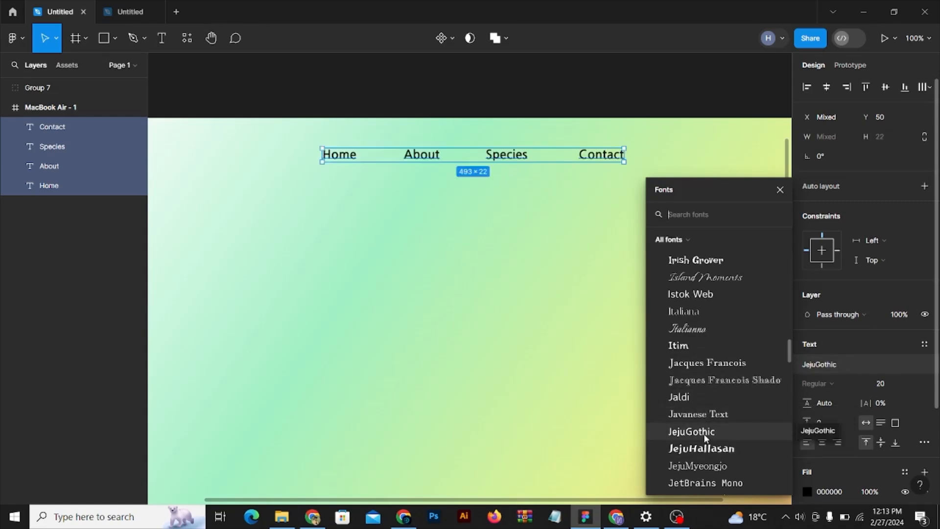
{"action": "left_click", "coordinate": [704, 433]}
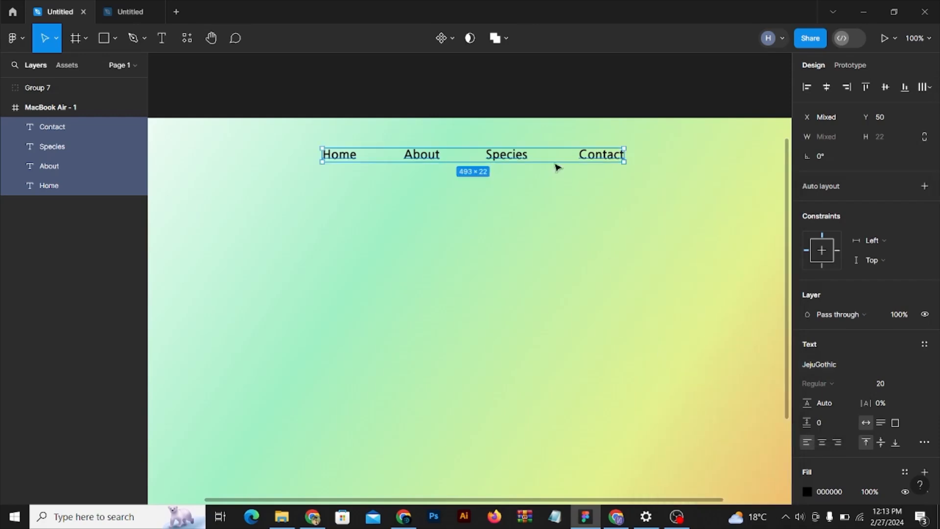
{"action": "left_click", "coordinate": [554, 113]}
Step: Group the Home, About, Species and Contact labels into one navigation group and deselect it
{"action": "scroll", "coordinate": [482, 144], "scroll_direction": "up", "scroll_amount": 5}
{"action": "scroll", "coordinate": [430, 180], "scroll_direction": "down", "scroll_amount": 5}
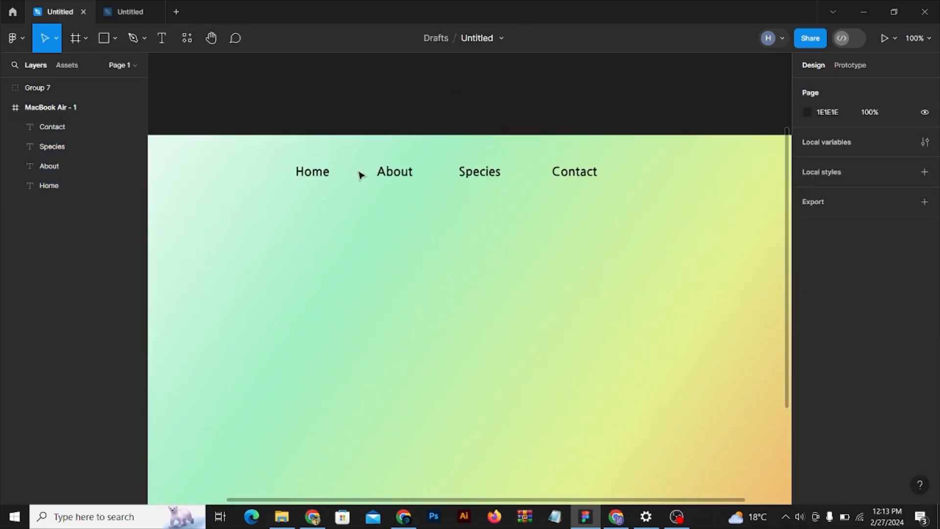
{"action": "left_click", "coordinate": [325, 175]}
{"action": "left_click", "coordinate": [388, 176], "text": "shift"}
{"action": "left_click", "coordinate": [471, 178], "text": "shift"}
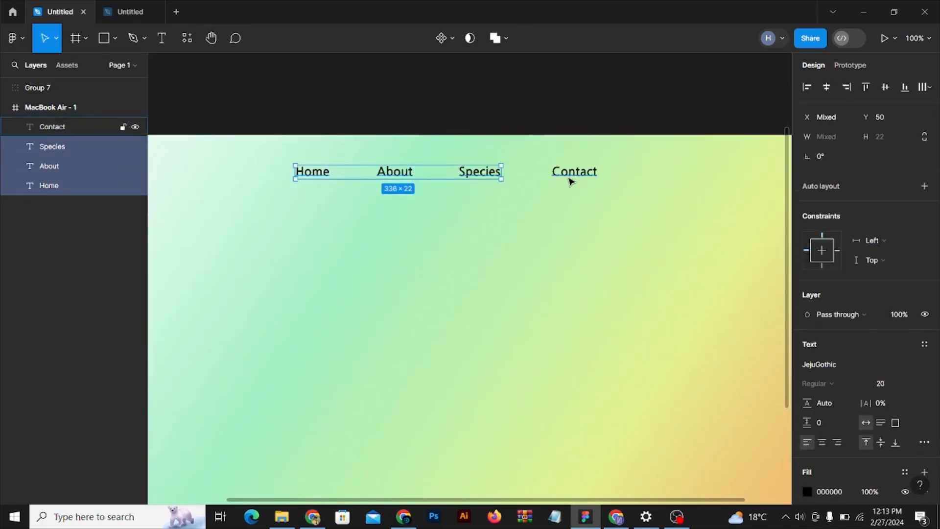
{"action": "left_click", "coordinate": [568, 177], "text": "shift"}
{"action": "scroll", "coordinate": [566, 176], "scroll_direction": "down", "scroll_amount": 3}
{"action": "key", "text": "ctrl+g"}
{"action": "left_click_drag", "start_coordinate": [548, 136], "coordinate": [478, 223]}
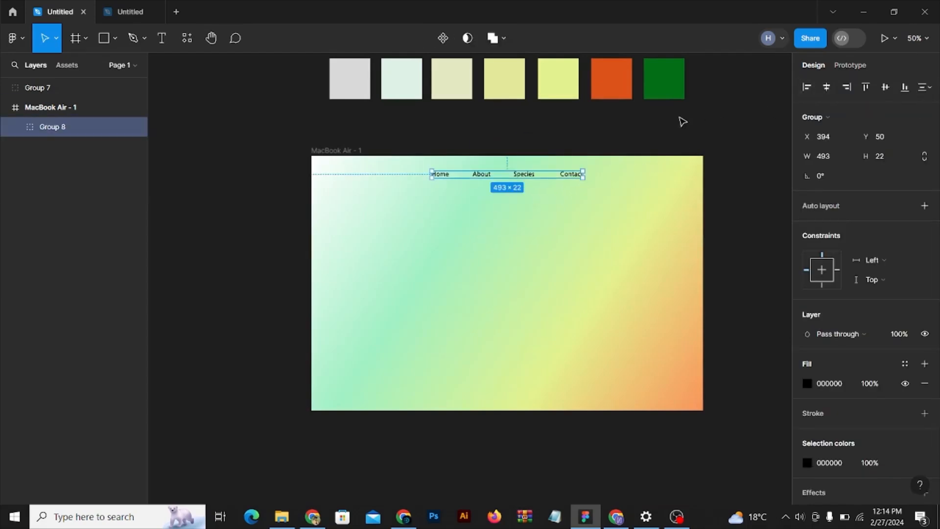
{"action": "left_click", "coordinate": [644, 133]}
Step: Recolour only the Home label inside the navigation group with the dark green sampled from the swatch row, and deselect it
{"action": "left_click", "coordinate": [484, 166], "text": "ctrl"}
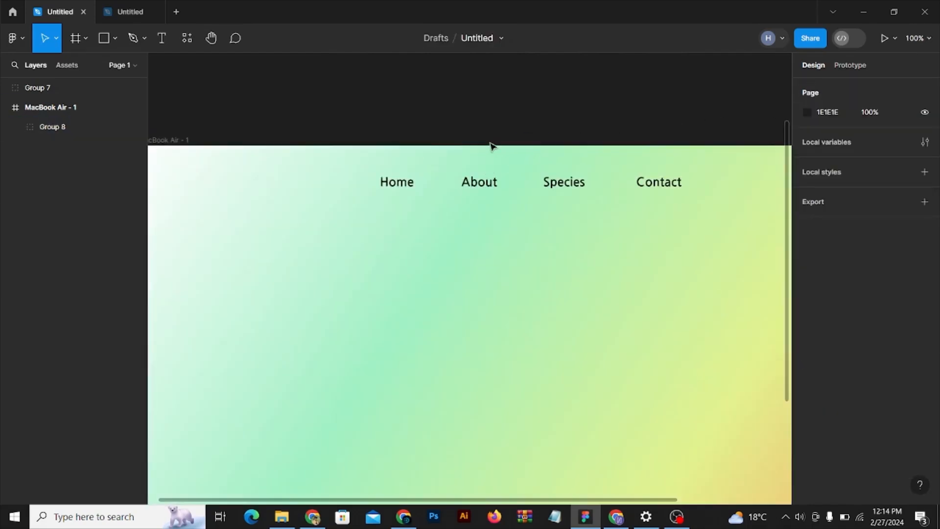
{"action": "left_click", "coordinate": [504, 137], "text": "ctrl+alt"}
{"action": "left_click_drag", "start_coordinate": [513, 142], "coordinate": [472, 145]}
{"action": "left_click", "coordinate": [434, 150], "text": "ctrl"}
{"action": "left_click", "coordinate": [383, 180], "text": "ctrl"}
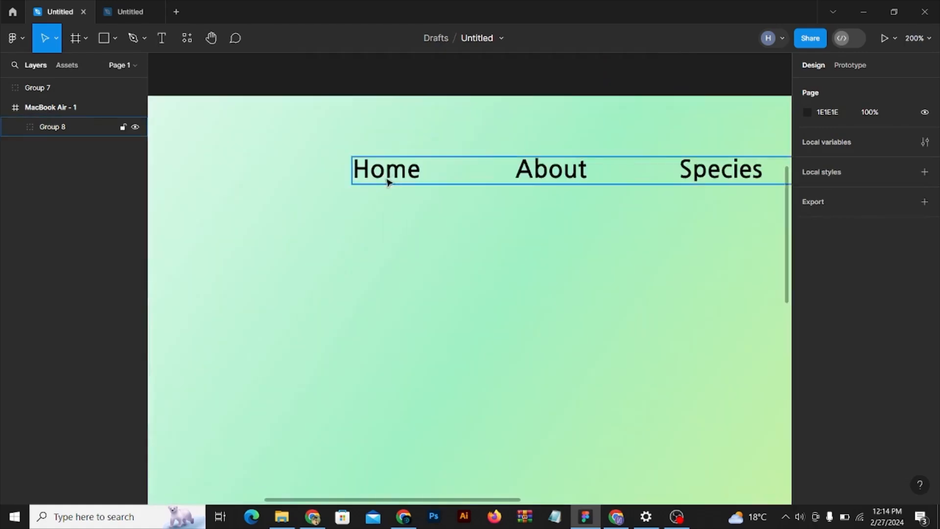
{"action": "left_click", "coordinate": [388, 177], "text": "ctrl"}
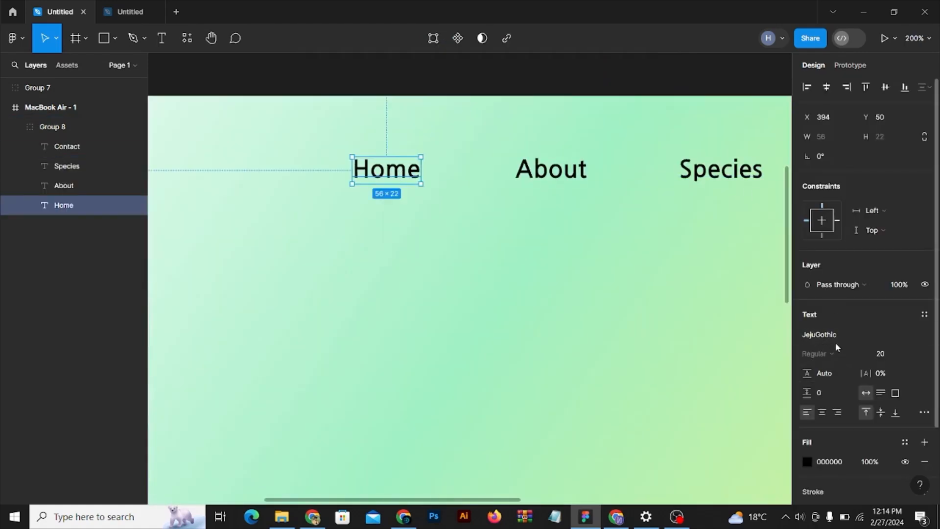
{"action": "left_click", "coordinate": [806, 463]}
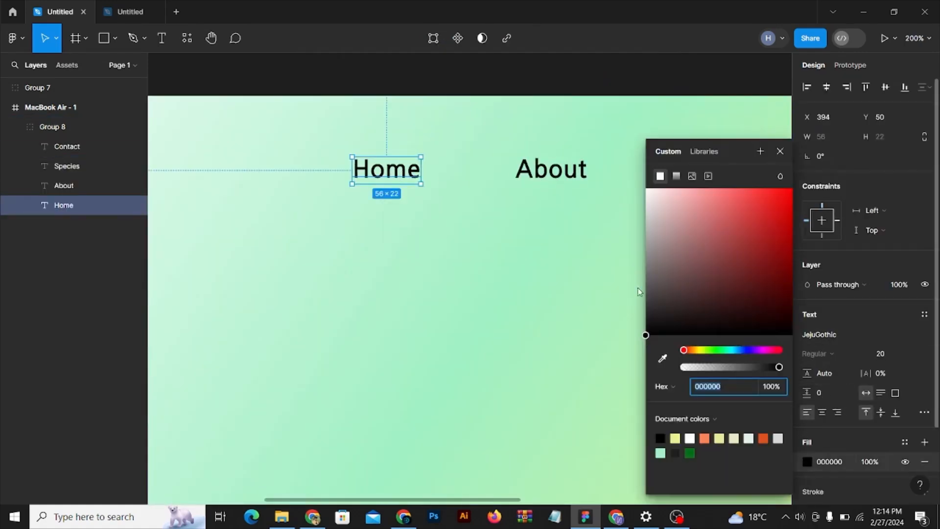
{"action": "left_click", "coordinate": [608, 82]}
{"action": "scroll", "coordinate": [589, 88], "scroll_direction": "down", "scroll_amount": 1}
{"action": "left_click_drag", "start_coordinate": [543, 113], "coordinate": [427, 272]}
{"action": "left_click", "coordinate": [450, 295]}
{"action": "key", "text": "i"}
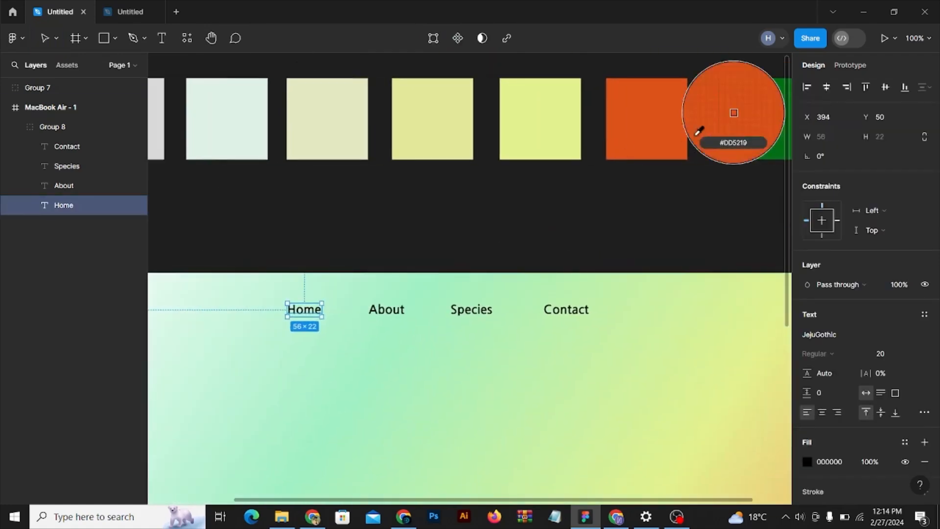
{"action": "left_click", "coordinate": [734, 125]}
{"action": "left_click", "coordinate": [559, 251]}
Step: Draw a horizontal line about 62 px wide just beneath the Home label with the Line tool
{"action": "scroll", "coordinate": [538, 244], "scroll_direction": "down", "scroll_amount": 1}
{"action": "scroll", "coordinate": [538, 245], "scroll_direction": "left", "scroll_amount": 2}
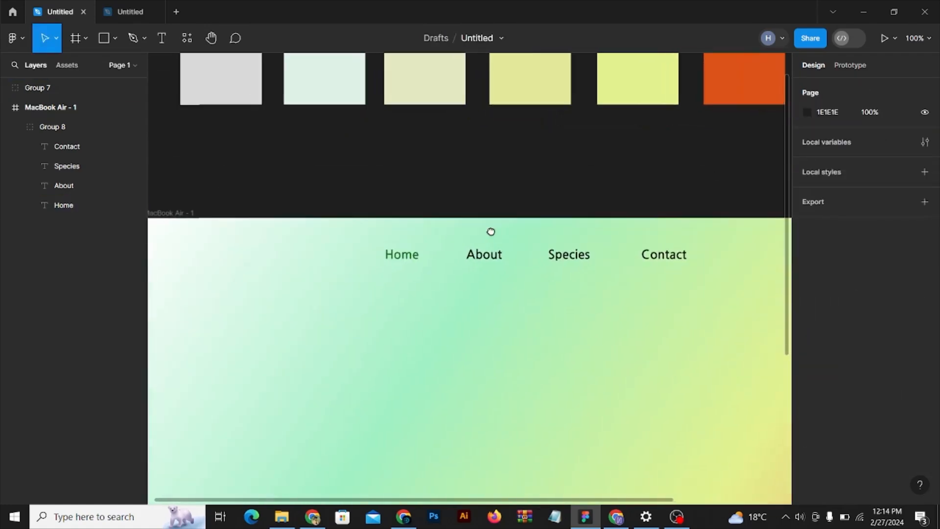
{"action": "left_click", "coordinate": [411, 250], "text": "ctrl+alt"}
{"action": "left_click_drag", "start_coordinate": [428, 252], "coordinate": [448, 227]}
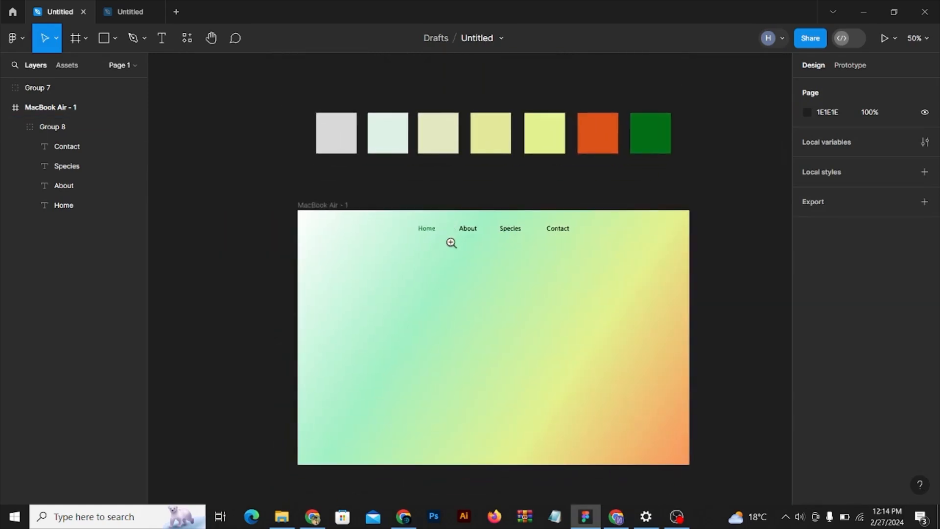
{"action": "left_click", "coordinate": [449, 241], "text": "ctrl"}
{"action": "left_click", "coordinate": [402, 172]}
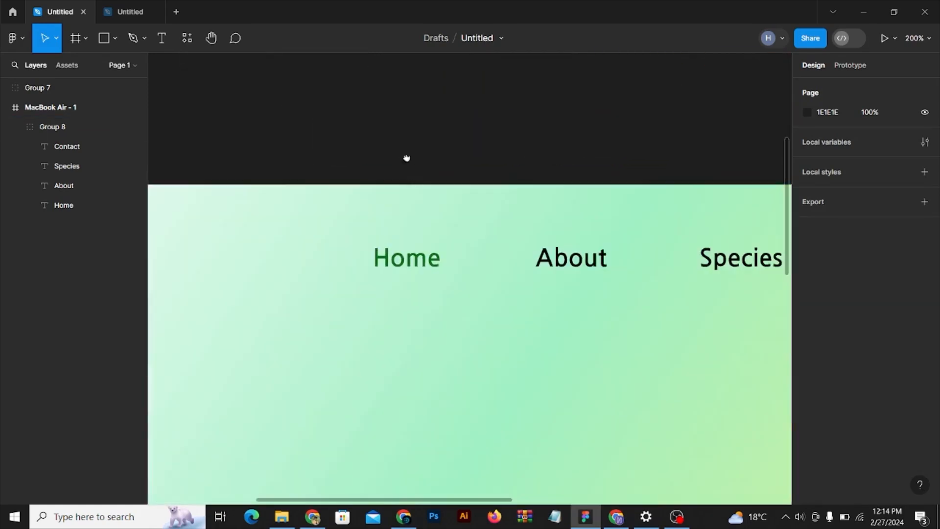
{"action": "left_click_drag", "start_coordinate": [405, 158], "coordinate": [395, 137]}
{"action": "left_click", "coordinate": [133, 41]}
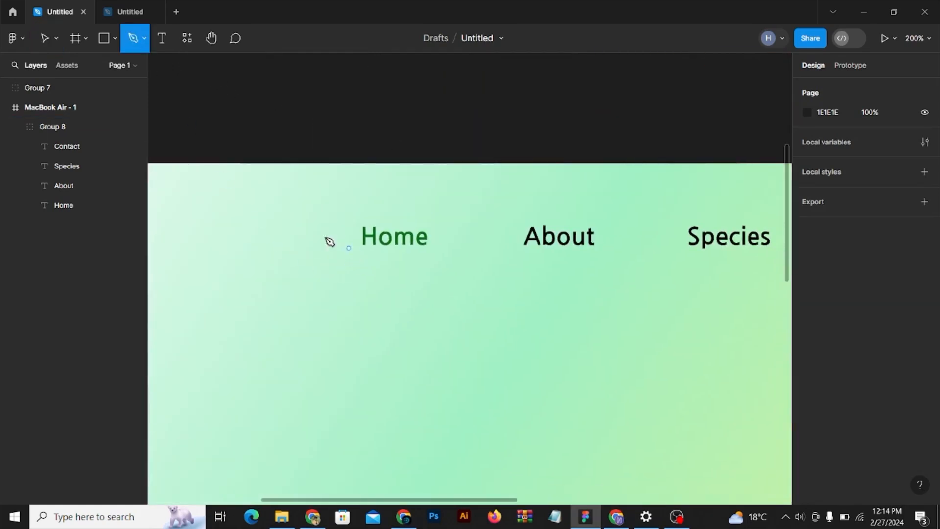
{"action": "left_click", "coordinate": [114, 39]}
{"action": "left_click", "coordinate": [96, 81]}
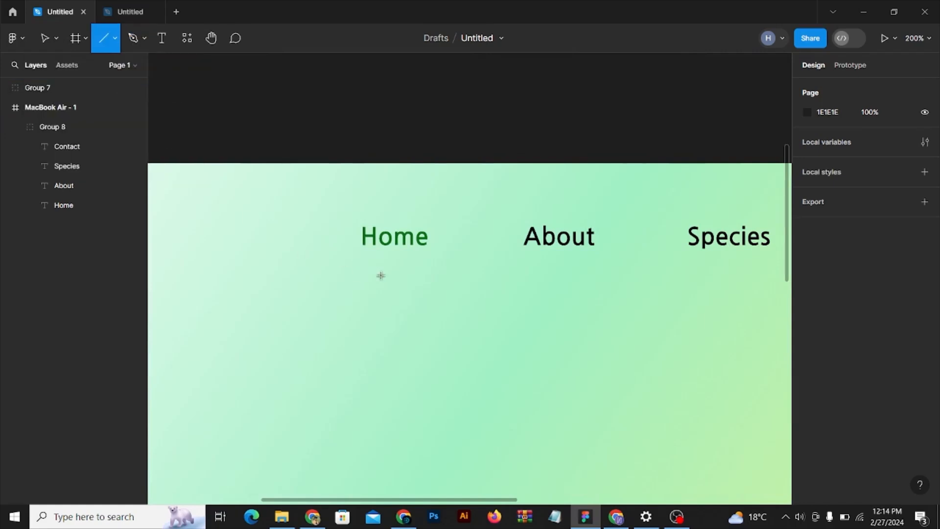
{"action": "mouse_move", "coordinate": [351, 254]}
{"action": "left_mouse_down"}
{"action": "mouse_move", "coordinate": [431, 256]}
{"action": "mouse_move", "coordinate": [409, 252]}
{"action": "left_mouse_up"}
{"action": "scroll", "coordinate": [389, 255], "scroll_direction": "up", "scroll_amount": 5}
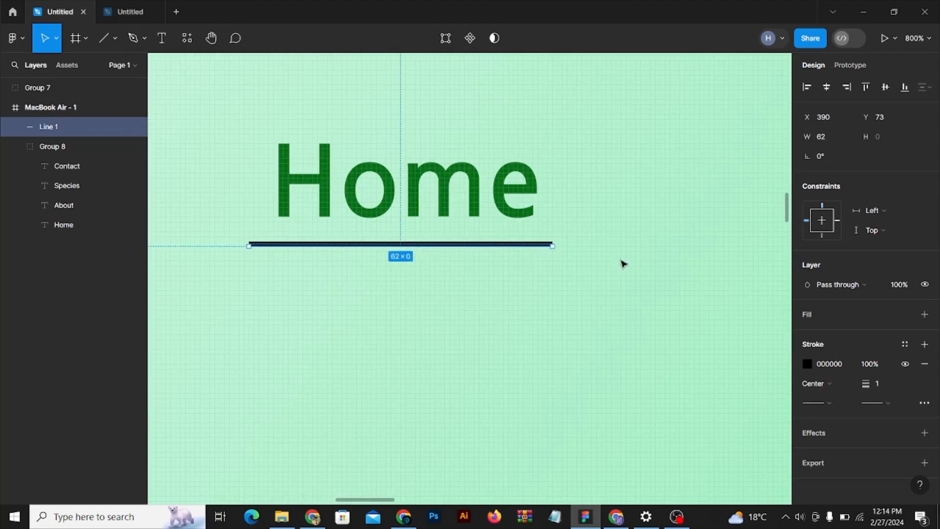
Step: Try dark green 036F17 and coral FE8554 on the underline, set its stroke to orange DD5219 sampled from the swatch row, and deselect it
{"action": "mouse_move", "coordinate": [864, 384]}
{"action": "left_mouse_down"}
{"action": "mouse_move", "coordinate": [879, 384]}
{"action": "mouse_move", "coordinate": [861, 383]}
{"action": "left_mouse_up"}
{"action": "left_click", "coordinate": [807, 365]}
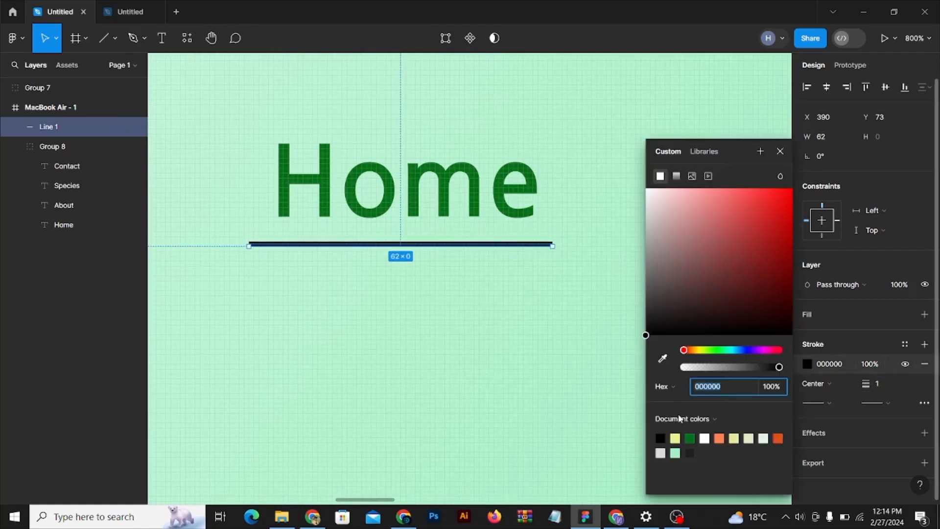
{"action": "left_click", "coordinate": [690, 437]}
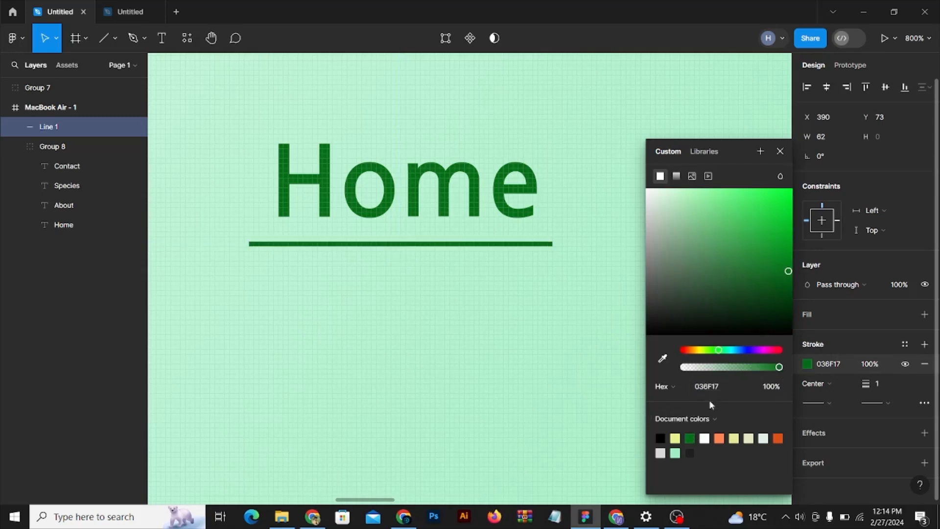
{"action": "left_click", "coordinate": [719, 437]}
{"action": "scroll", "coordinate": [579, 289], "scroll_direction": "down", "scroll_amount": 6}
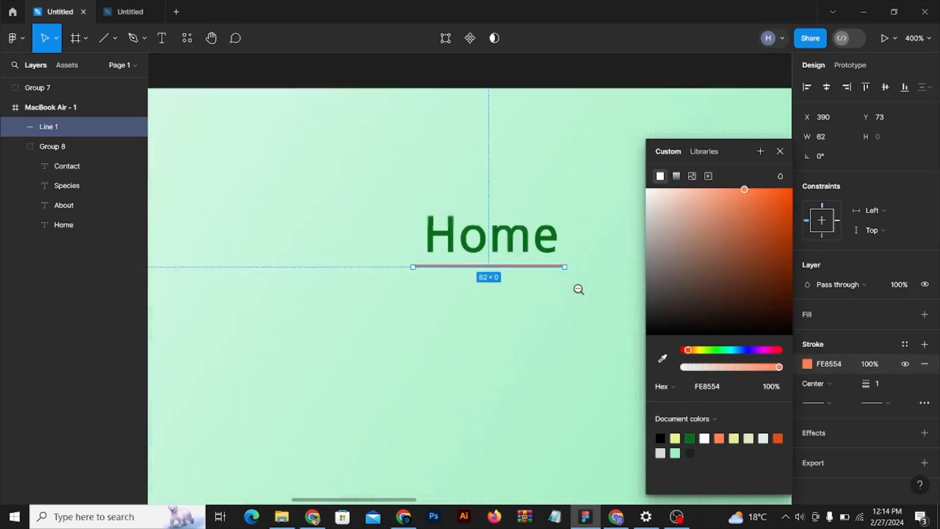
{"action": "scroll", "coordinate": [418, 221], "scroll_direction": "down", "scroll_amount": 3}
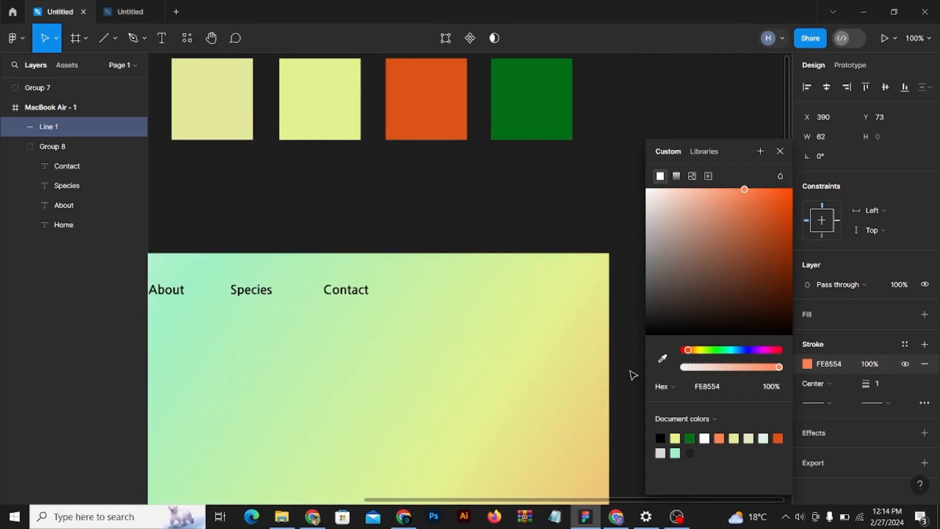
{"action": "left_click", "coordinate": [663, 358]}
{"action": "left_click", "coordinate": [440, 106]}
{"action": "left_click", "coordinate": [434, 203]}
{"action": "left_click_drag", "start_coordinate": [367, 229], "coordinate": [554, 181]}
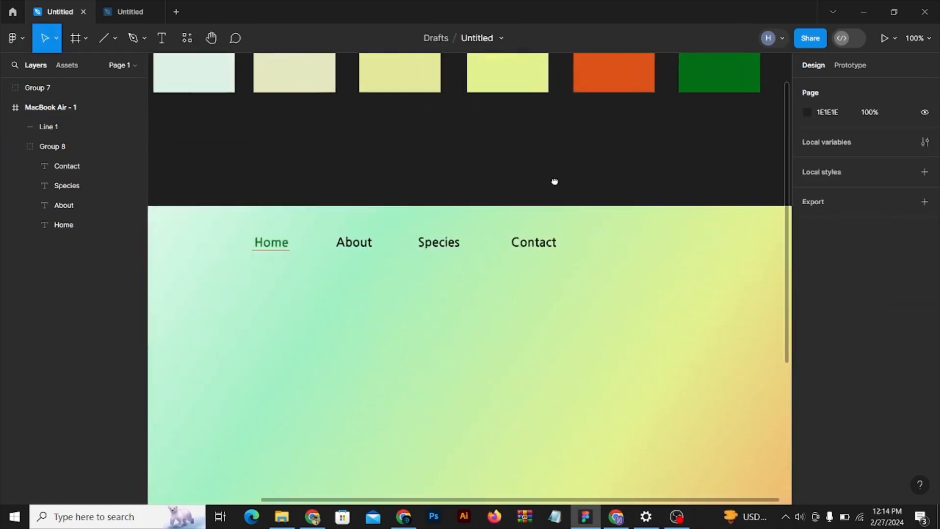
Step: Shorten the orange underline at both ends to 54 px wide and place it at X 396, Y 71 under Home
{"action": "left_click", "coordinate": [270, 258], "text": "ctrl"}
{"action": "left_click", "coordinate": [270, 257], "text": "ctrl"}
{"action": "left_click_drag", "start_coordinate": [300, 249], "coordinate": [417, 246]}
{"action": "scroll", "coordinate": [418, 251], "scroll_direction": "up", "scroll_amount": 3}
{"action": "scroll", "coordinate": [485, 220], "scroll_direction": "left", "scroll_amount": 2}
{"action": "left_click", "coordinate": [491, 218]}
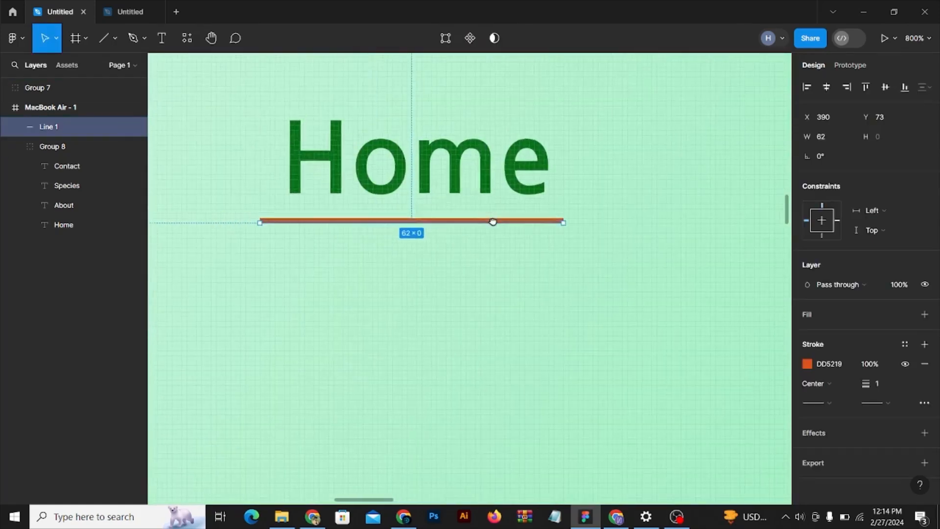
{"action": "left_click_drag", "start_coordinate": [259, 223], "coordinate": [290, 223]}
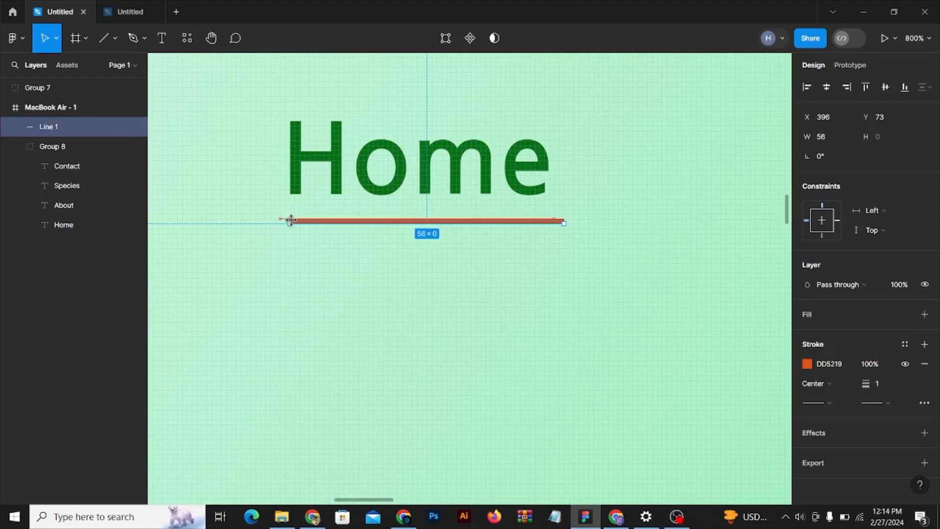
{"action": "left_click_drag", "start_coordinate": [565, 221], "coordinate": [523, 219]}
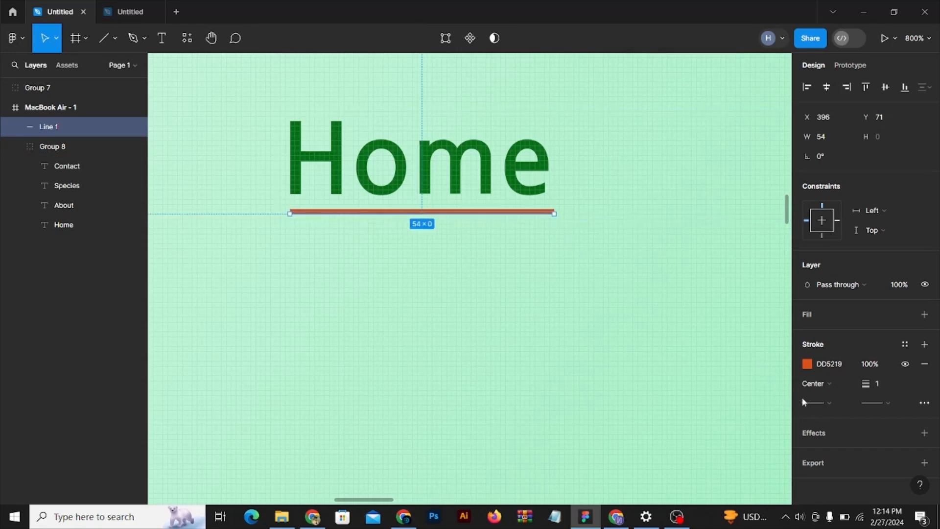
Step: Set the underline's stroke weight to 2, move it to X 395, Y 72, and deselect it
{"action": "left_click_drag", "start_coordinate": [864, 384], "coordinate": [867, 384]}
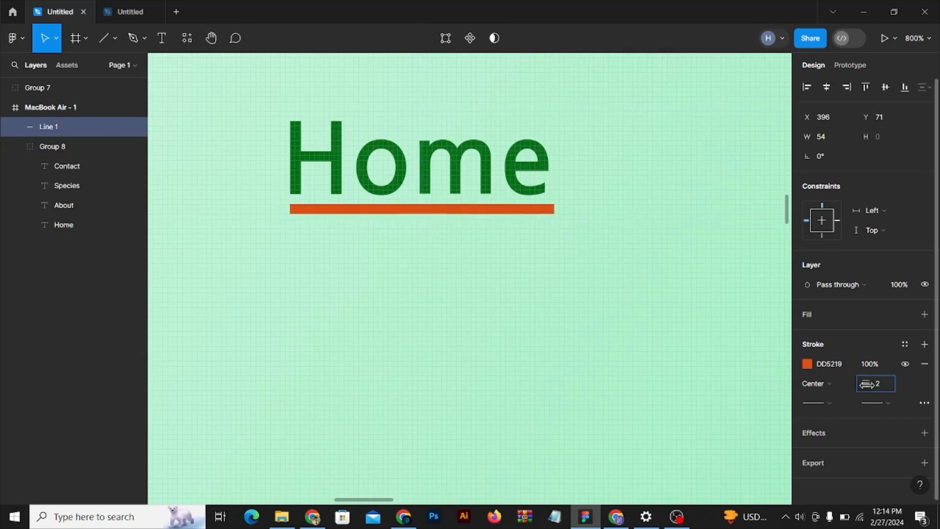
{"action": "left_click", "coordinate": [393, 226]}
{"action": "left_click_drag", "start_coordinate": [371, 197], "coordinate": [368, 211]}
{"action": "scroll", "coordinate": [369, 206], "scroll_direction": "down", "scroll_amount": 10}
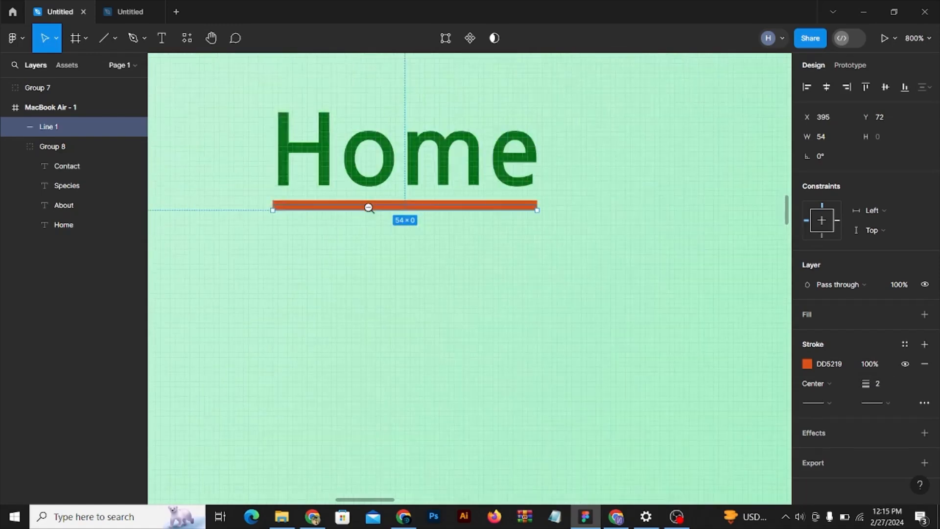
{"action": "left_click", "coordinate": [425, 125]}
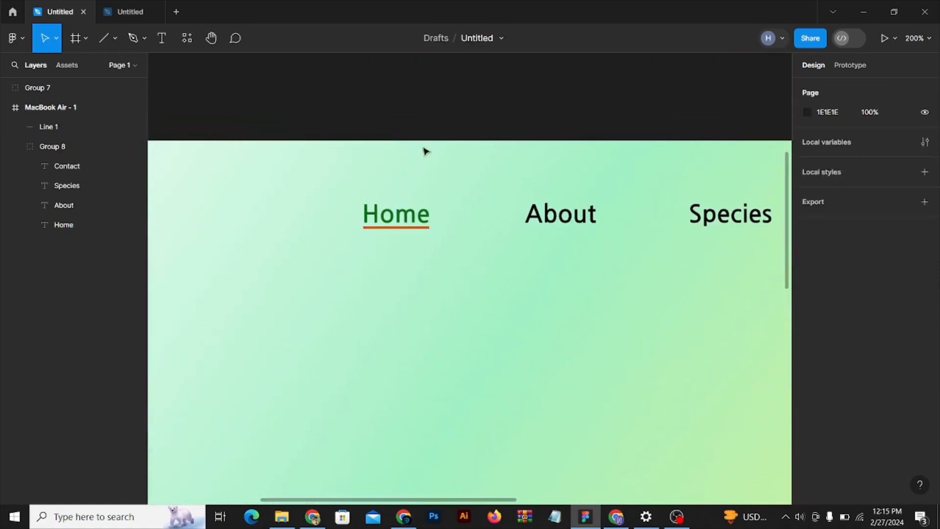
Step: Paste the copied BIRDLY logo, place it in the frame's upper-left area beside the navigation labels, and deselect it
{"action": "scroll", "coordinate": [411, 202], "scroll_direction": "down", "scroll_amount": 6}
{"action": "left_click_drag", "start_coordinate": [492, 180], "coordinate": [431, 175]}
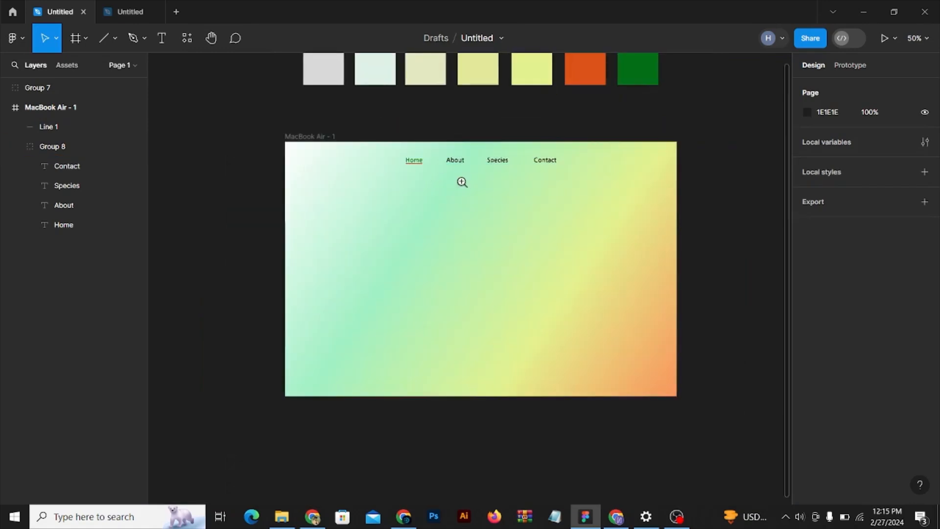
{"action": "scroll", "coordinate": [462, 183], "scroll_direction": "up", "scroll_amount": 2}
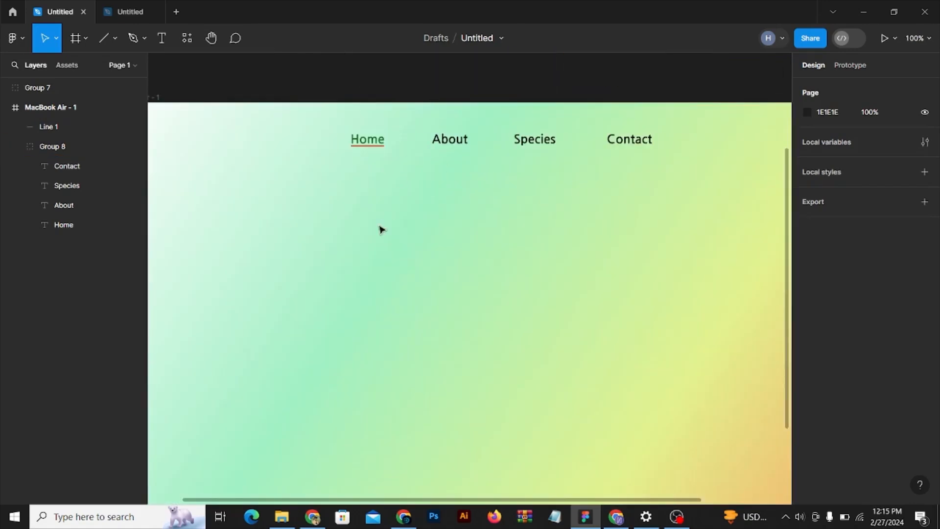
{"action": "scroll", "coordinate": [382, 230], "scroll_direction": "down", "scroll_amount": 2}
{"action": "scroll", "coordinate": [377, 206], "scroll_direction": "down", "scroll_amount": 1}
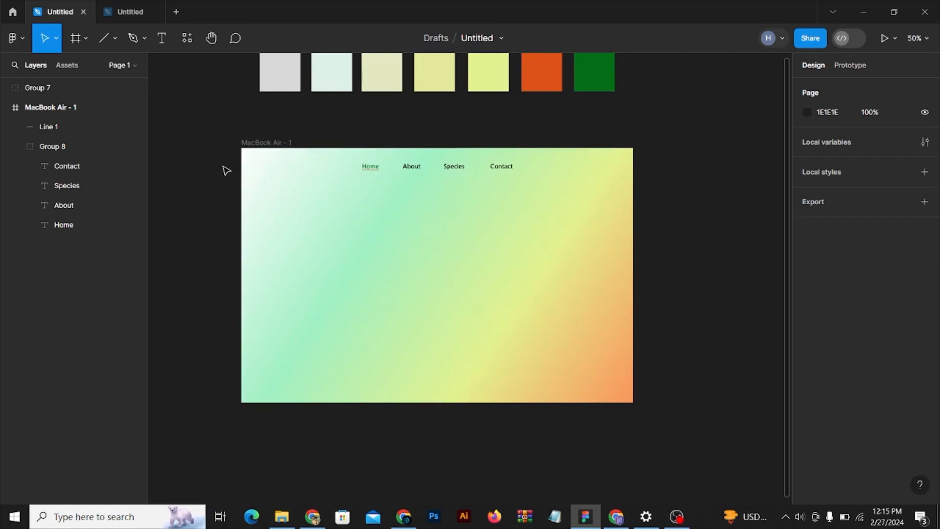
{"action": "key", "text": "ctrl+v"}
{"action": "scroll", "coordinate": [439, 273], "scroll_direction": "up", "scroll_amount": 2}
{"action": "left_click_drag", "start_coordinate": [443, 271], "coordinate": [248, 97]}
{"action": "left_click_drag", "start_coordinate": [230, 105], "coordinate": [390, 156]}
{"action": "left_click", "coordinate": [283, 136]}
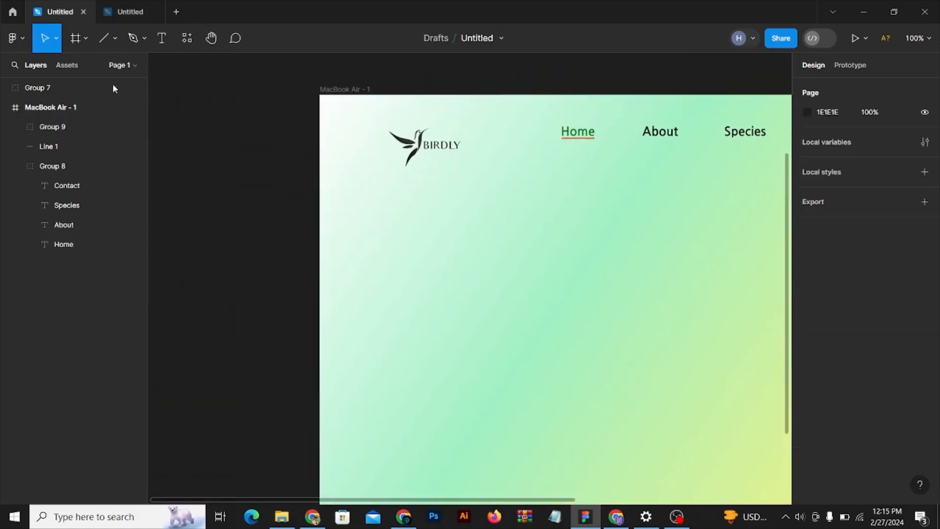
Step: Draw a 102 × 832 rectangle down the frame's left edge as a margin guide and duplicate it onto the right edge
{"action": "left_click", "coordinate": [114, 39]}
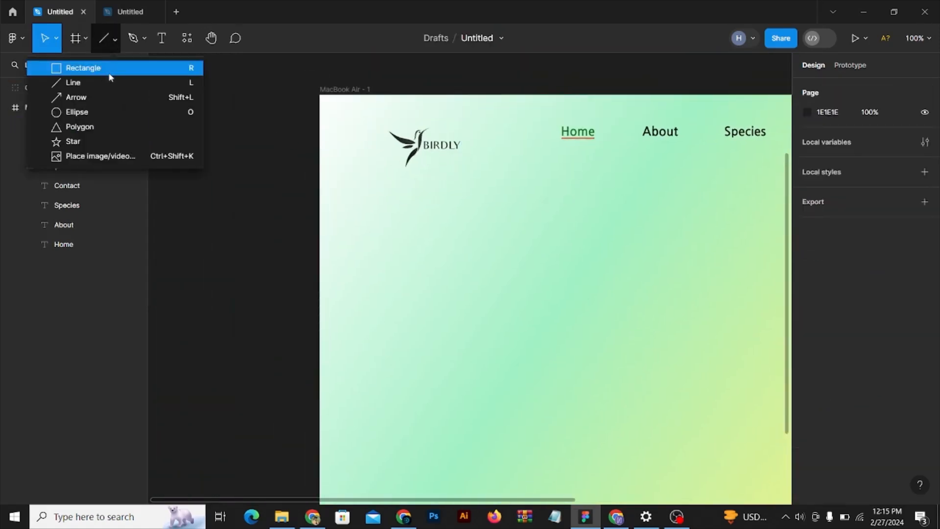
{"action": "left_click", "coordinate": [108, 68]}
{"action": "mouse_move", "coordinate": [319, 95]}
{"action": "left_mouse_down"}
{"action": "mouse_move", "coordinate": [367, 206]}
{"action": "mouse_move", "coordinate": [386, 494]}
{"action": "mouse_move", "coordinate": [374, 451]}
{"action": "mouse_move", "coordinate": [362, 468]}
{"action": "left_mouse_up"}
{"action": "left_click", "coordinate": [348, 270], "text": "ctrl+alt"}
{"action": "left_click_drag", "start_coordinate": [377, 206], "coordinate": [313, 256]}
{"action": "left_click", "coordinate": [285, 210], "text": "ctrl"}
{"action": "left_click_drag", "start_coordinate": [298, 219], "coordinate": [319, 220]}
{"action": "scroll", "coordinate": [247, 203], "scroll_direction": "down", "scroll_amount": 2}
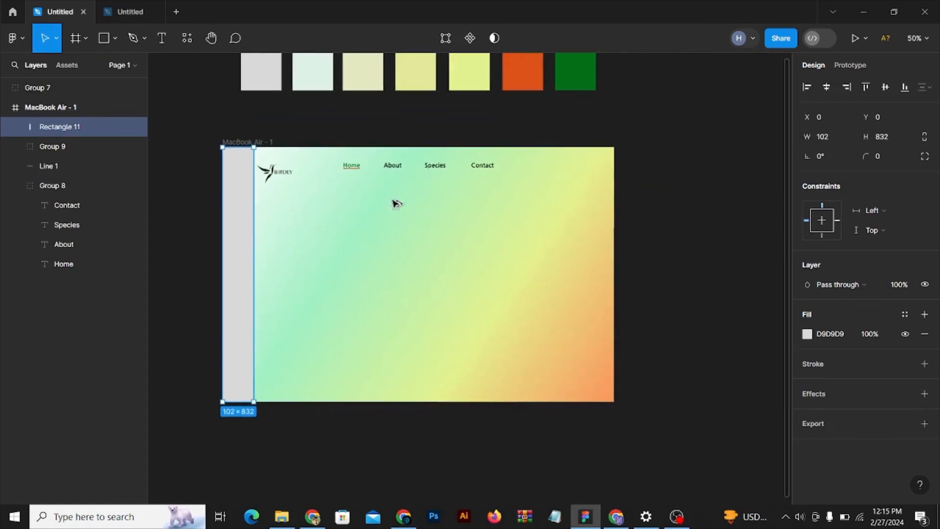
{"action": "left_click_drag", "start_coordinate": [247, 210], "coordinate": [605, 208]}
{"action": "left_click", "coordinate": [637, 202]}
Step: Move the BIRDLY logo to X 79, Y 4 so its artwork sits against the left margin guide, and deselect it
{"action": "left_click", "coordinate": [251, 174], "text": "ctrl"}
{"action": "mouse_move", "coordinate": [312, 175]}
{"action": "left_mouse_down"}
{"action": "mouse_move", "coordinate": [316, 162]}
{"action": "mouse_move", "coordinate": [302, 177]}
{"action": "left_mouse_up"}
{"action": "left_click", "coordinate": [308, 140]}
{"action": "left_click", "coordinate": [298, 149], "text": "ctrl"}
{"action": "left_click", "coordinate": [299, 176], "text": "ctrl+alt"}
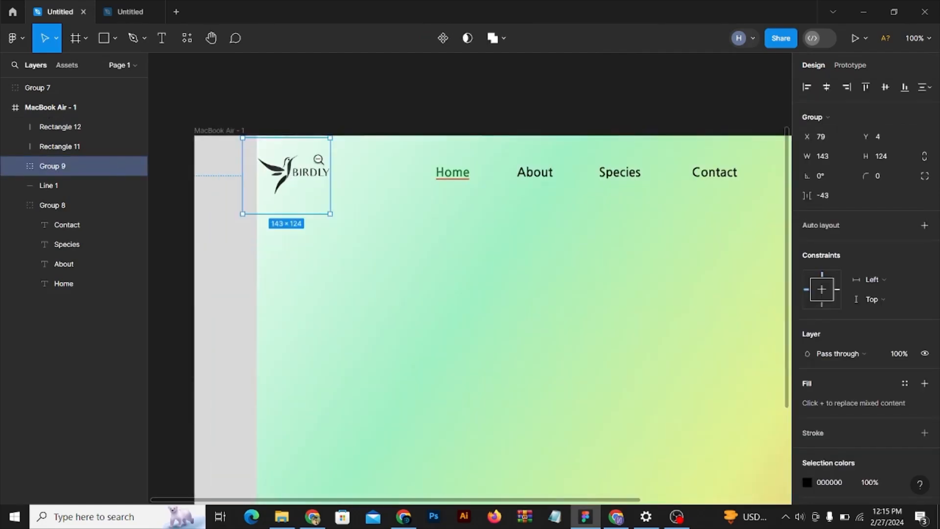
{"action": "left_click", "coordinate": [351, 122]}
{"action": "left_click", "coordinate": [351, 124], "text": "ctrl+alt"}
{"action": "left_click_drag", "start_coordinate": [384, 173], "coordinate": [361, 165]}
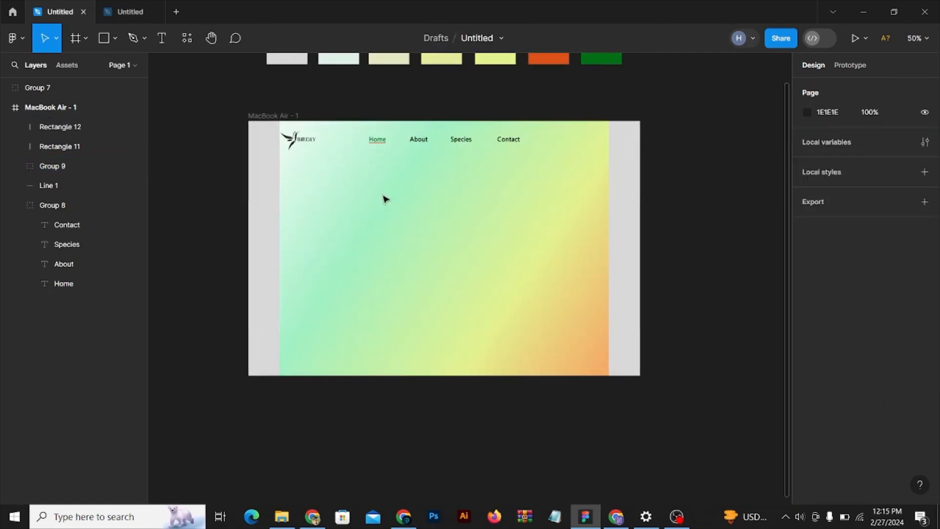
Step: Add the heading text "Explore The Vibrant World of Wild Parrots" in the empty area below the navigation bar
{"action": "key", "text": "t"}
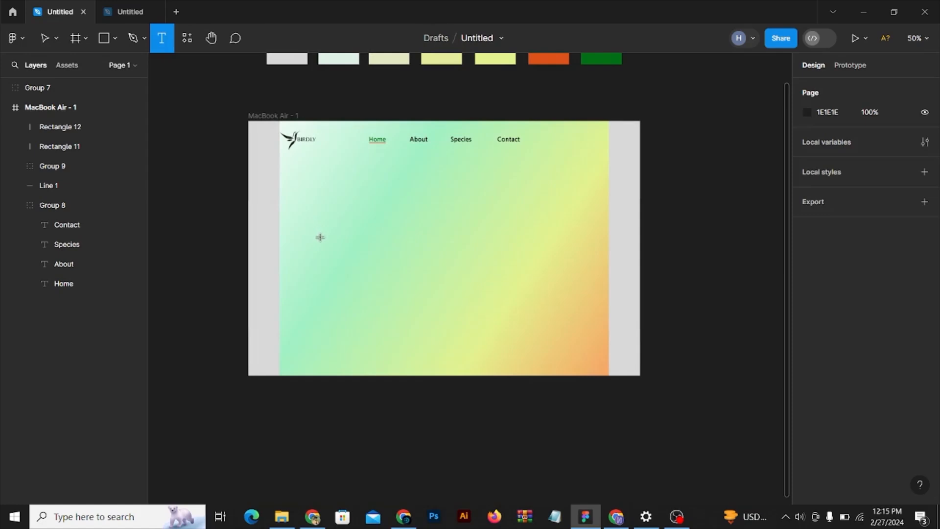
{"action": "left_click", "coordinate": [359, 223], "text": "ctrl"}
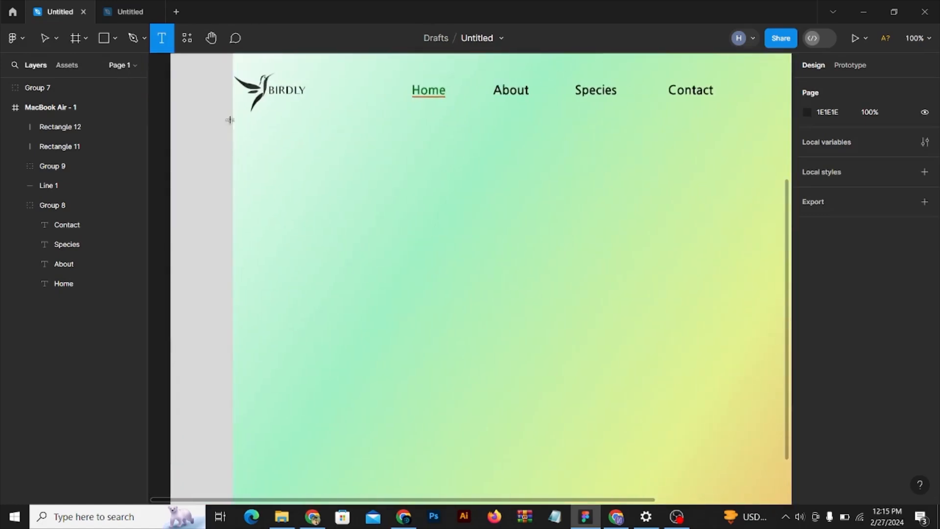
{"action": "left_click", "coordinate": [341, 258]}
{"action": "type", "text": "Explore"}
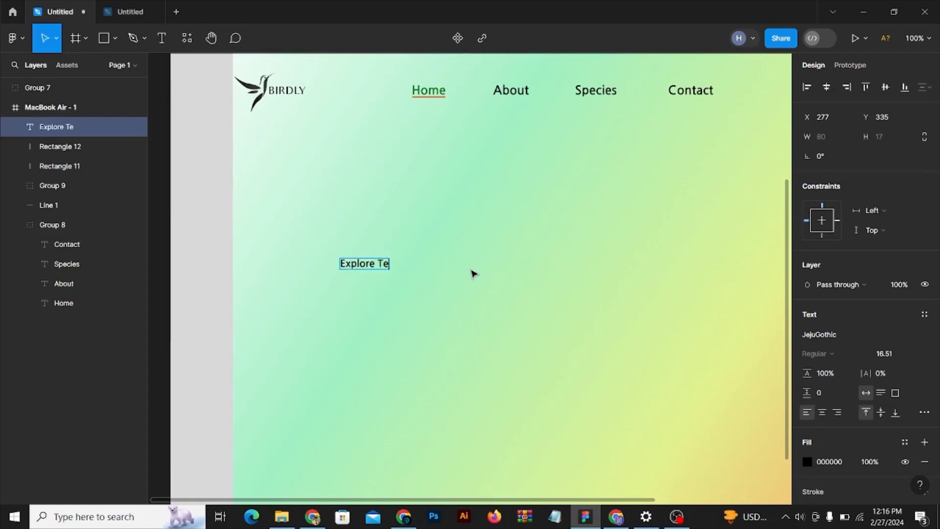
{"action": "type", "text": " The Vibrant World of Wild Parrots"}
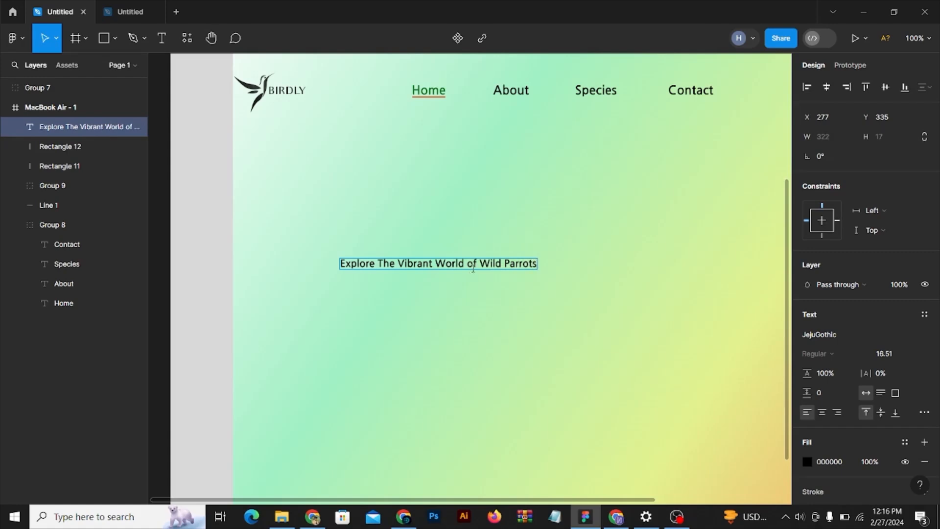
{"action": "key", "text": "Escape"}
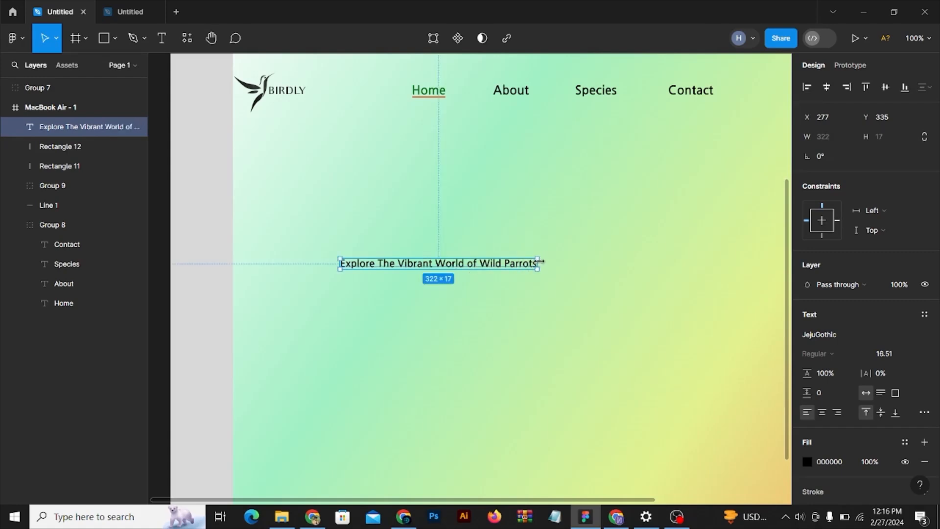
Step: Set the heading's font size to 35 and move it to X 102, flush with the left margin guide
{"action": "left_click", "coordinate": [890, 354]}
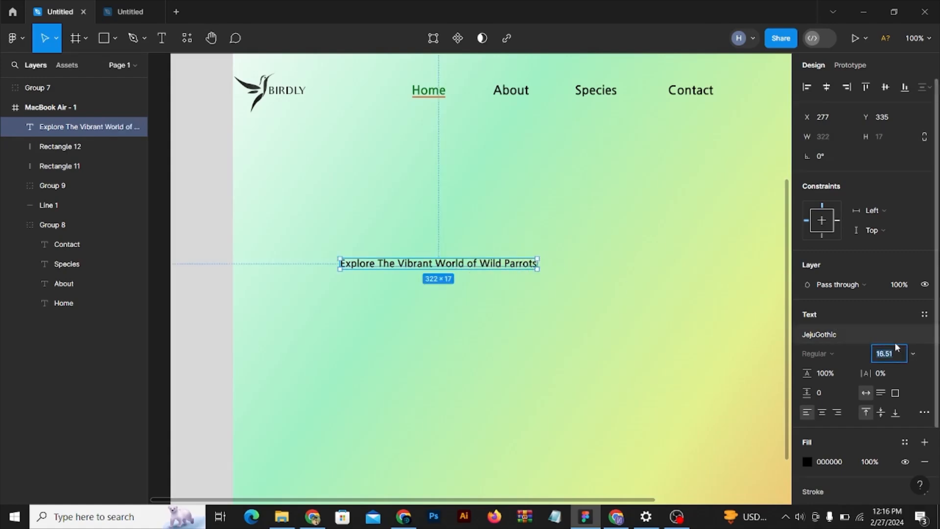
{"action": "type", "text": "35"}
{"action": "key", "text": "Return"}
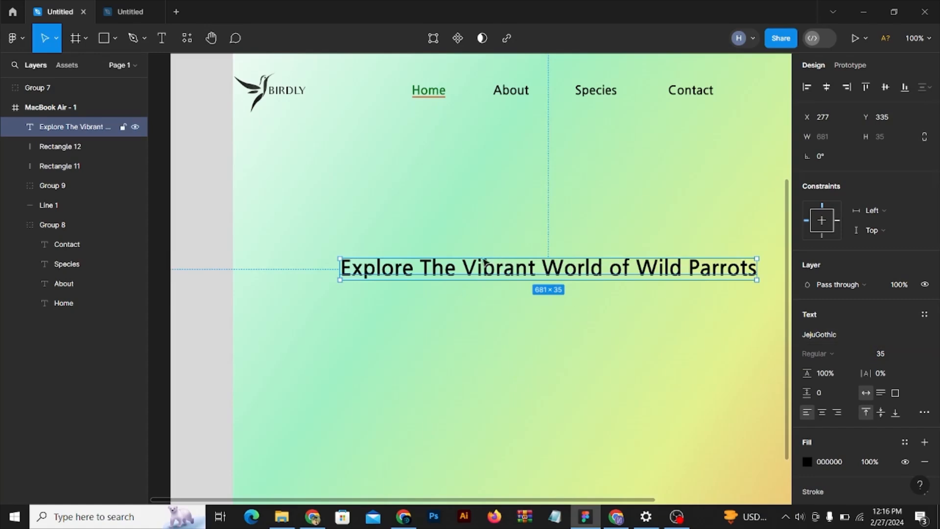
{"action": "left_click_drag", "start_coordinate": [442, 273], "coordinate": [365, 277]}
Step: Try other fonts on the heading, set it to Indie Flower and close the font list
{"action": "left_click", "coordinate": [822, 335]}
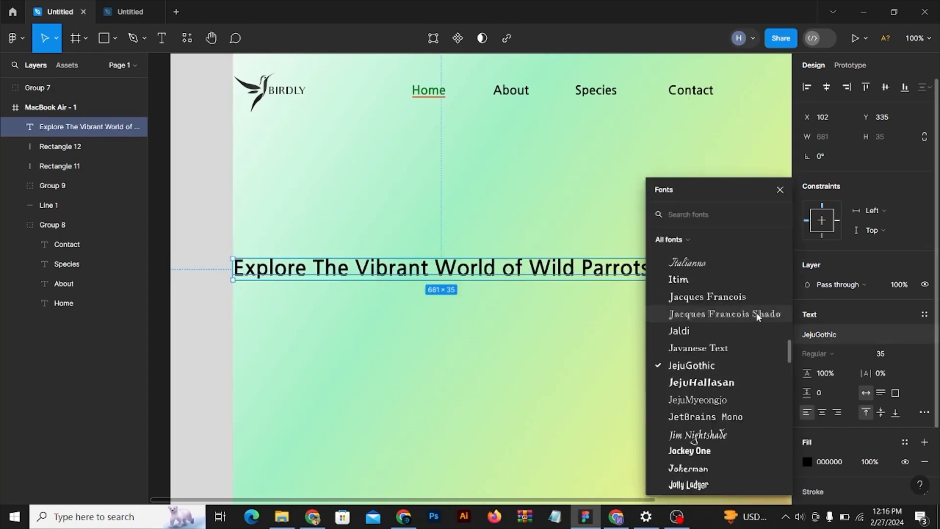
{"action": "left_click", "coordinate": [715, 278]}
{"action": "scroll", "coordinate": [712, 272], "scroll_direction": "up", "scroll_amount": 7}
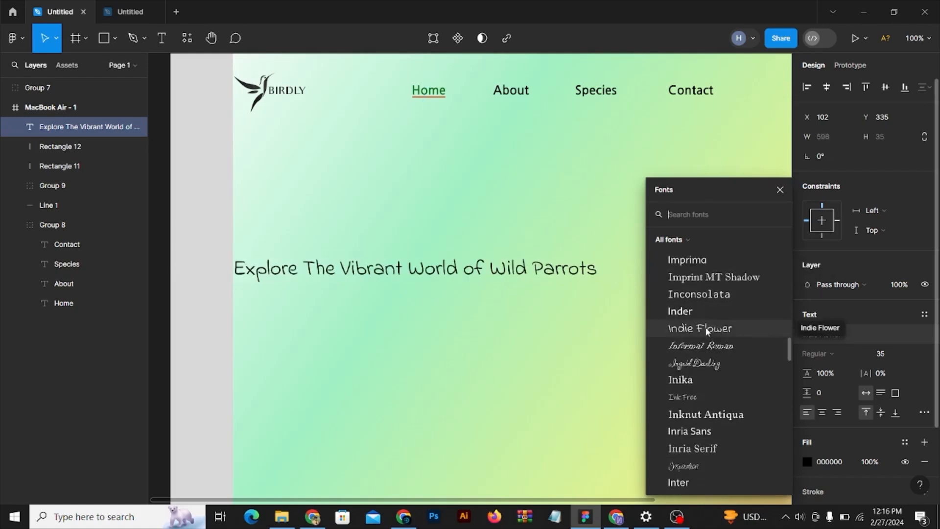
{"action": "left_click", "coordinate": [707, 329]}
{"action": "key", "text": "Escape"}
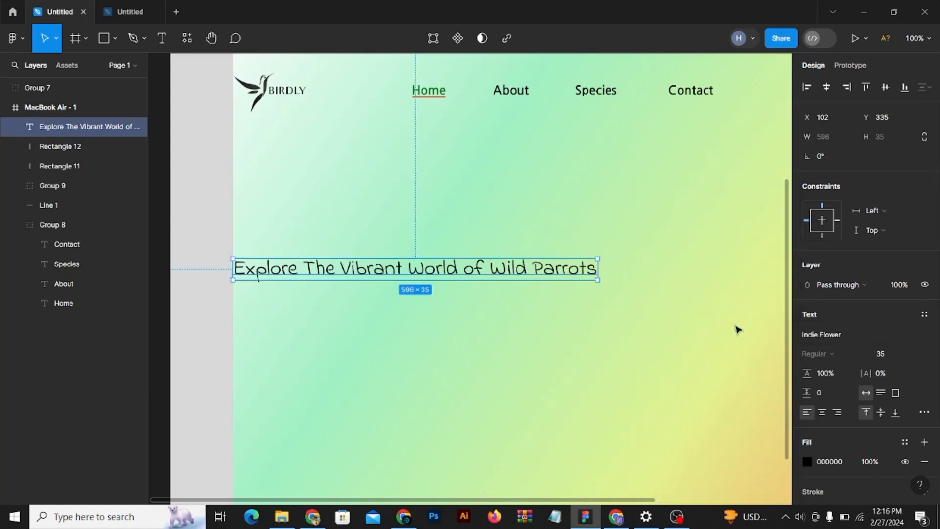
Step: Browse other fonts for the wild parrots heading and set it to Aclonica
{"action": "left_click", "coordinate": [838, 336]}
{"action": "scroll", "coordinate": [705, 297], "scroll_direction": "up", "scroll_amount": 2}
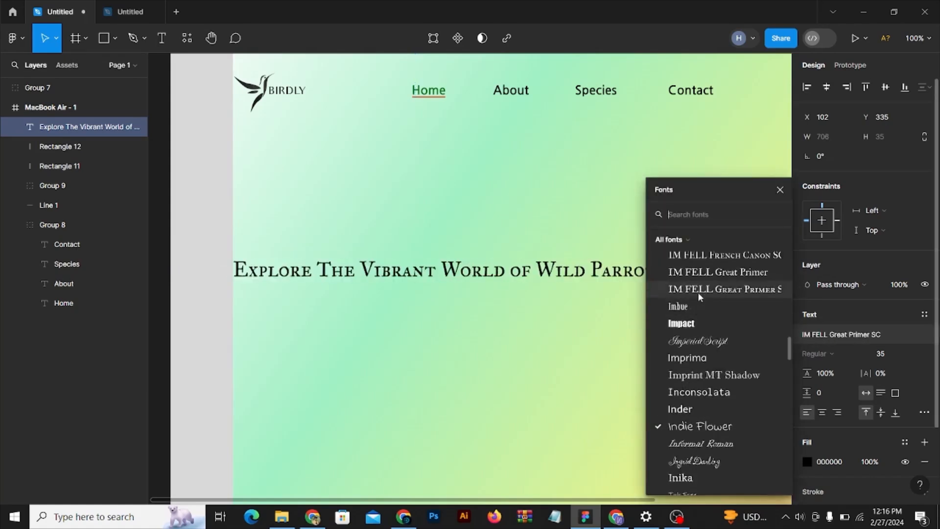
{"action": "scroll", "coordinate": [708, 278], "scroll_direction": "up", "scroll_amount": 12}
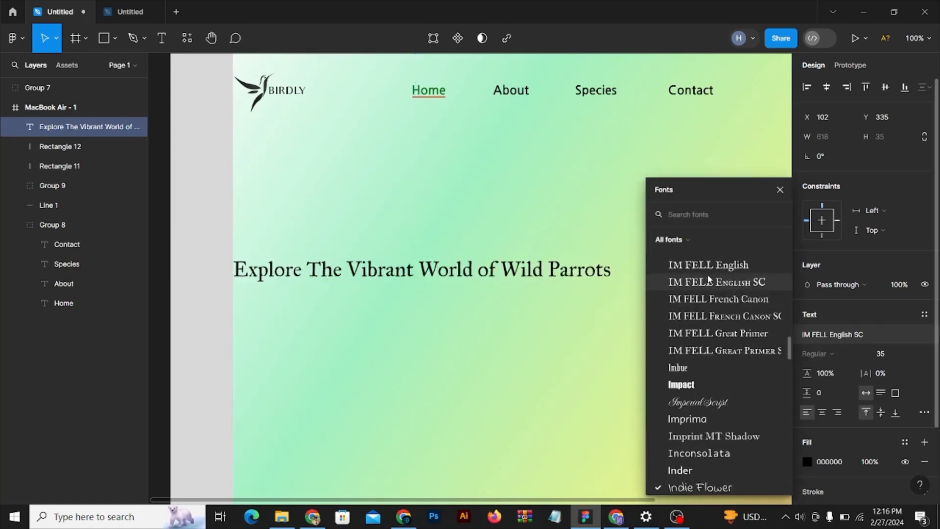
{"action": "scroll", "coordinate": [712, 288], "scroll_direction": "up", "scroll_amount": 15}
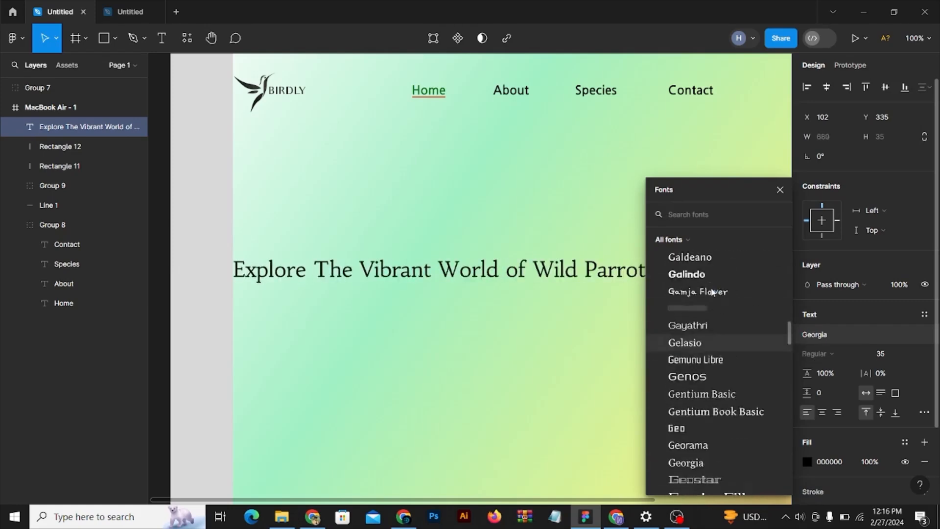
{"action": "left_click_drag", "start_coordinate": [789, 320], "coordinate": [787, 230]}
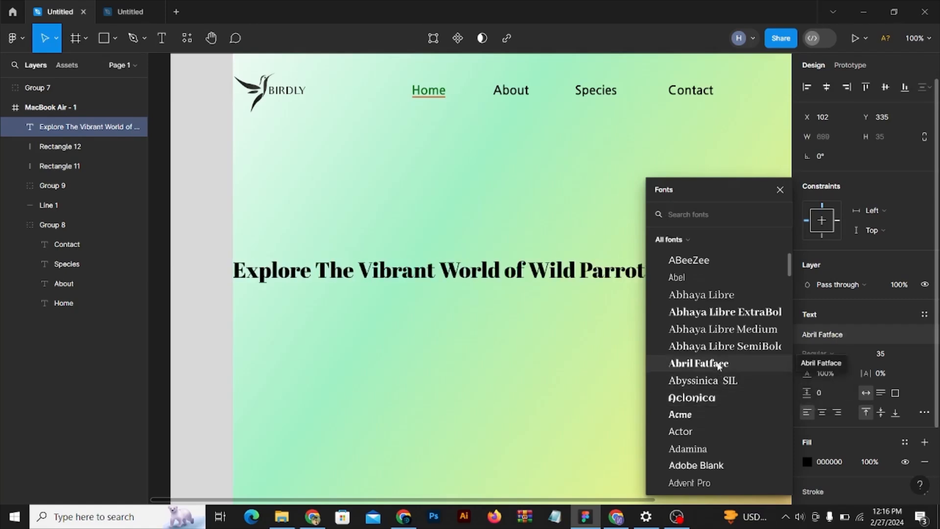
{"action": "left_click", "coordinate": [717, 398]}
Step: Narrow the heading's text box to a width of 348 so the text wraps onto three lines, placed at Y 305
{"action": "scroll", "coordinate": [671, 357], "scroll_direction": "down", "scroll_amount": 5}
{"action": "left_click_drag", "start_coordinate": [633, 233], "coordinate": [494, 215]}
{"action": "key", "text": "shift+0"}
{"action": "scroll", "coordinate": [412, 227], "scroll_direction": "right", "scroll_amount": 3}
{"action": "scroll", "coordinate": [412, 227], "scroll_direction": "up", "scroll_amount": 1}
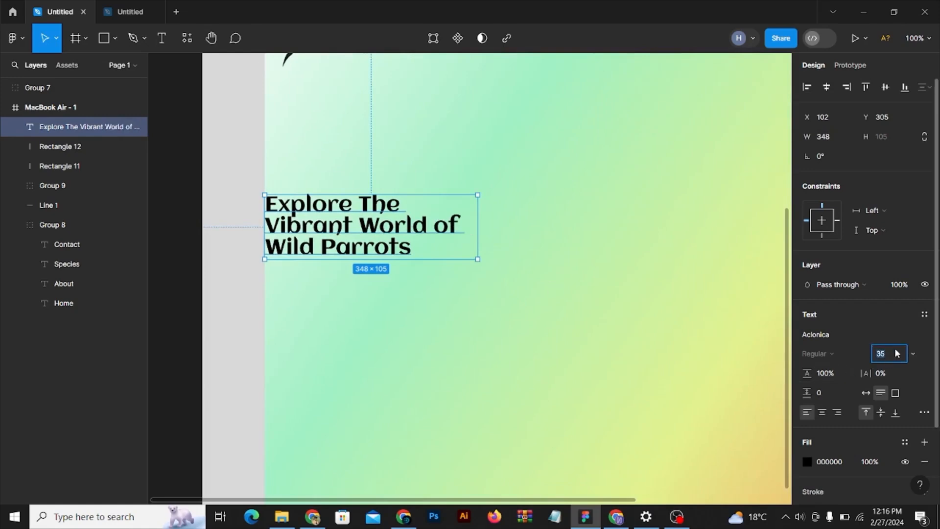
Step: Set the heading's font size to 40 and its line height to 106%, and deselect it
{"action": "key", "text": "Return"}
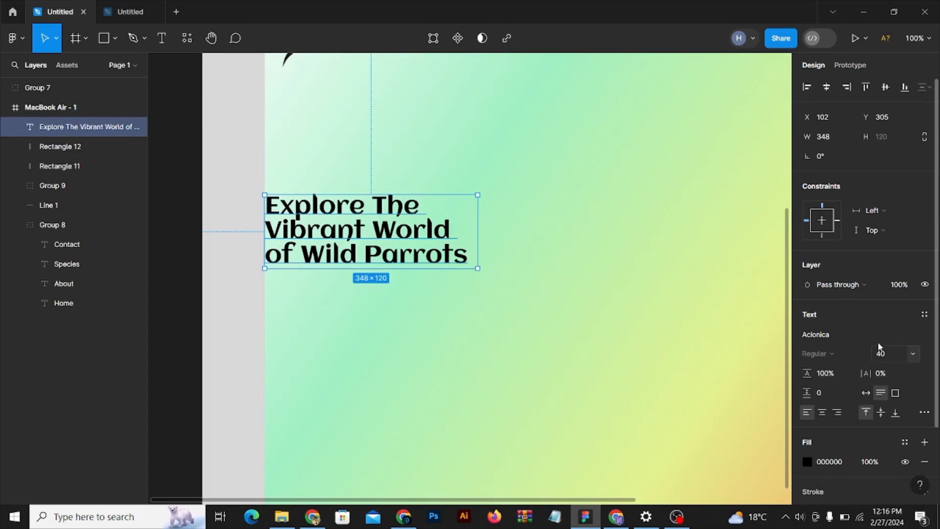
{"action": "left_click_drag", "start_coordinate": [808, 373], "coordinate": [816, 372]}
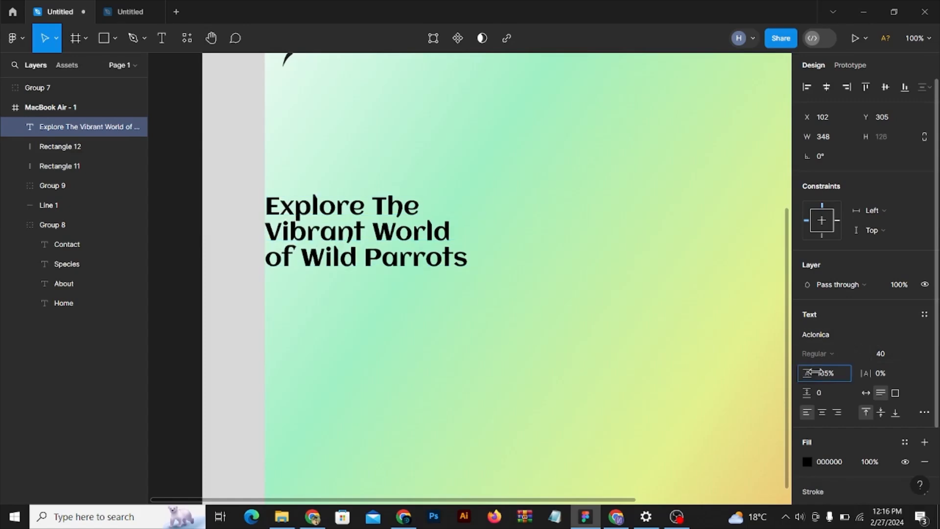
{"action": "scroll", "coordinate": [478, 225], "scroll_direction": "down", "scroll_amount": 3}
{"action": "left_click", "coordinate": [367, 218]}
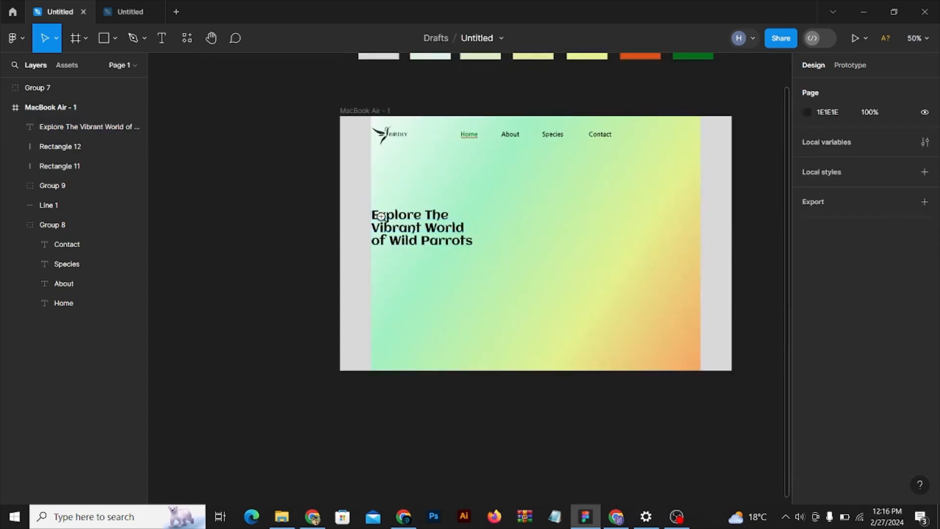
Step: Select the heading and move it down to Y 312
{"action": "scroll", "coordinate": [367, 219], "scroll_direction": "up", "scroll_amount": 3}
{"action": "left_click", "coordinate": [446, 231]}
{"action": "scroll", "coordinate": [411, 210], "scroll_direction": "up", "scroll_amount": 1}
{"action": "scroll", "coordinate": [411, 211], "scroll_direction": "right", "scroll_amount": 1}
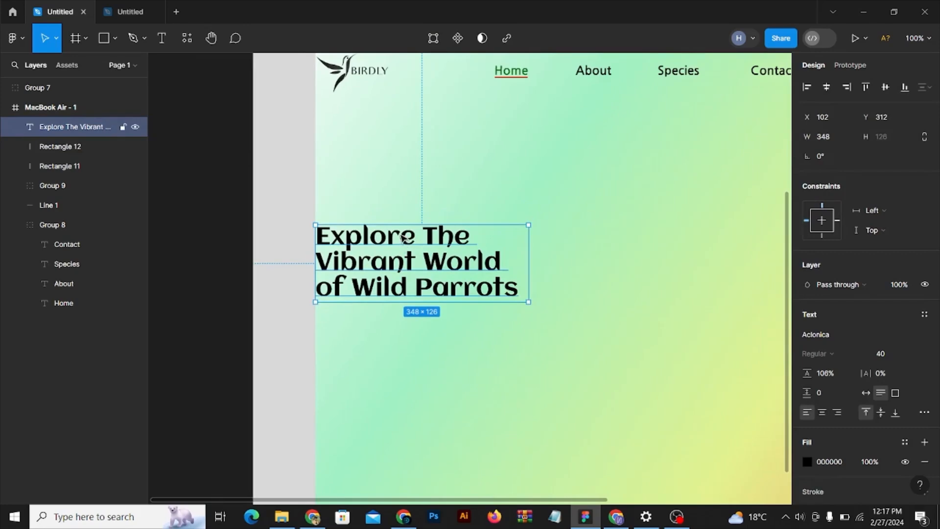
Step: Add the text "Adventured Birds" above the heading and move it to X 108, Y 253
{"action": "key", "text": "Return"}
{"action": "left_click", "coordinate": [377, 190]}
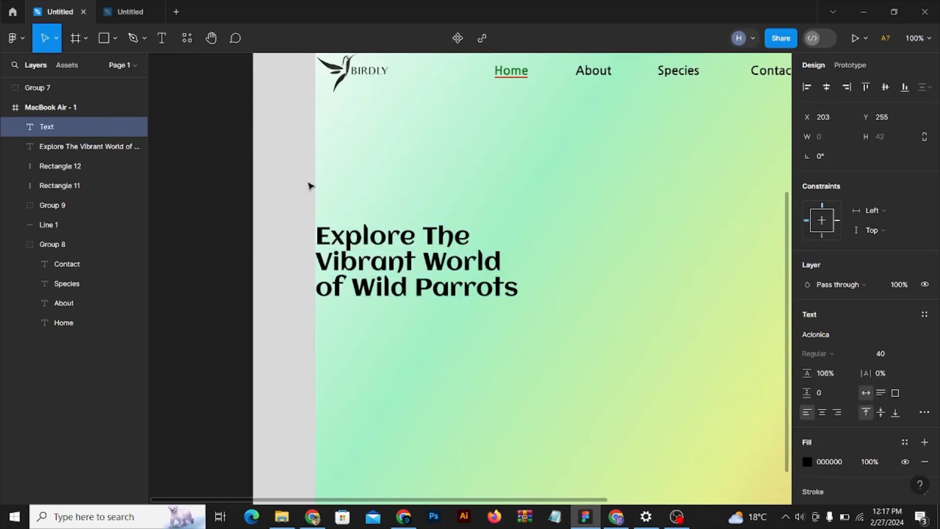
{"action": "type", "text": "Adve"}
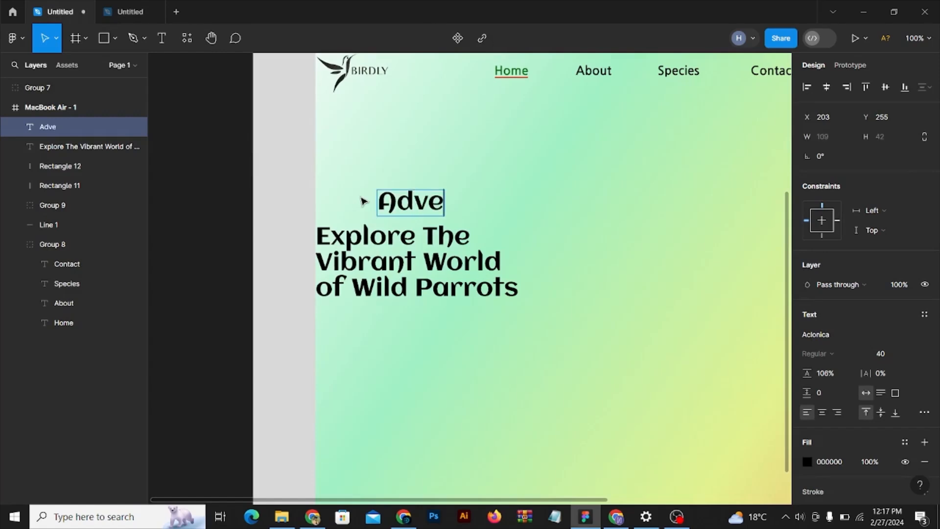
{"action": "type", "text": "ntured Birds"}
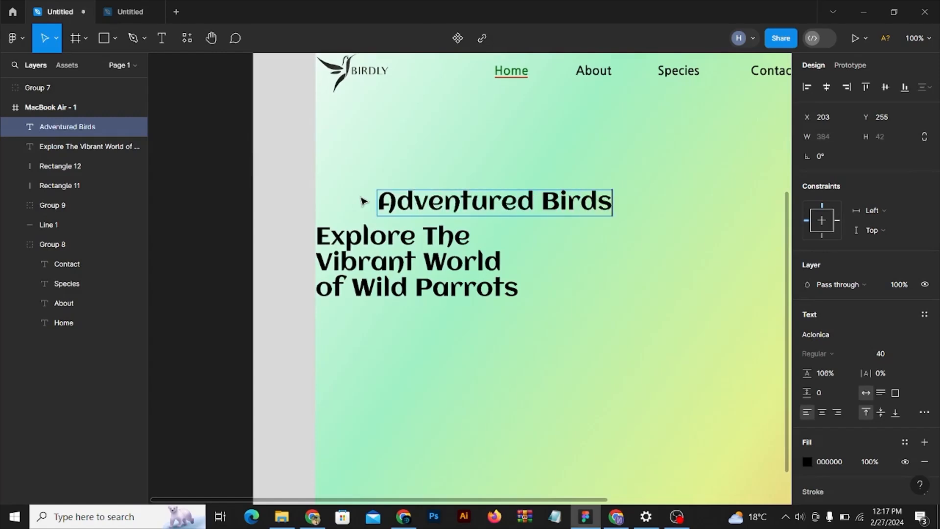
{"action": "key", "text": "Escape"}
{"action": "left_click_drag", "start_coordinate": [496, 207], "coordinate": [450, 206]}
{"action": "scroll", "coordinate": [449, 206], "scroll_direction": "up", "scroll_amount": 5}
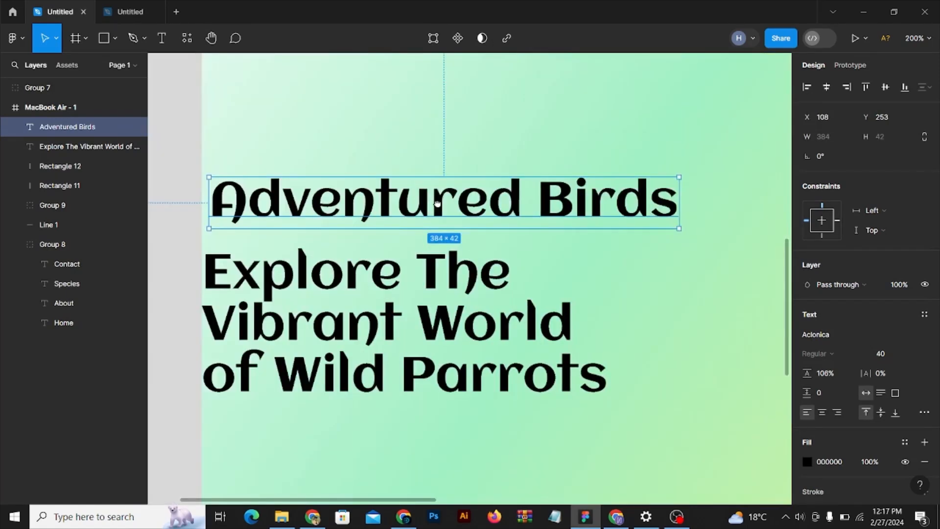
Step: Search the fonts for "mont" and set the "Adventured Birds" text to Montserrat
{"action": "left_click", "coordinate": [820, 336]}
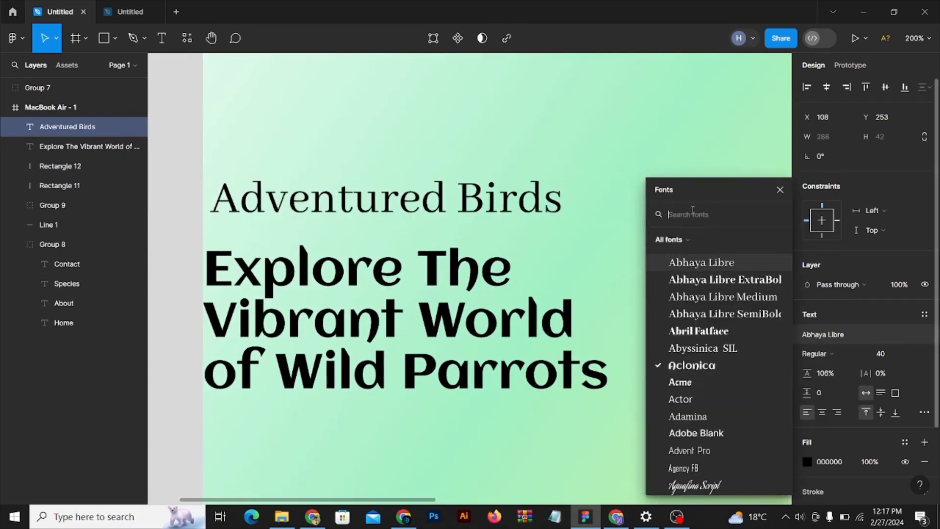
{"action": "type", "text": "mont"}
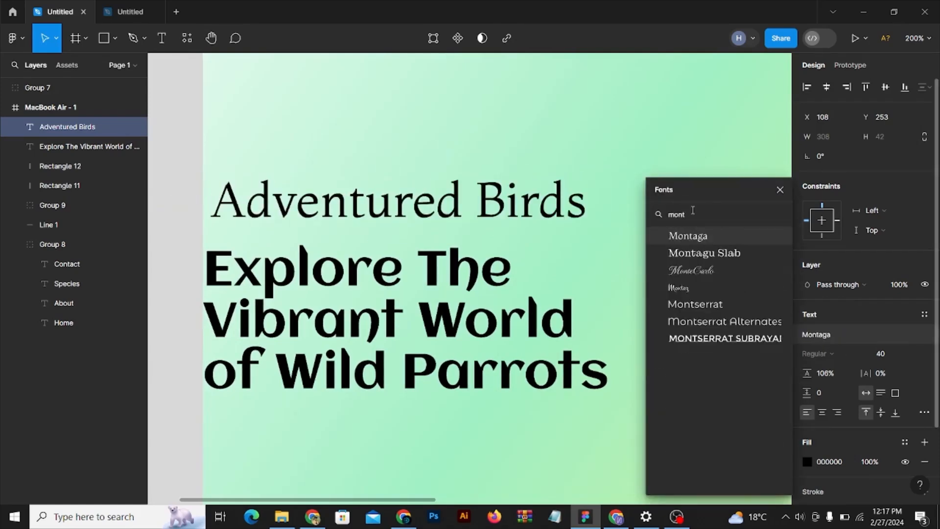
{"action": "key", "text": "Down"}
{"action": "key", "text": "Down"}
{"action": "key", "text": "Down"}
{"action": "key", "text": "Down"}
{"action": "key", "text": "Return"}
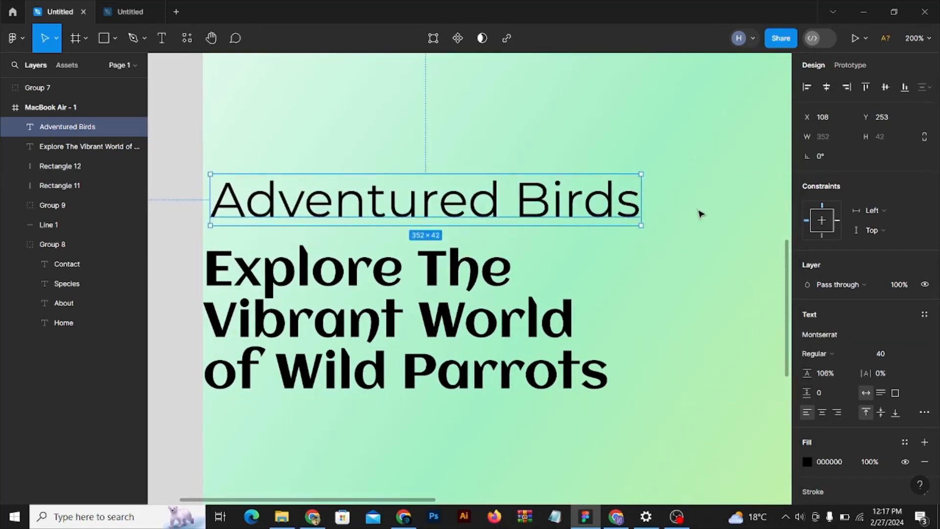
Step: Scale the "Adventured Birds" text down to about 125 wide and align it with the left margin guide at X 102
{"action": "key", "text": "k"}
{"action": "left_click_drag", "start_coordinate": [640, 172], "coordinate": [380, 220]}
{"action": "key", "text": "v"}
{"action": "scroll", "coordinate": [311, 221], "scroll_direction": "up", "scroll_amount": 1}
{"action": "left_click_drag", "start_coordinate": [272, 225], "coordinate": [259, 225]}
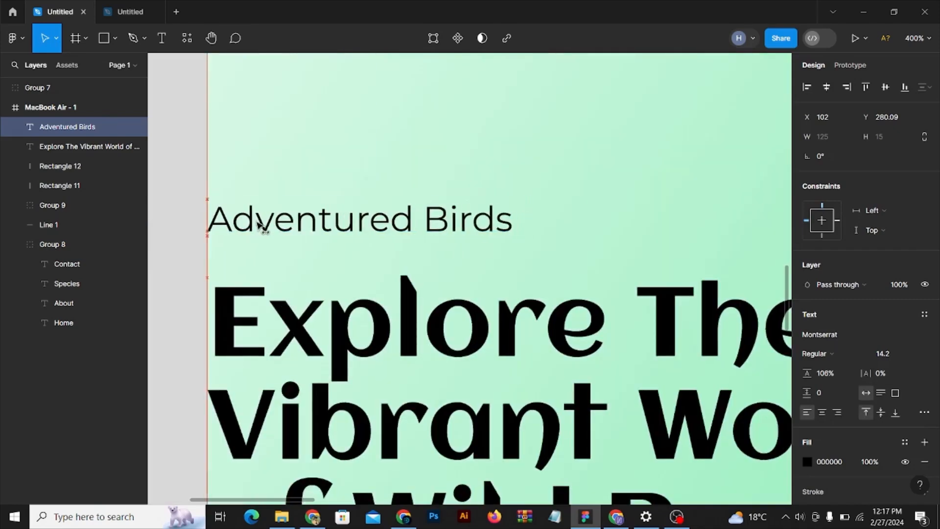
Step: Set the "Adventured Birds" font size to 12, move it down to Y 286 closer to the heading, and deselect it
{"action": "left_click", "coordinate": [889, 349]}
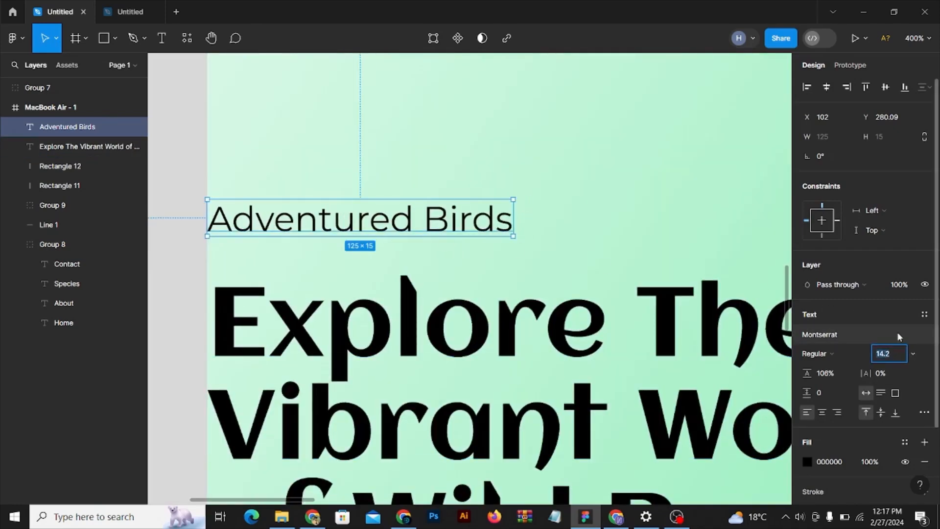
{"action": "type", "text": "12"}
{"action": "key", "text": "Return"}
{"action": "scroll", "coordinate": [351, 256], "scroll_direction": "down", "scroll_amount": 1}
{"action": "scroll", "coordinate": [363, 194], "scroll_direction": "down", "scroll_amount": 2}
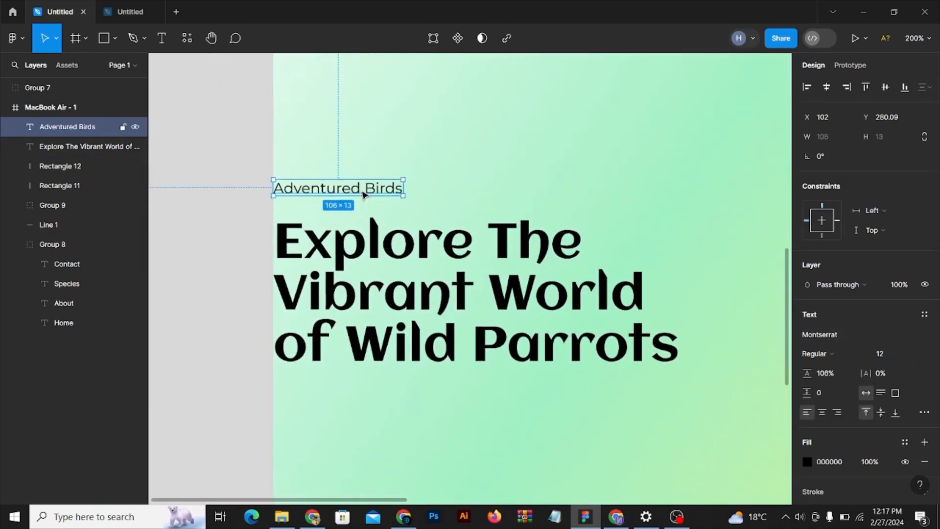
{"action": "scroll", "coordinate": [363, 194], "scroll_direction": "down", "scroll_amount": 1}
{"action": "left_click", "coordinate": [227, 207]}
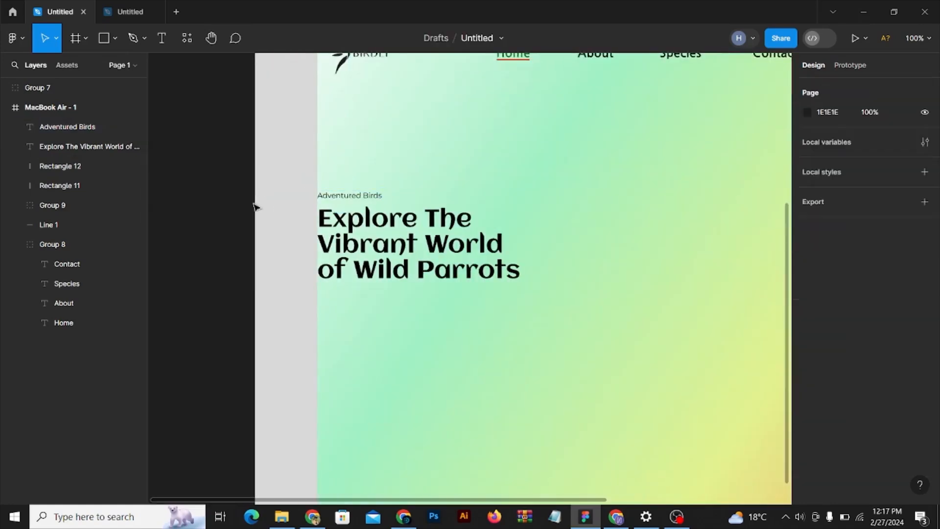
Step: Draw a horizontal line about 134 long beside the "Adventured Birds" text, starting at X 214
{"action": "scroll", "coordinate": [392, 204], "scroll_direction": "up", "scroll_amount": 1}
{"action": "scroll", "coordinate": [383, 209], "scroll_direction": "down", "scroll_amount": 1}
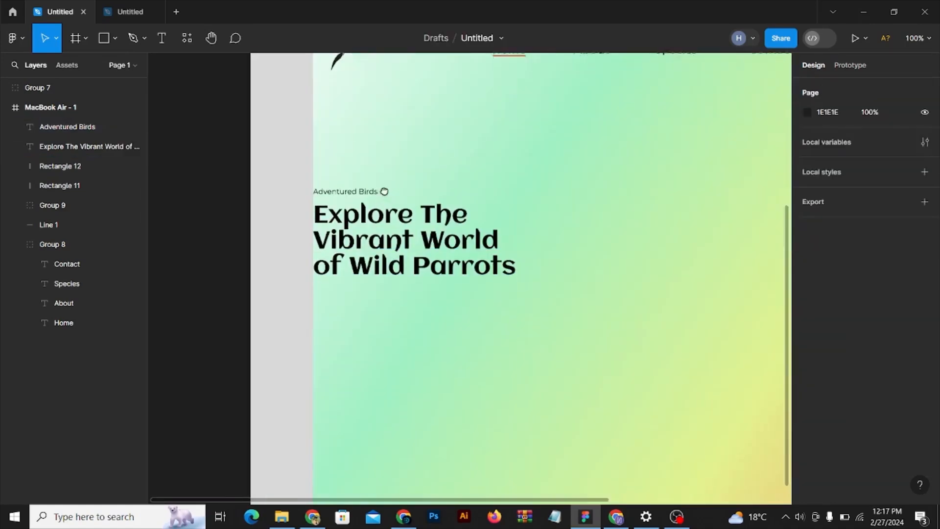
{"action": "scroll", "coordinate": [382, 174], "scroll_direction": "up", "scroll_amount": 1}
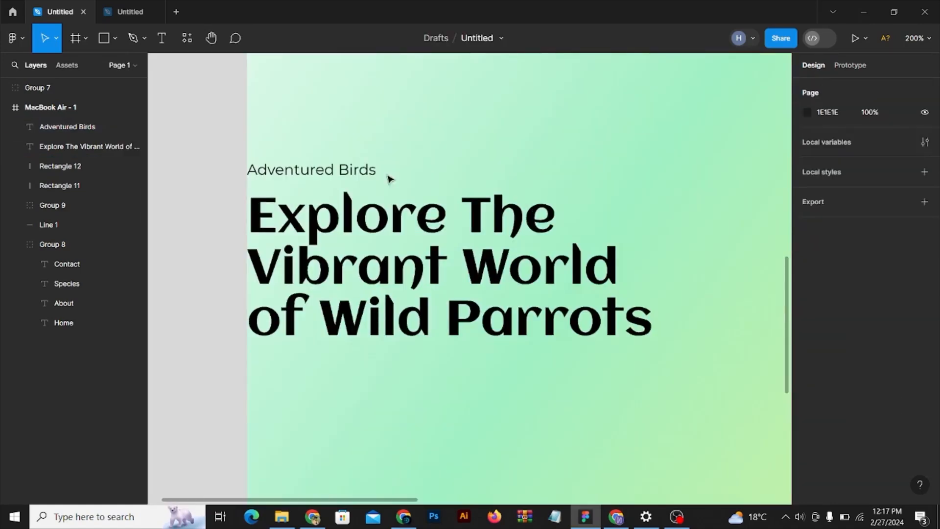
{"action": "left_click", "coordinate": [115, 38]}
{"action": "left_click", "coordinate": [100, 85]}
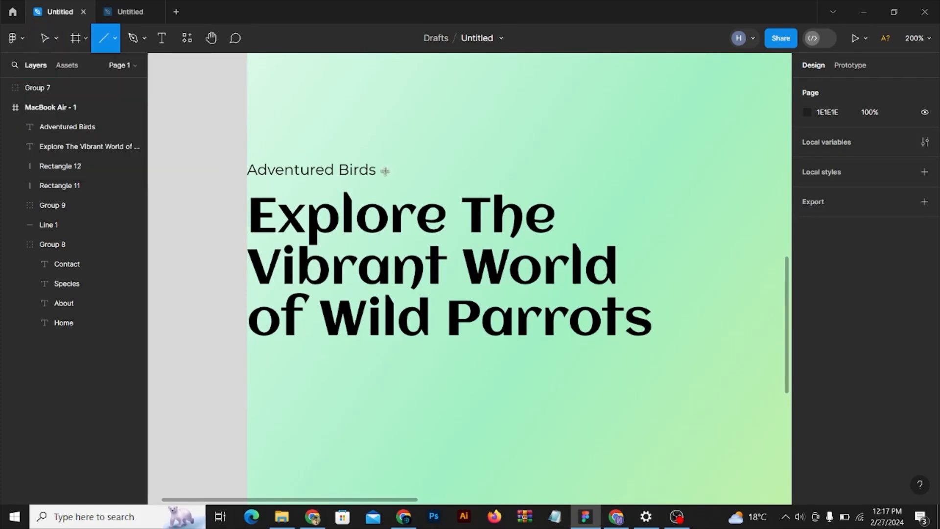
{"action": "left_click_drag", "start_coordinate": [384, 170], "coordinate": [548, 174]}
{"action": "left_click", "coordinate": [462, 161]}
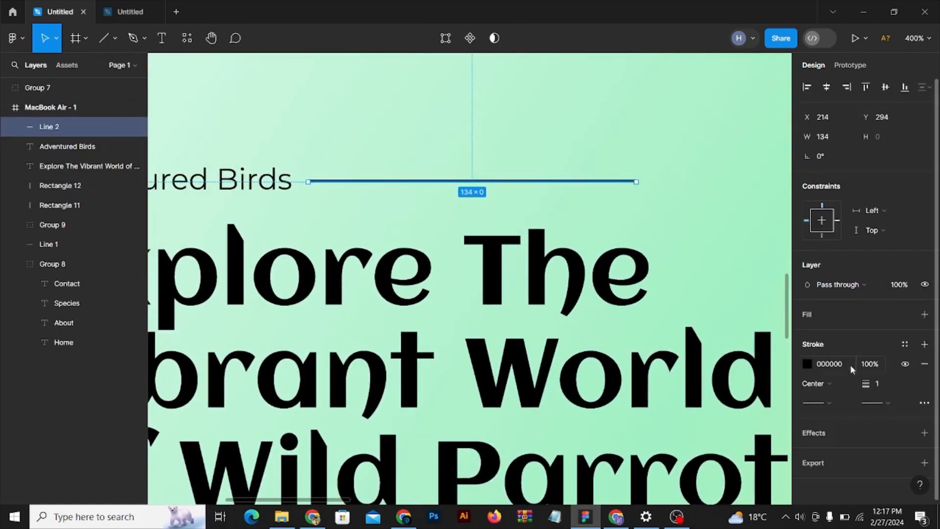
Step: Set the stroke weight of the line beside "Adventured Birds" to 2
{"action": "left_click_drag", "start_coordinate": [865, 384], "coordinate": [868, 384]}
{"action": "key", "text": "z"}
{"action": "left_click", "coordinate": [670, 279], "text": "alt"}
{"action": "left_click", "coordinate": [391, 312], "text": "alt"}
{"action": "scroll", "coordinate": [590, 267], "scroll_direction": "right", "scroll_amount": 7}
{"action": "scroll", "coordinate": [591, 268], "scroll_direction": "up", "scroll_amount": 4}
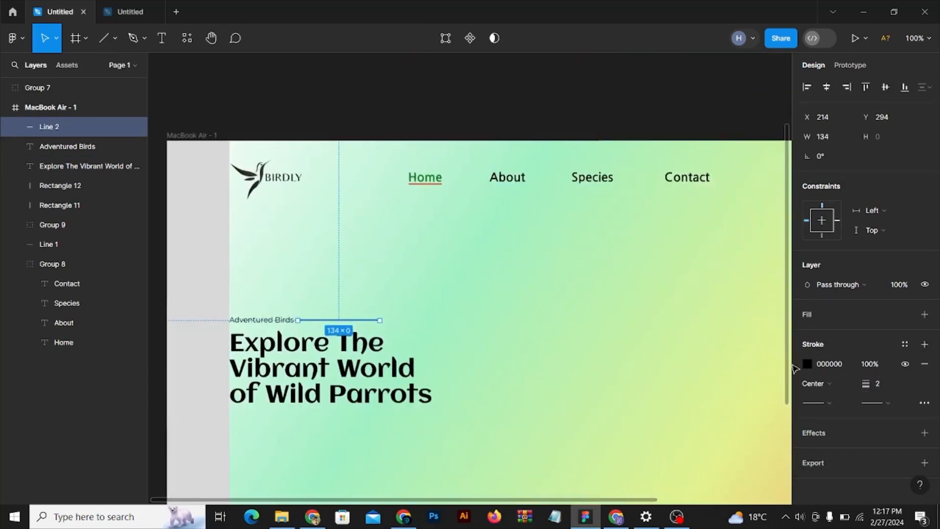
Step: Sample the dark green palette swatch, 036F17, as the line's stroke color and deselect the line
{"action": "left_click", "coordinate": [807, 363]}
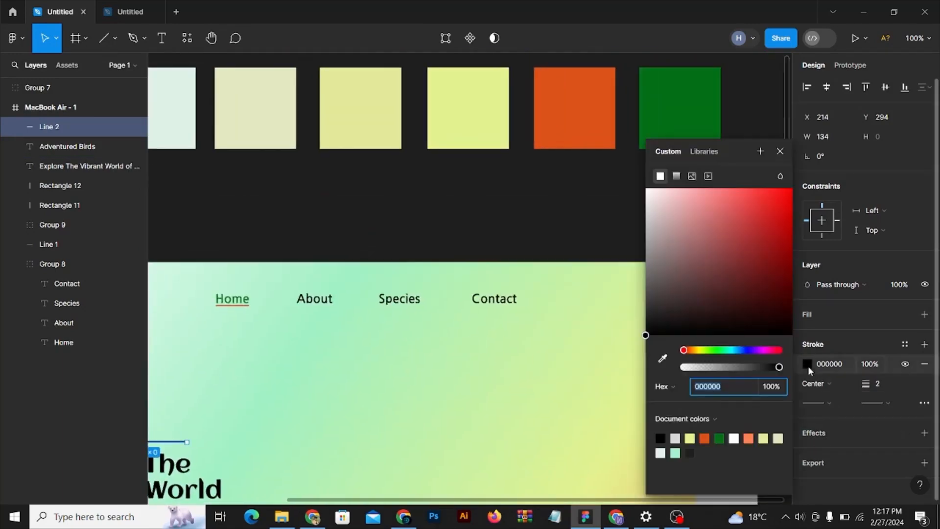
{"action": "left_click", "coordinate": [662, 358]}
{"action": "left_click", "coordinate": [664, 114]}
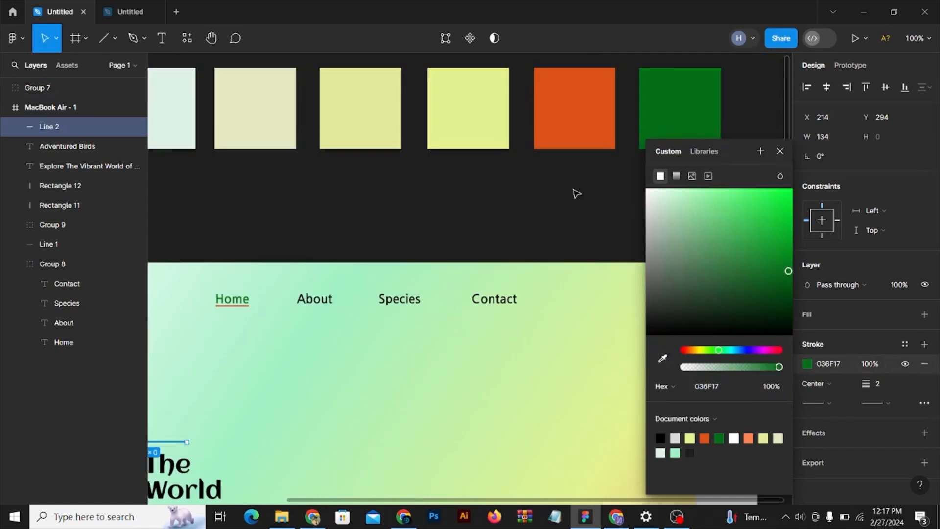
{"action": "left_click", "coordinate": [544, 199]}
{"action": "scroll", "coordinate": [542, 200], "scroll_direction": "down", "scroll_amount": 1}
{"action": "left_click_drag", "start_coordinate": [387, 281], "coordinate": [451, 214]}
{"action": "scroll", "coordinate": [377, 251], "scroll_direction": "up", "scroll_amount": 1}
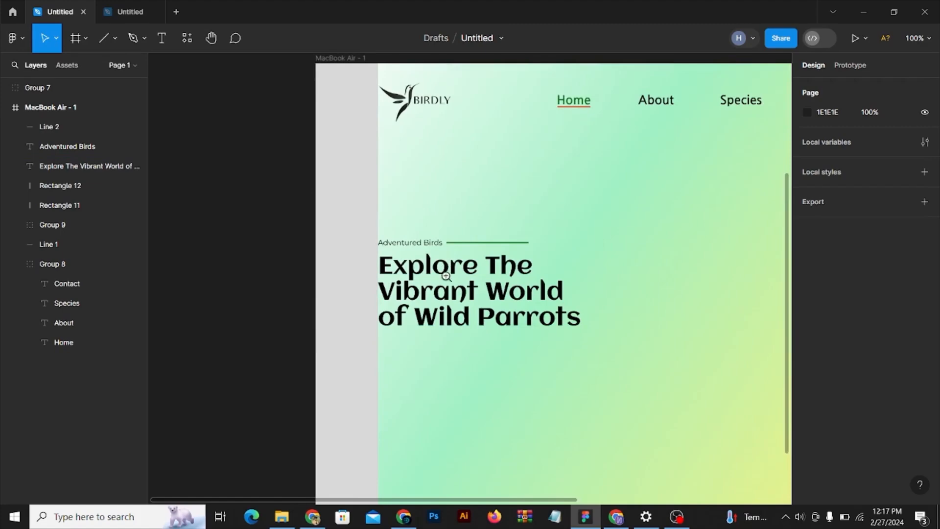
Step: Duplicate "Adventured Birds" below the heading and replace its text with "Parrots, with their diverse plumage and remarkable intelligence, have captivated humans for centuries."
{"action": "scroll", "coordinate": [446, 276], "scroll_direction": "up", "scroll_amount": 1}
{"action": "left_click_drag", "start_coordinate": [450, 284], "coordinate": [366, 158]}
{"action": "scroll", "coordinate": [461, 254], "scroll_direction": "down", "scroll_amount": 1}
{"action": "scroll", "coordinate": [385, 204], "scroll_direction": "up", "scroll_amount": 1}
{"action": "left_click_drag", "start_coordinate": [360, 120], "coordinate": [360, 306]}
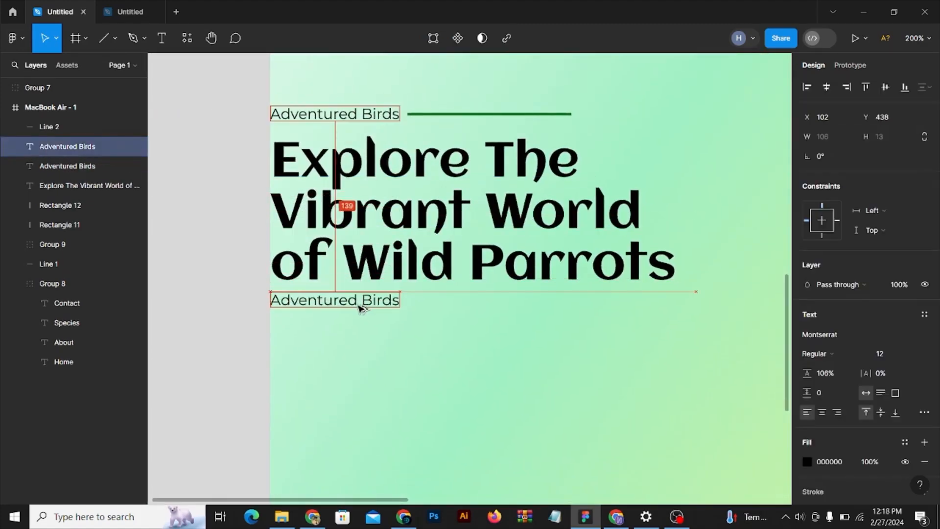
{"action": "double_click", "coordinate": [357, 300]}
{"action": "type", "text": "Parrots, with their diverse plumage and remarkable intelligence, have captivated humans for centuries."}
{"action": "left_click", "coordinate": [441, 353]}
Step: Narrow the paragraph's text box to a width of 370 at X 102 and move it down to Y 446
{"action": "left_click", "coordinate": [454, 337], "text": "alt"}
{"action": "left_click_drag", "start_coordinate": [508, 330], "coordinate": [318, 253]}
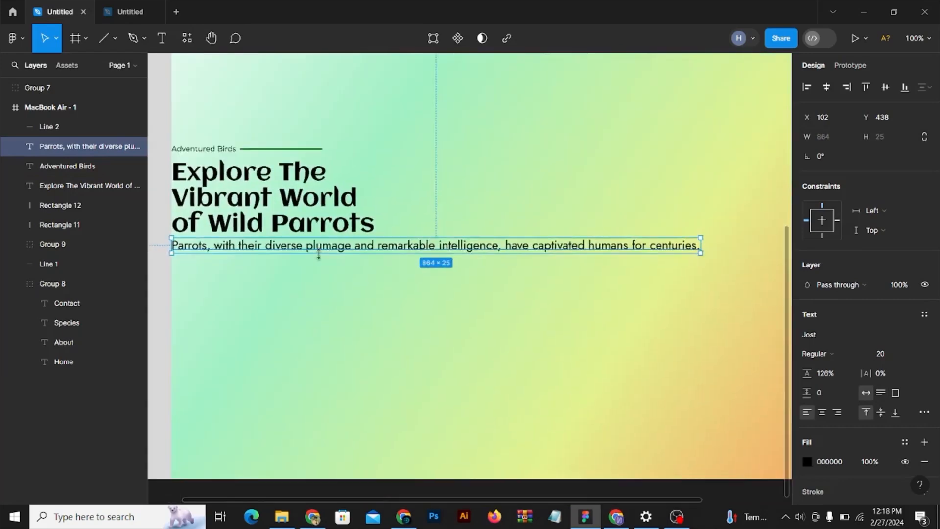
{"action": "scroll", "coordinate": [347, 255], "scroll_direction": "down", "scroll_amount": 1}
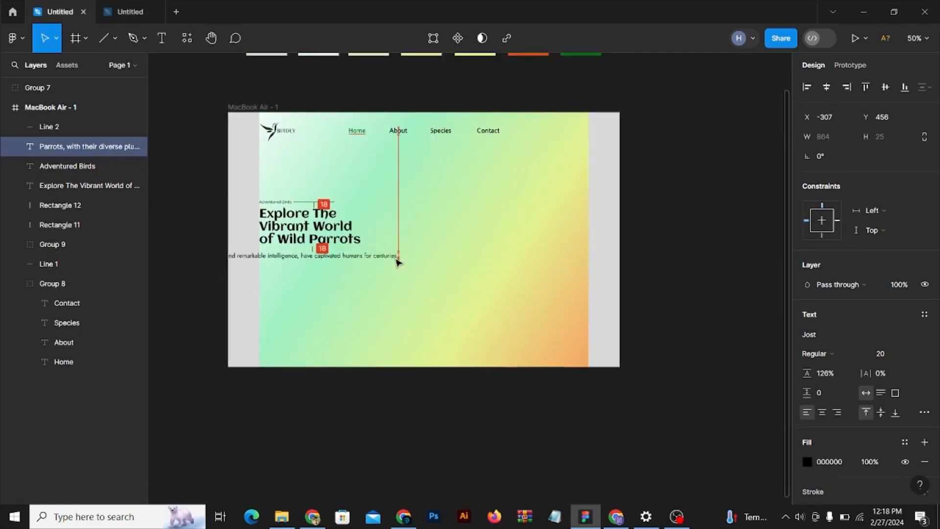
{"action": "left_click_drag", "start_coordinate": [492, 248], "coordinate": [375, 256]}
{"action": "scroll", "coordinate": [337, 257], "scroll_direction": "up", "scroll_amount": 1}
{"action": "scroll", "coordinate": [259, 256], "scroll_direction": "up", "scroll_amount": 1}
{"action": "left_click_drag", "start_coordinate": [259, 256], "coordinate": [386, 238]}
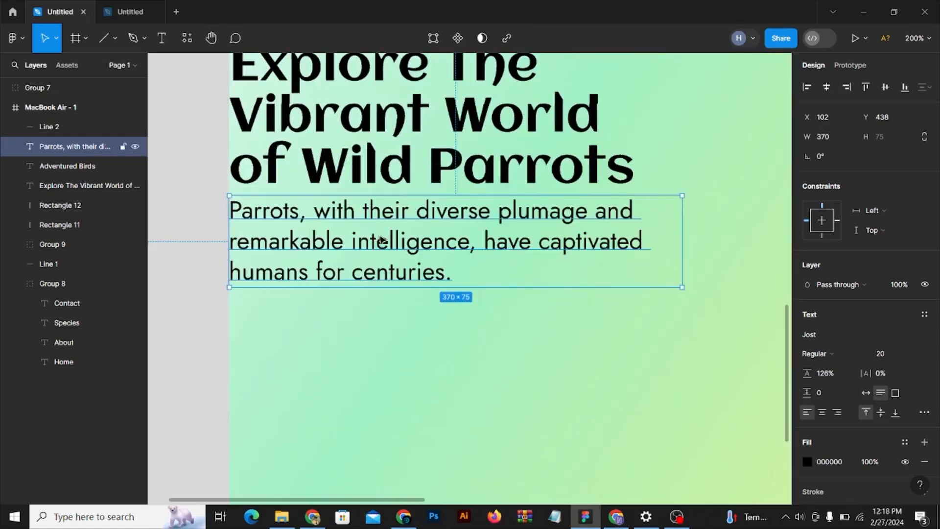
{"action": "key", "text": "shift+Down"}
{"action": "scroll", "coordinate": [368, 250], "scroll_direction": "up", "scroll_amount": 3}
Step: Select the "Adventured Birds" text together with its green line and move both slightly up, away from the heading
{"action": "left_click", "coordinate": [355, 152]}
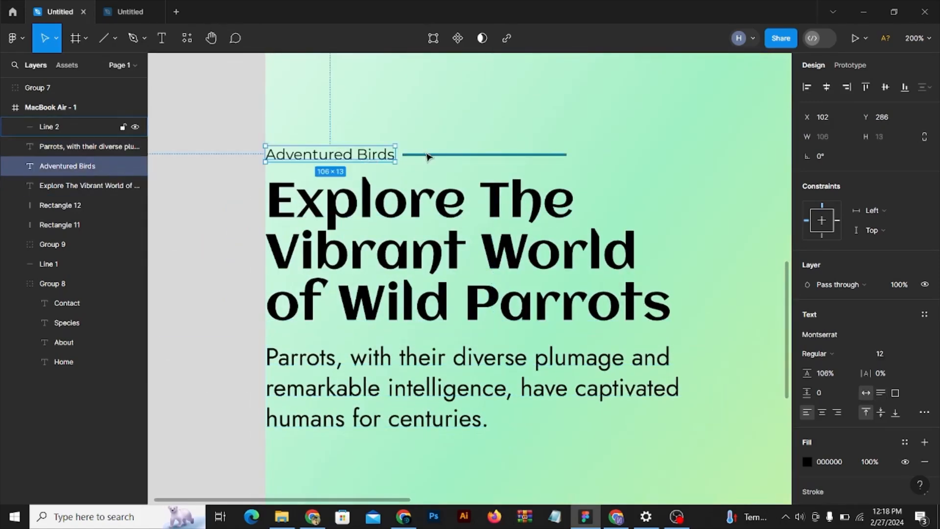
{"action": "left_click", "coordinate": [429, 151], "text": "shift"}
{"action": "mouse_move", "coordinate": [371, 153]}
{"action": "left_mouse_down"}
{"action": "mouse_move", "coordinate": [374, 143]}
{"action": "mouse_move", "coordinate": [371, 153]}
{"action": "left_mouse_up"}
Step: Move the parrots paragraph up to Y 444, slightly closer to the heading
{"action": "left_click", "coordinate": [396, 380]}
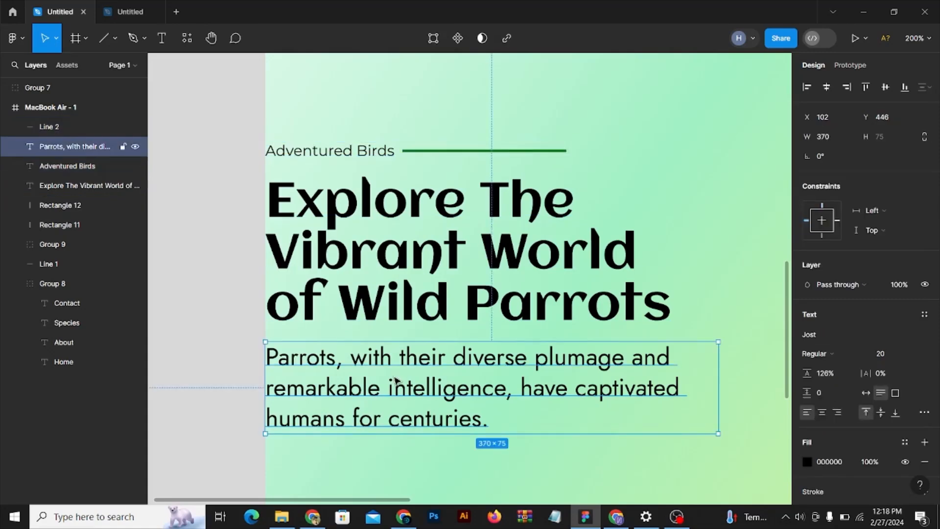
{"action": "left_click_drag", "start_coordinate": [396, 380], "coordinate": [396, 379]}
{"action": "key", "text": "shift+0"}
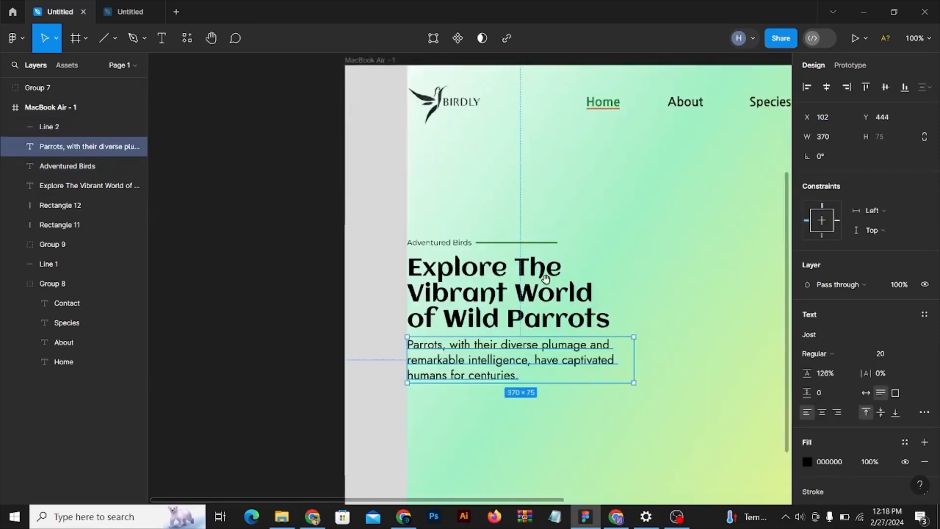
Step: Draw a rectangle about 131 × 43 just below the parrots paragraph, near its left edge
{"action": "left_click", "coordinate": [221, 211]}
{"action": "left_click_drag", "start_coordinate": [392, 242], "coordinate": [374, 201]}
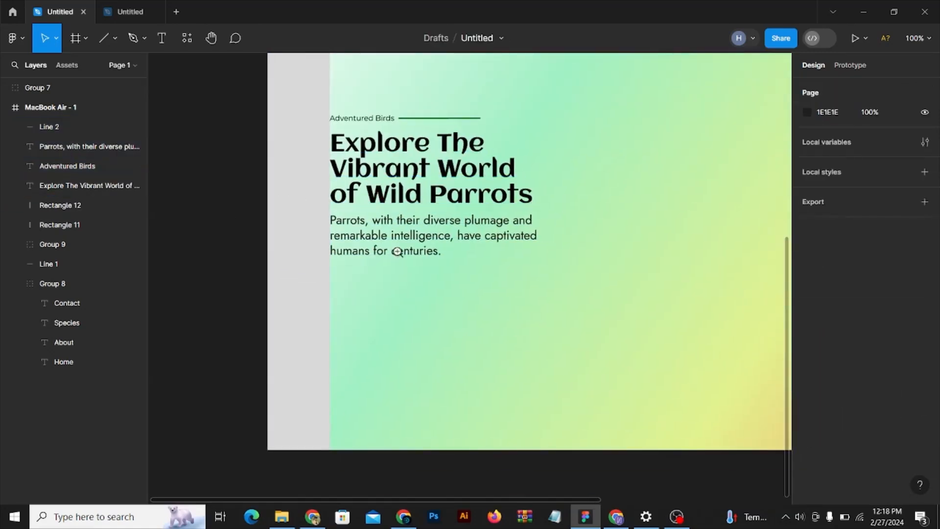
{"action": "scroll", "coordinate": [403, 258], "scroll_direction": "up", "scroll_amount": 1}
{"action": "left_click_drag", "start_coordinate": [402, 258], "coordinate": [504, 244]}
{"action": "left_click", "coordinate": [115, 38]}
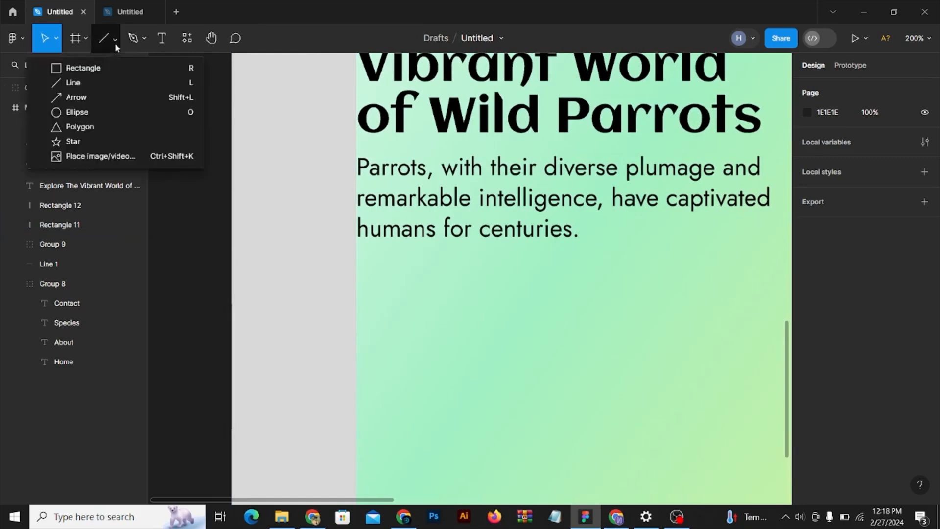
{"action": "left_click", "coordinate": [114, 68]}
{"action": "left_click_drag", "start_coordinate": [357, 265], "coordinate": [518, 315]}
{"action": "scroll", "coordinate": [449, 296], "scroll_direction": "right", "scroll_amount": 2}
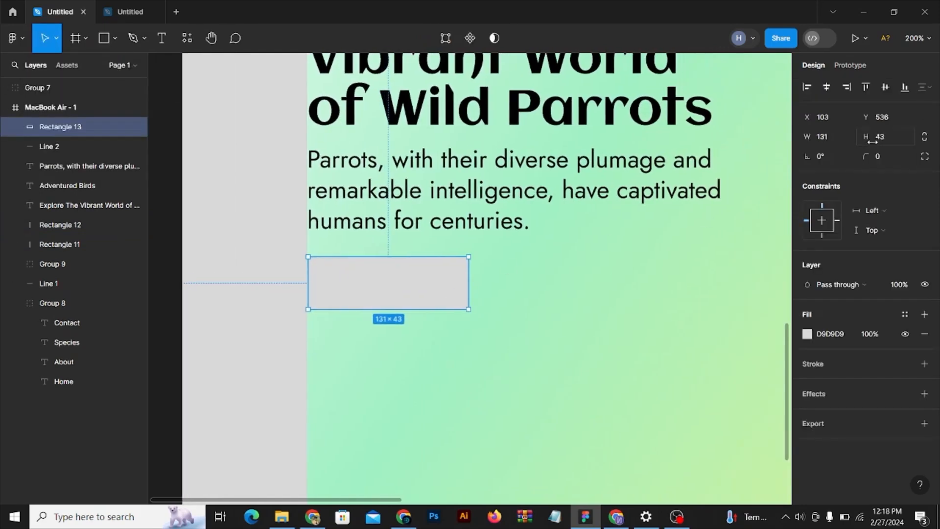
Step: Round the rectangle's corners to a radius of 38 and widen it to 144 to form a pill-shaped button
{"action": "left_click_drag", "start_coordinate": [880, 157], "coordinate": [885, 157]}
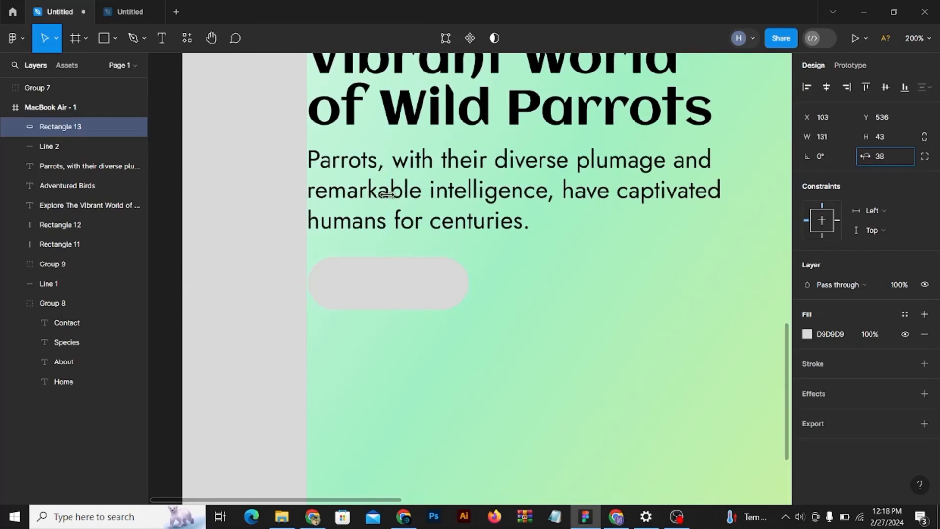
{"action": "left_click_drag", "start_coordinate": [387, 195], "coordinate": [388, 194]}
{"action": "left_click_drag", "start_coordinate": [471, 287], "coordinate": [484, 285]}
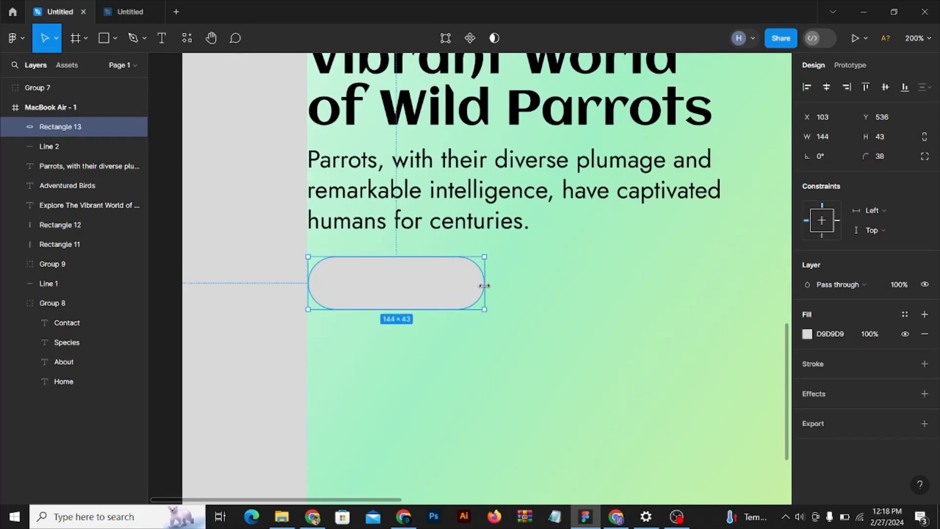
{"action": "scroll", "coordinate": [450, 282], "scroll_direction": "down", "scroll_amount": 2}
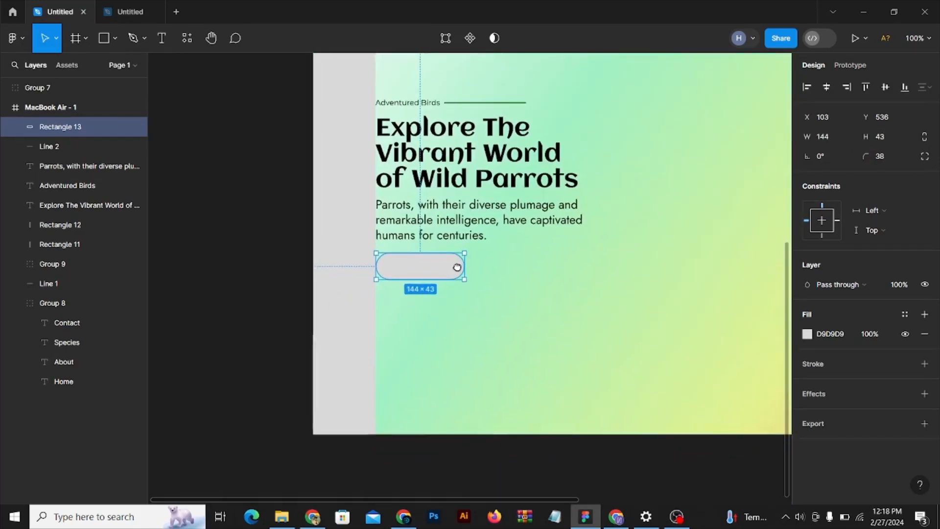
{"action": "left_click", "coordinate": [261, 262]}
Step: Add the text "Discover More" and place it over the pill-shaped button
{"action": "scroll", "coordinate": [423, 282], "scroll_direction": "up", "scroll_amount": 2}
{"action": "key", "text": "t"}
{"action": "left_click", "coordinate": [377, 310]}
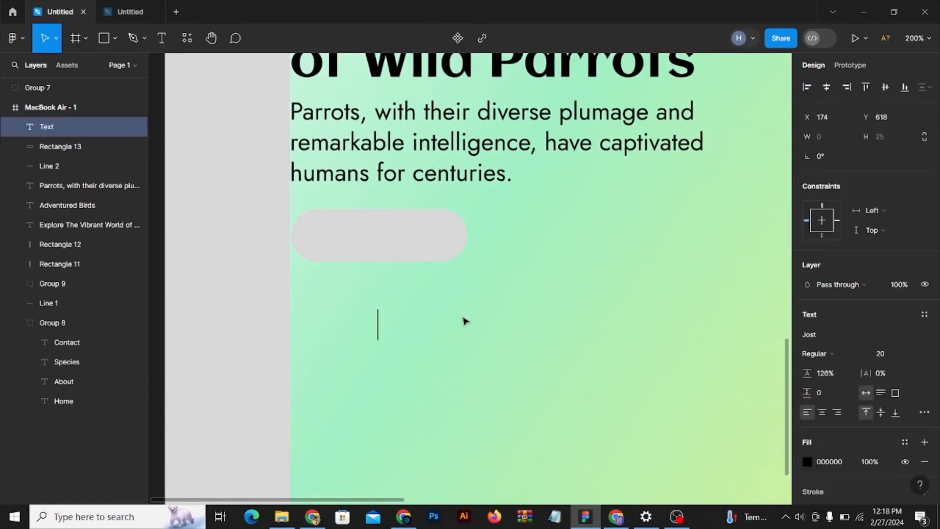
{"action": "type", "text": "Discover More"}
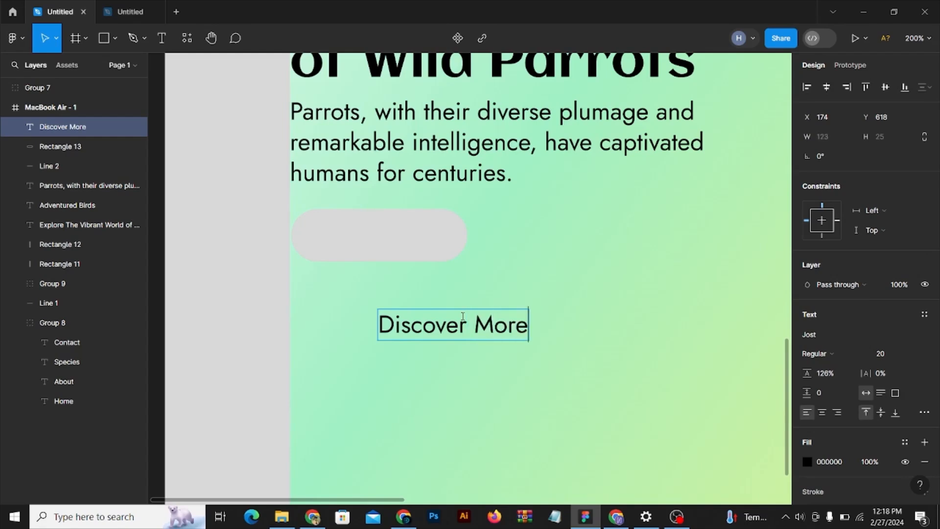
{"action": "key", "text": "Escape"}
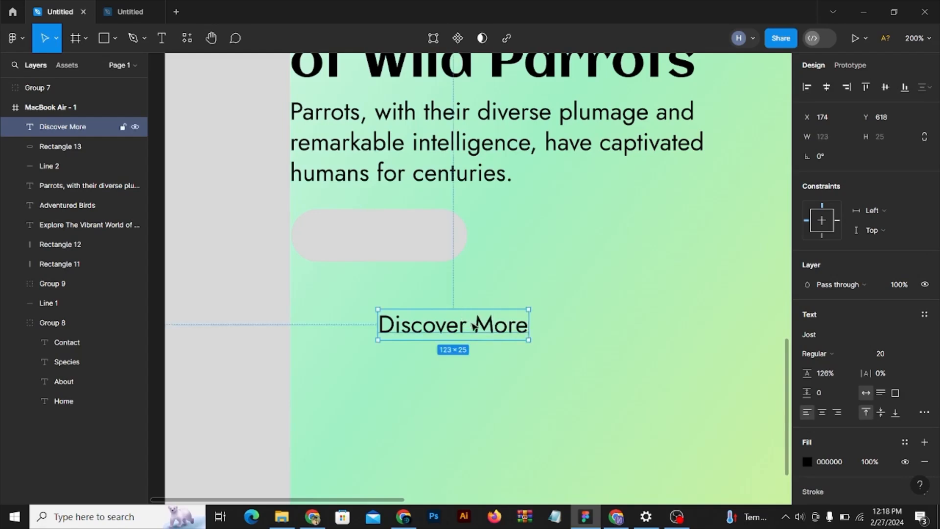
{"action": "left_click_drag", "start_coordinate": [455, 323], "coordinate": [381, 234]}
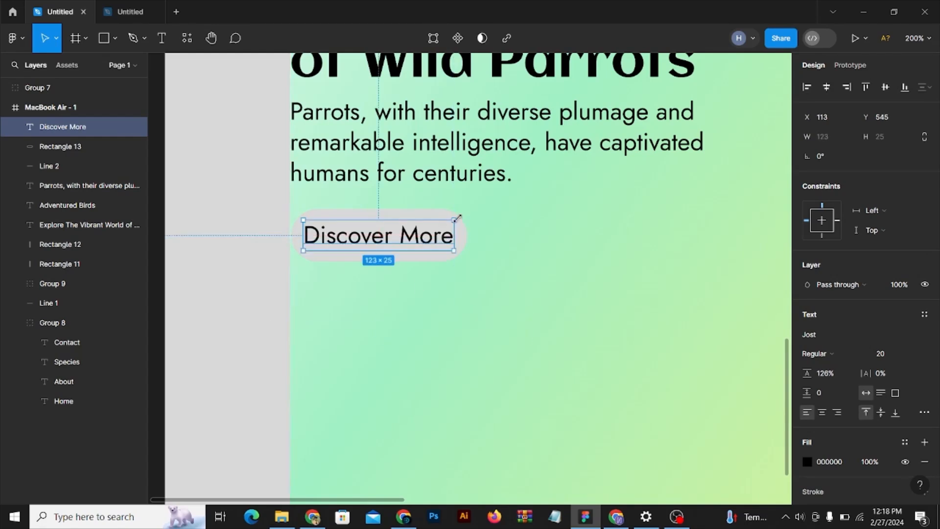
Step: Set the "Discover More" text to size 15 and centre it horizontally and vertically on the button
{"action": "scroll", "coordinate": [360, 243], "scroll_direction": "up", "scroll_amount": 2}
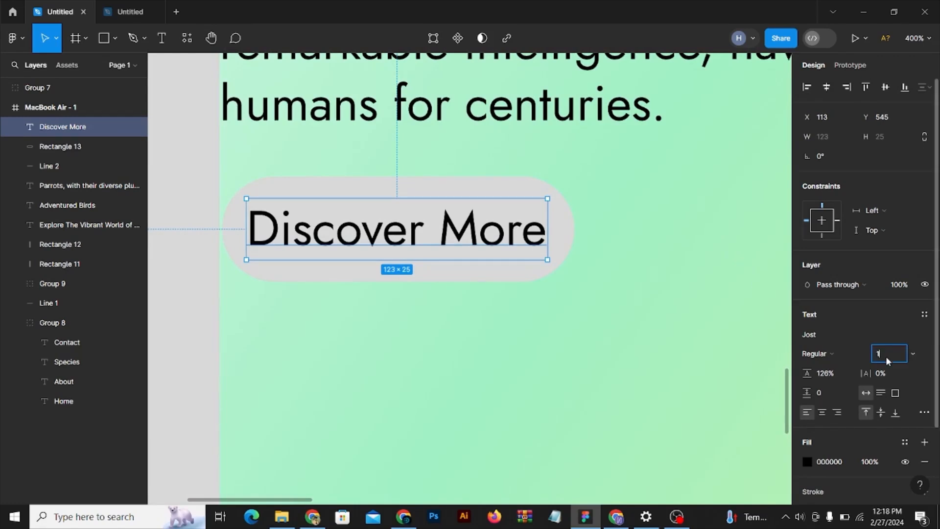
{"action": "key", "text": "Return"}
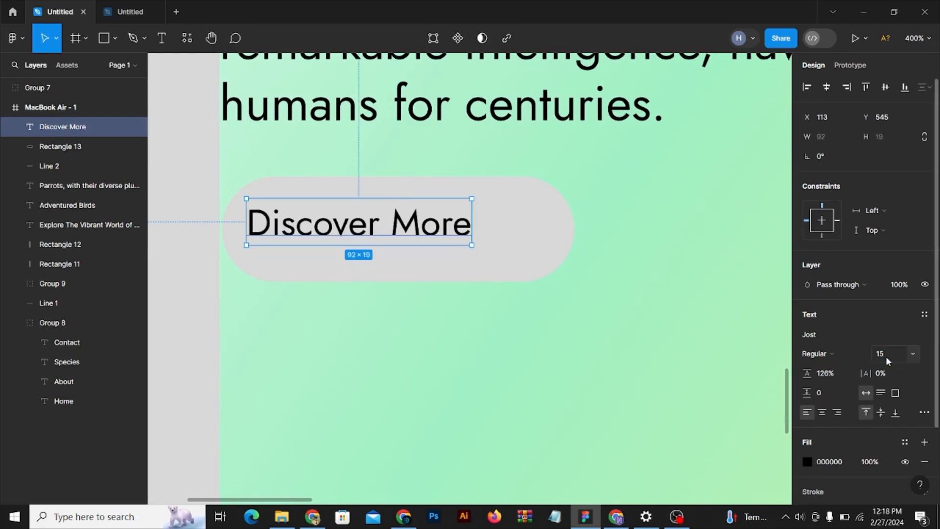
{"action": "left_click_drag", "start_coordinate": [448, 228], "coordinate": [471, 228]}
{"action": "left_click", "coordinate": [470, 259], "text": "shift"}
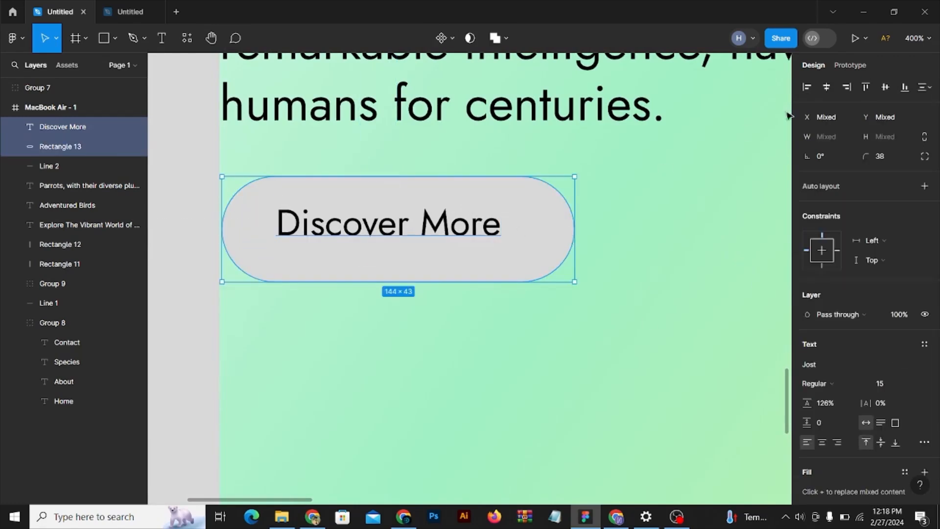
{"action": "left_click", "coordinate": [826, 86]}
{"action": "left_click", "coordinate": [885, 87]}
{"action": "scroll", "coordinate": [420, 263], "scroll_direction": "down", "scroll_amount": 3}
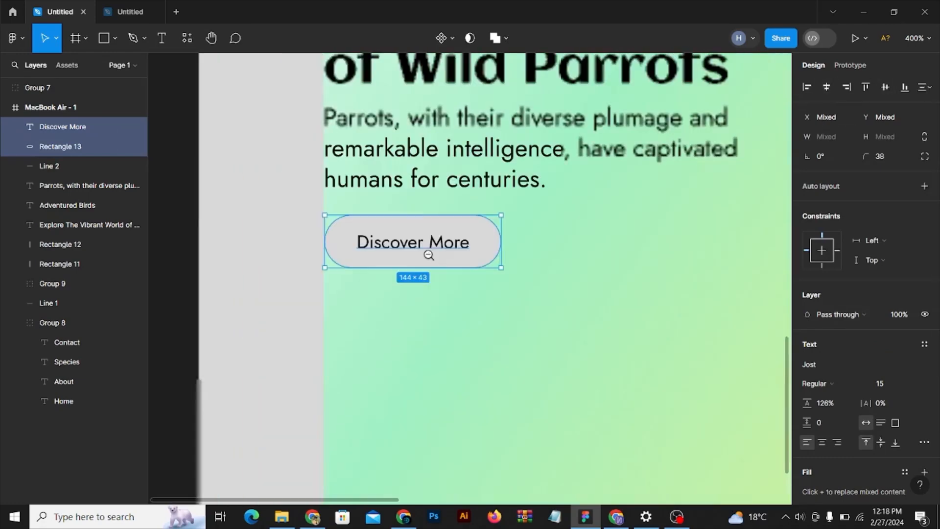
{"action": "scroll", "coordinate": [272, 260], "scroll_direction": "down", "scroll_amount": 3}
{"action": "left_click", "coordinate": [349, 258]}
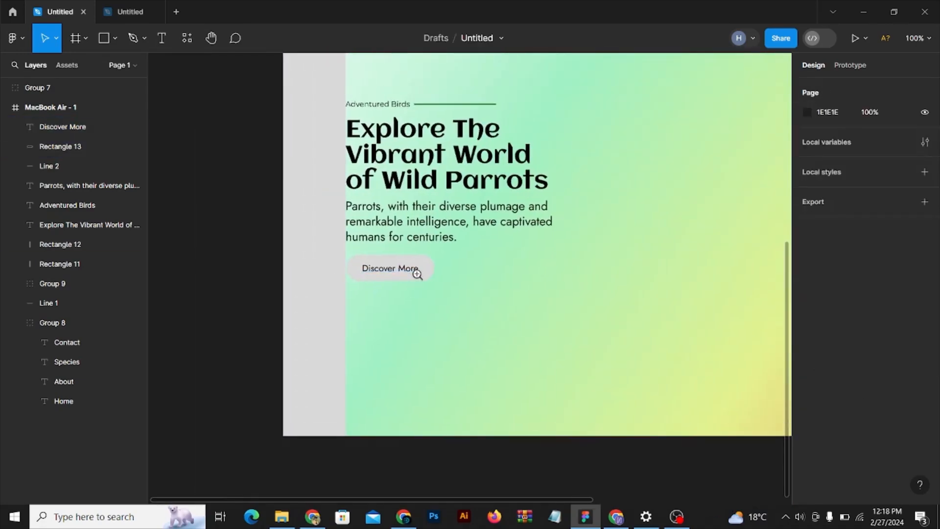
Step: Draw a circle about 38 × 38 over the right end of the Discover More button and fill it dark red 7B2727
{"action": "scroll", "coordinate": [466, 262], "scroll_direction": "up", "scroll_amount": 3}
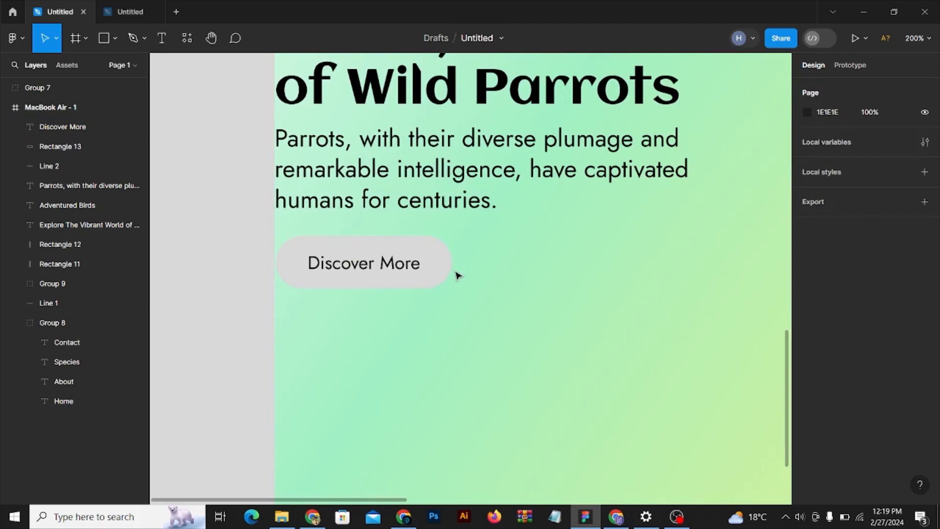
{"action": "scroll", "coordinate": [457, 269], "scroll_direction": "up", "scroll_amount": 3}
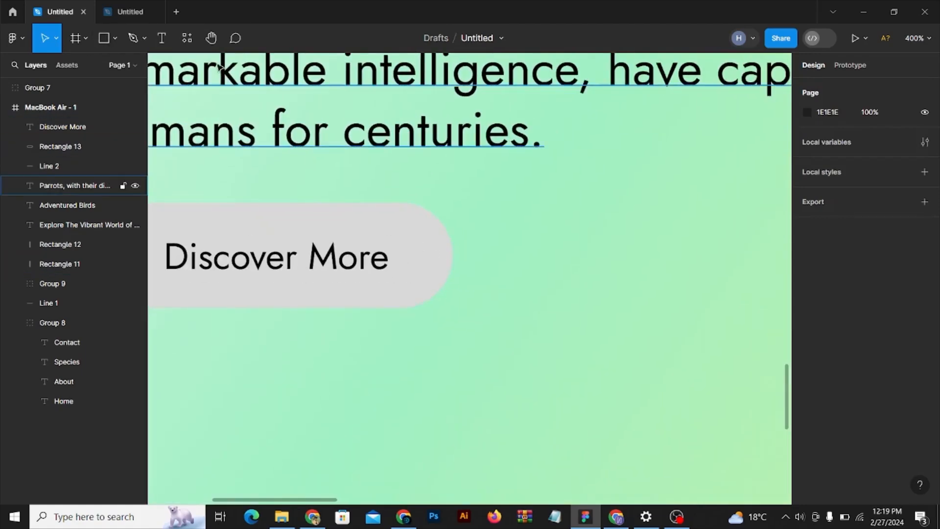
{"action": "left_click", "coordinate": [116, 34]}
{"action": "left_click", "coordinate": [108, 114]}
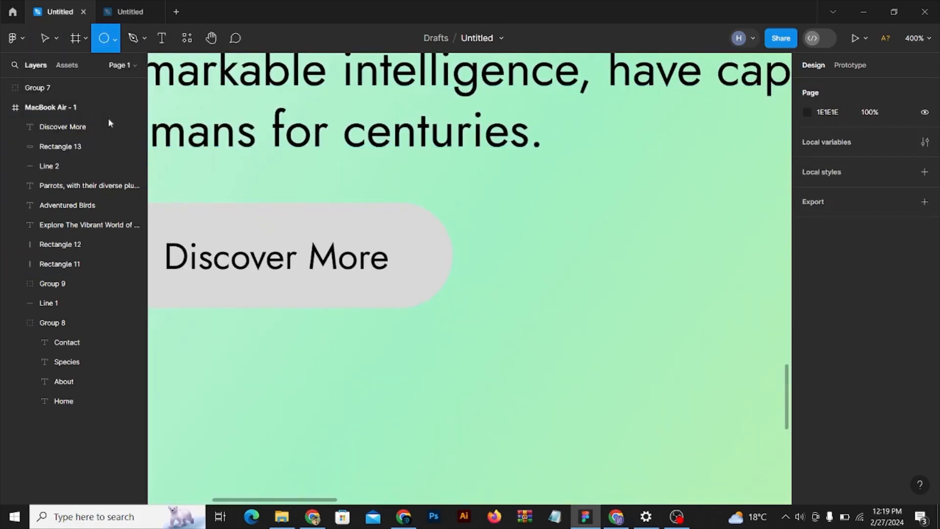
{"action": "left_click_drag", "start_coordinate": [367, 205], "coordinate": [457, 298]}
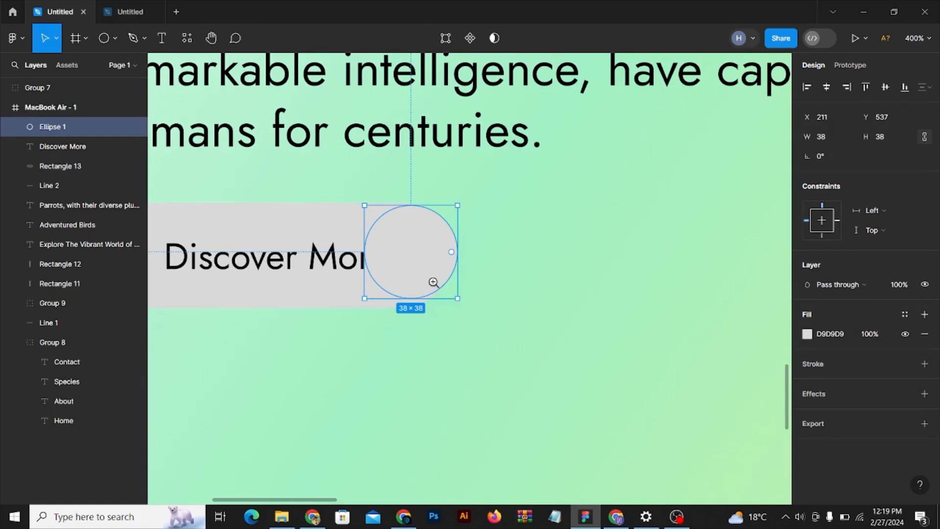
{"action": "scroll", "coordinate": [421, 274], "scroll_direction": "up", "scroll_amount": 3}
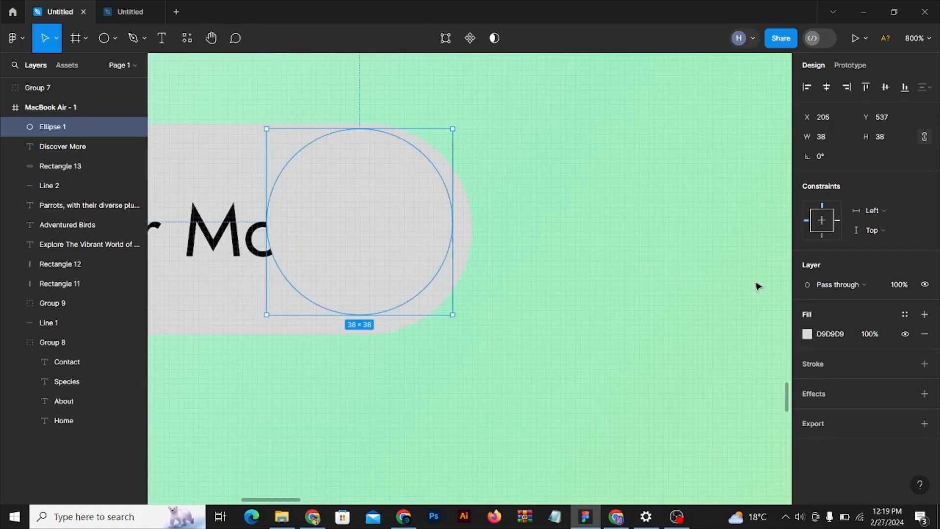
{"action": "left_click", "coordinate": [807, 335]}
{"action": "left_click", "coordinate": [745, 265]}
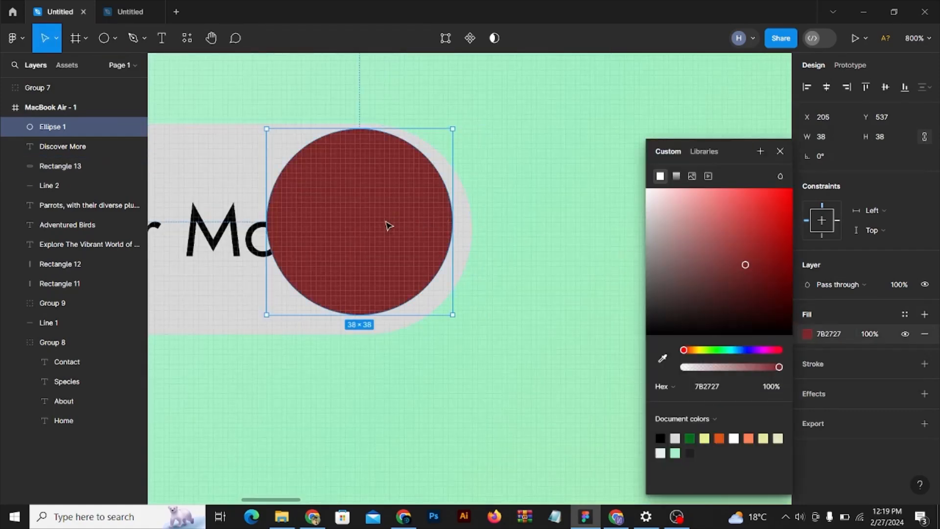
Step: Enlarge the dark red circle to 44 × 44 and move it just right of the button, at X 257, Y 536
{"action": "left_click_drag", "start_coordinate": [452, 128], "coordinate": [461, 125]}
{"action": "left_click_drag", "start_coordinate": [437, 209], "coordinate": [547, 220]}
{"action": "scroll", "coordinate": [439, 209], "scroll_direction": "down", "scroll_amount": 1}
{"action": "scroll", "coordinate": [546, 216], "scroll_direction": "down", "scroll_amount": 1}
{"action": "left_click", "coordinate": [474, 278]}
{"action": "scroll", "coordinate": [395, 209], "scroll_direction": "up", "scroll_amount": 1}
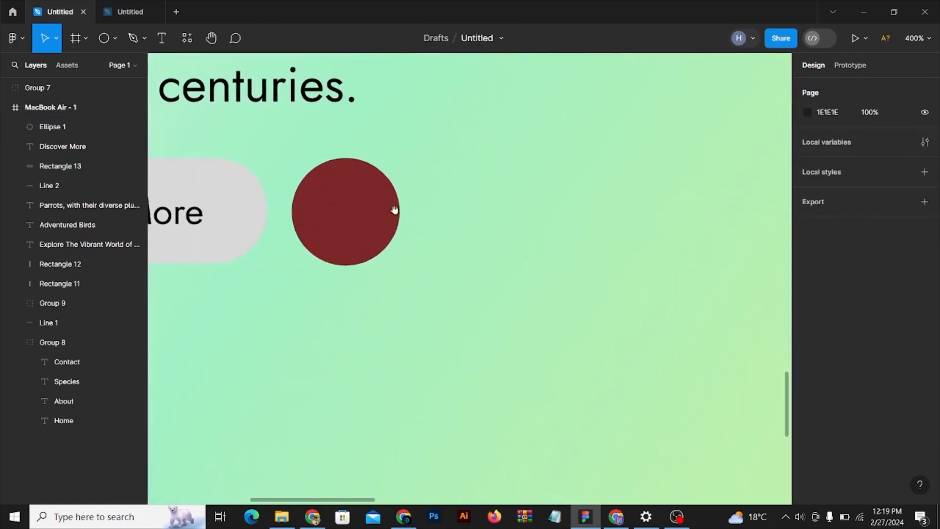
Step: Draw a closed right-pointing triangle beside the red circle with the Pen tool and round its corners to radius 2
{"action": "left_click", "coordinate": [133, 37]}
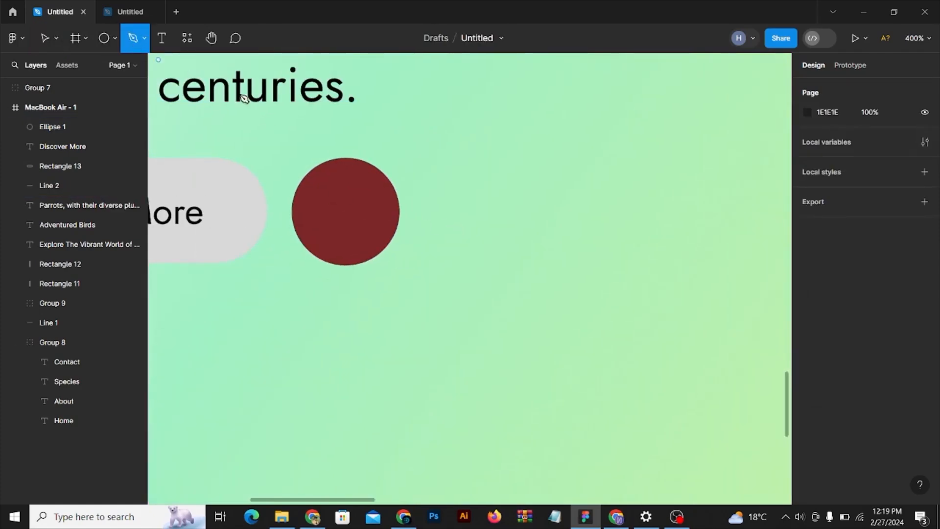
{"action": "left_click", "coordinate": [443, 208]}
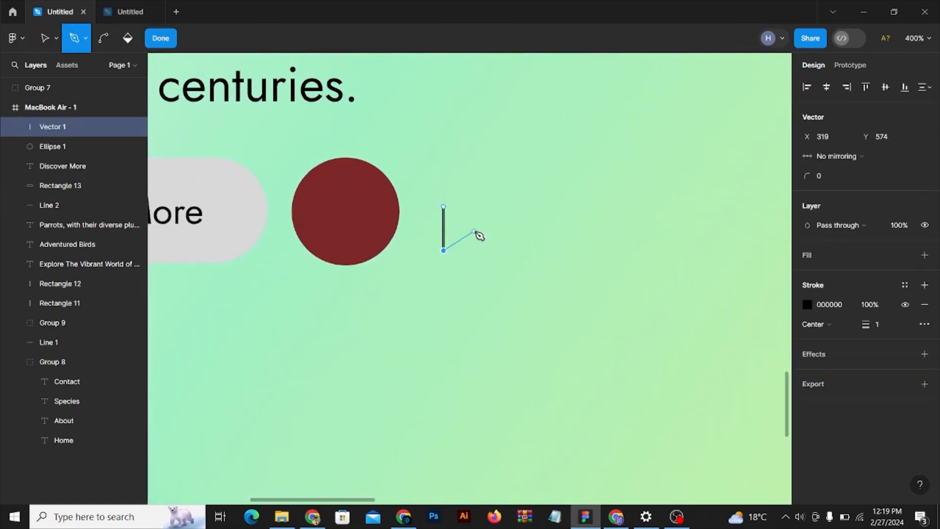
{"action": "left_click", "coordinate": [443, 208]}
{"action": "scroll", "coordinate": [467, 216], "scroll_direction": "up", "scroll_amount": 2}
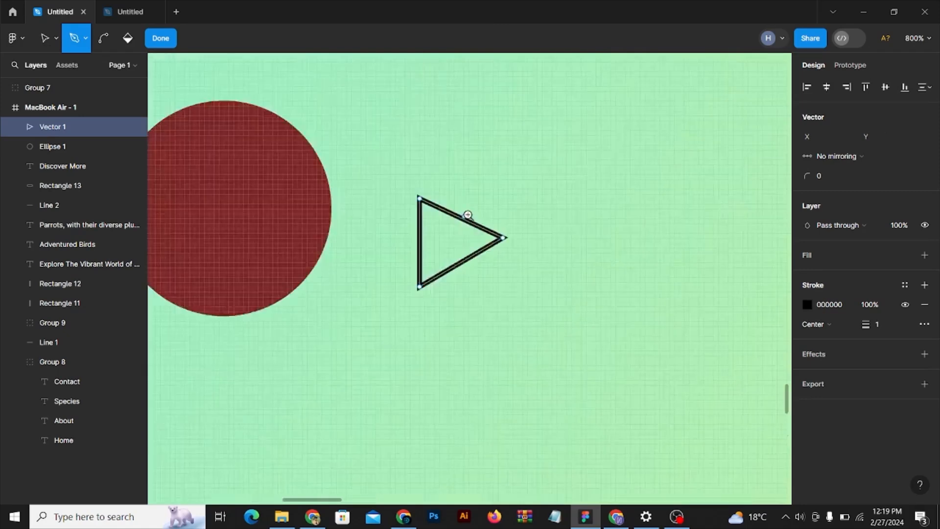
{"action": "left_click_drag", "start_coordinate": [808, 176], "coordinate": [812, 178]}
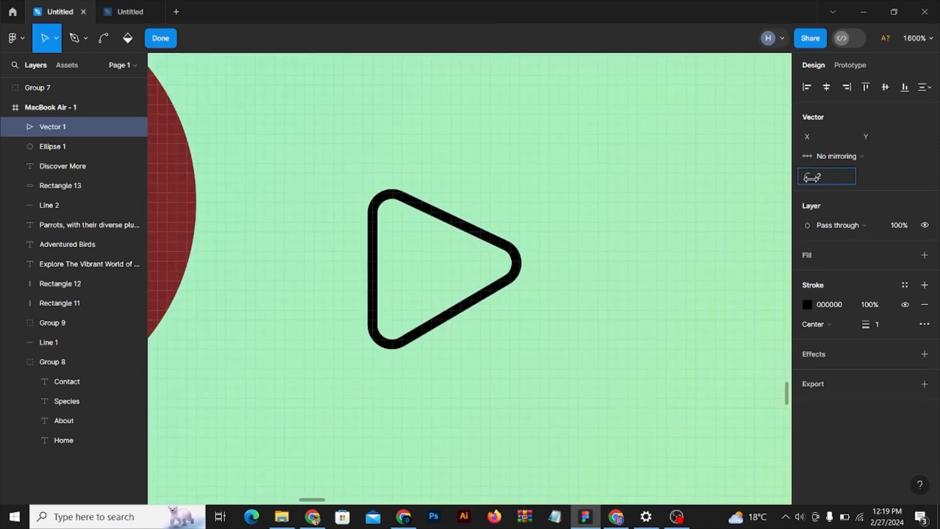
Step: Remove the triangle's stroke and give it a white FFFFFF fill
{"action": "left_click", "coordinate": [925, 304]}
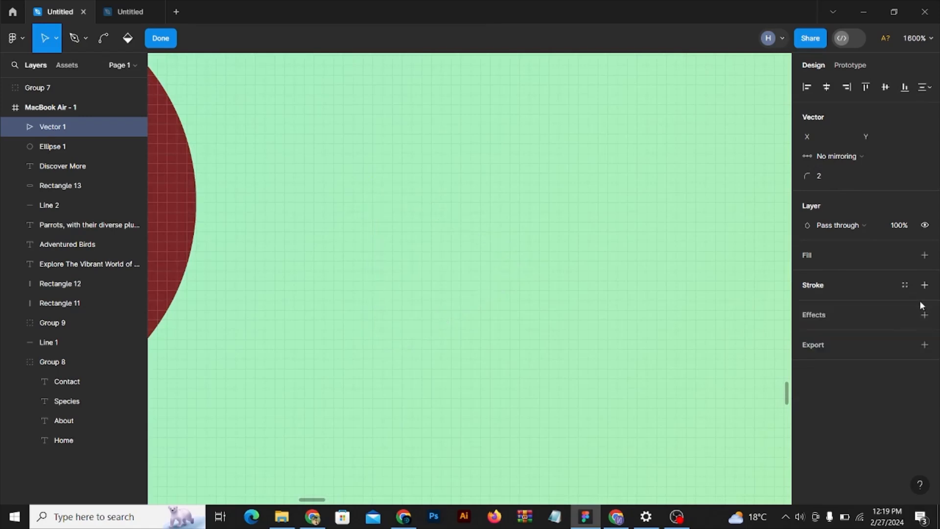
{"action": "left_click", "coordinate": [924, 255]}
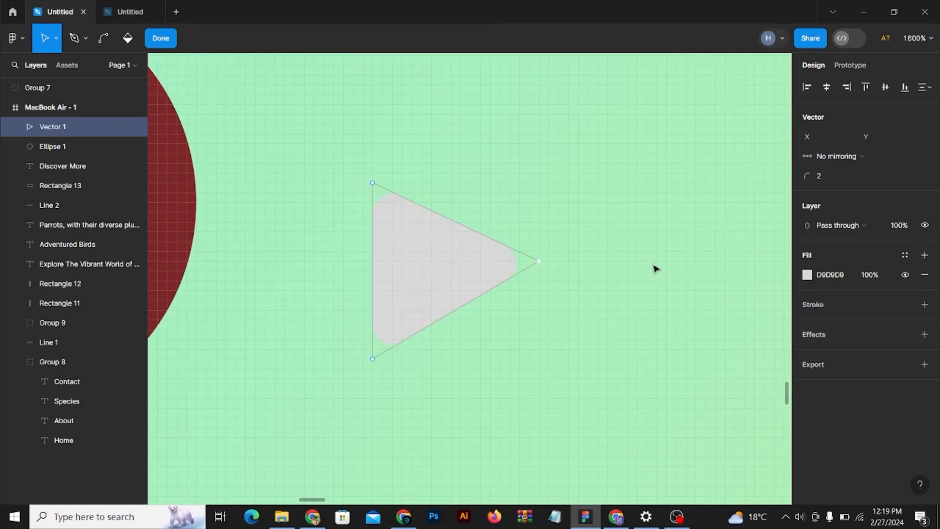
{"action": "left_click", "coordinate": [811, 275]}
{"action": "left_click_drag", "start_coordinate": [730, 256], "coordinate": [542, 130]}
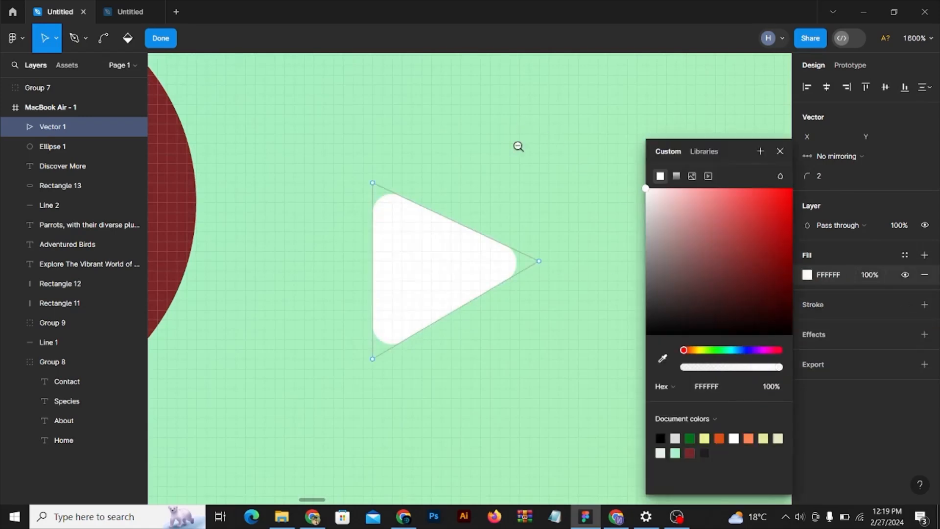
{"action": "scroll", "coordinate": [583, 211], "scroll_direction": "down", "scroll_amount": 4}
{"action": "key", "text": "Escape"}
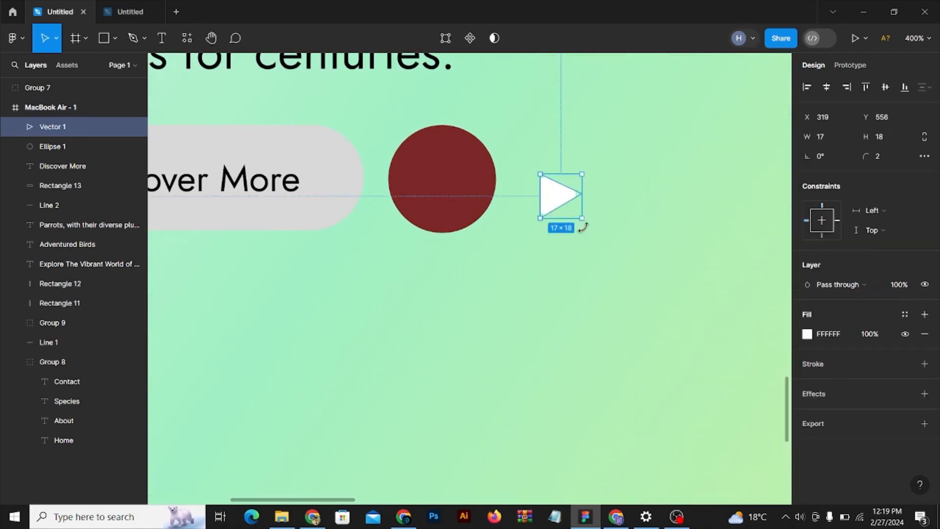
{"action": "left_click", "coordinate": [621, 231]}
Step: Move the white triangle onto the middle of the dark red circle to form a play icon
{"action": "left_click_drag", "start_coordinate": [558, 196], "coordinate": [446, 184]}
{"action": "scroll", "coordinate": [453, 182], "scroll_direction": "up", "scroll_amount": 3}
{"action": "scroll", "coordinate": [451, 181], "scroll_direction": "up", "scroll_amount": 2}
{"action": "scroll", "coordinate": [446, 183], "scroll_direction": "down", "scroll_amount": 2}
{"action": "left_click_drag", "start_coordinate": [446, 179], "coordinate": [448, 216]}
{"action": "scroll", "coordinate": [446, 216], "scroll_direction": "up", "scroll_amount": 2}
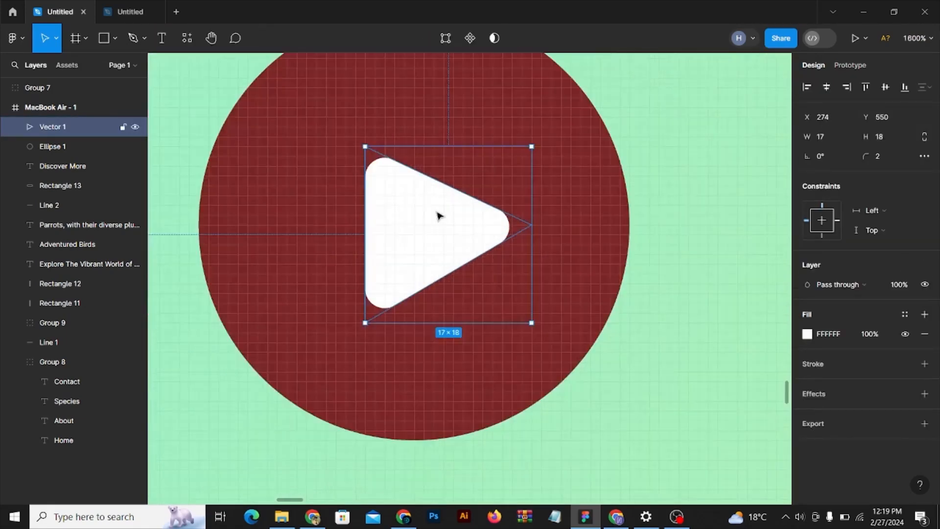
{"action": "scroll", "coordinate": [470, 215], "scroll_direction": "down", "scroll_amount": 2}
{"action": "left_click", "coordinate": [512, 234]}
{"action": "scroll", "coordinate": [539, 221], "scroll_direction": "down", "scroll_amount": 2}
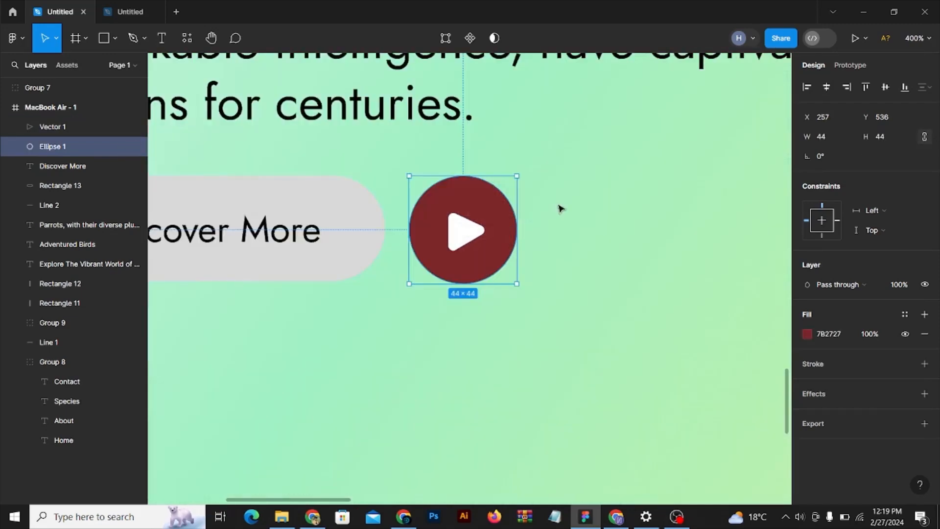
Step: Align the triangle and the red circle to each other's horizontal and vertical centres
{"action": "left_click_drag", "start_coordinate": [556, 193], "coordinate": [454, 245]}
{"action": "scroll", "coordinate": [459, 222], "scroll_direction": "up", "scroll_amount": 2}
{"action": "left_click", "coordinate": [829, 90]}
{"action": "left_click", "coordinate": [884, 89]}
{"action": "left_click", "coordinate": [663, 177]}
Step: Shift the white triangle slightly right within the circle, to X 273, Y 549
{"action": "scroll", "coordinate": [587, 206], "scroll_direction": "left", "scroll_amount": 2}
{"action": "scroll", "coordinate": [560, 214], "scroll_direction": "up", "scroll_amount": 2}
{"action": "left_click", "coordinate": [491, 202]}
{"action": "mouse_move", "coordinate": [491, 202]}
{"action": "left_mouse_down"}
{"action": "mouse_move", "coordinate": [520, 200]}
{"action": "mouse_move", "coordinate": [502, 198]}
{"action": "left_mouse_up"}
{"action": "scroll", "coordinate": [538, 197], "scroll_direction": "down", "scroll_amount": 2}
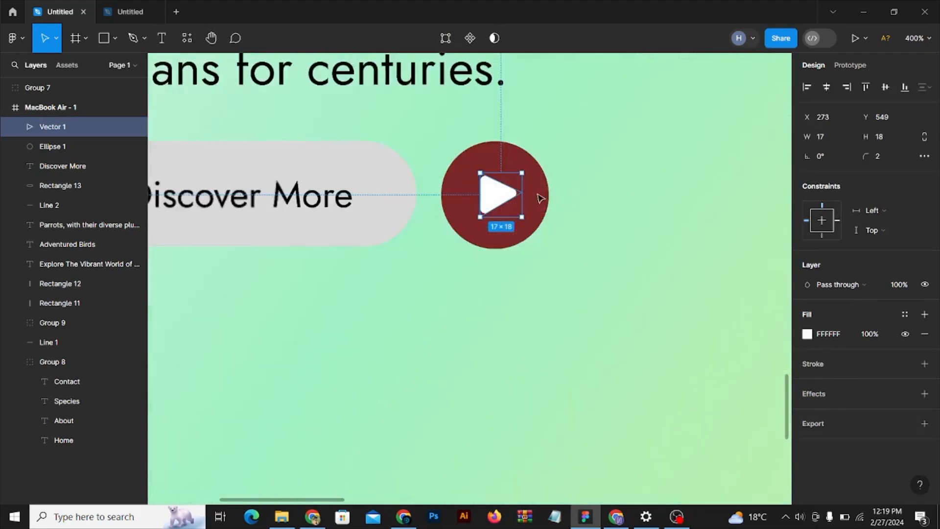
Step: Duplicate the Discover More text to the right of the play icon, at X 311, Y 548, and open the copy for editing
{"action": "left_click_drag", "start_coordinate": [559, 192], "coordinate": [520, 200]}
{"action": "scroll", "coordinate": [519, 199], "scroll_direction": "down", "scroll_amount": 1}
{"action": "left_click", "coordinate": [519, 199]}
{"action": "left_click_drag", "start_coordinate": [391, 197], "coordinate": [567, 203]}
{"action": "scroll", "coordinate": [576, 198], "scroll_direction": "up", "scroll_amount": 1}
{"action": "double_click", "coordinate": [565, 203]}
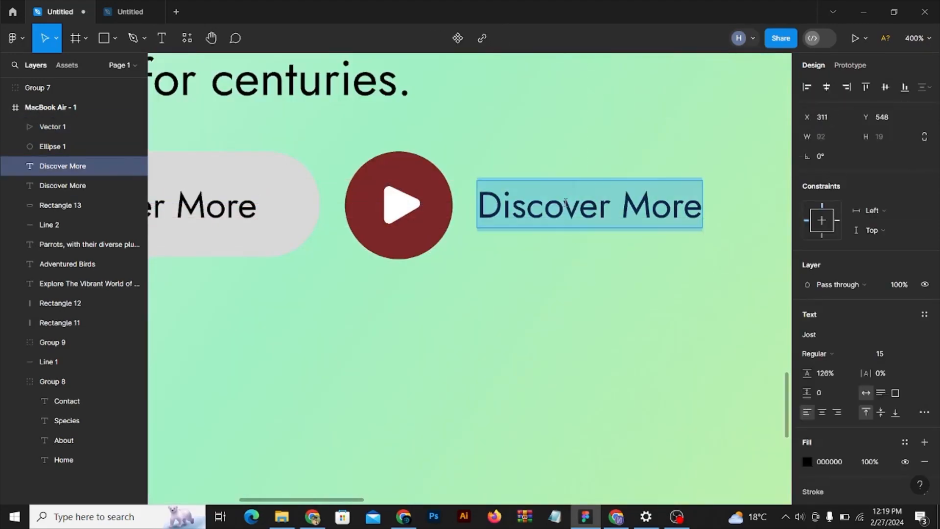
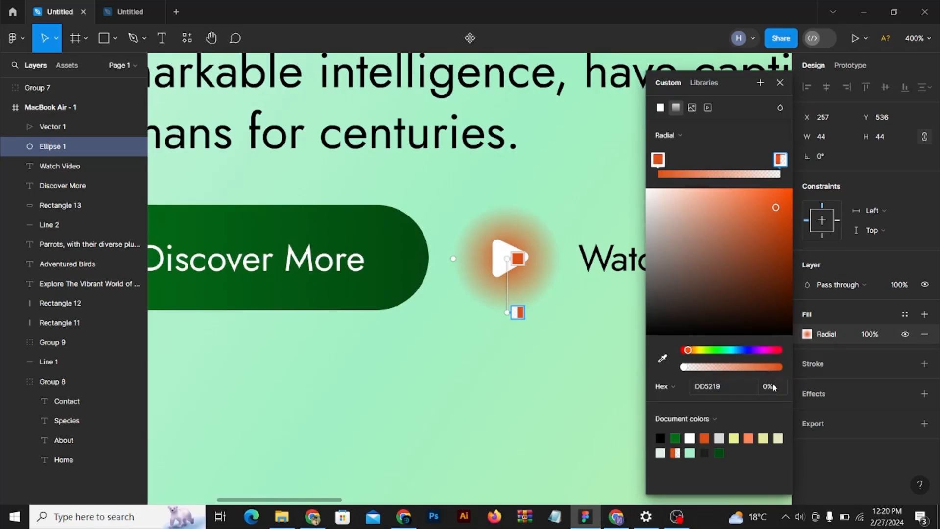
Step: Set the outer stop of the play circle's radial gradient to 100% opacity and the darker orange BB3802
{"action": "type", "text": "100"}
{"action": "key", "text": "Return"}
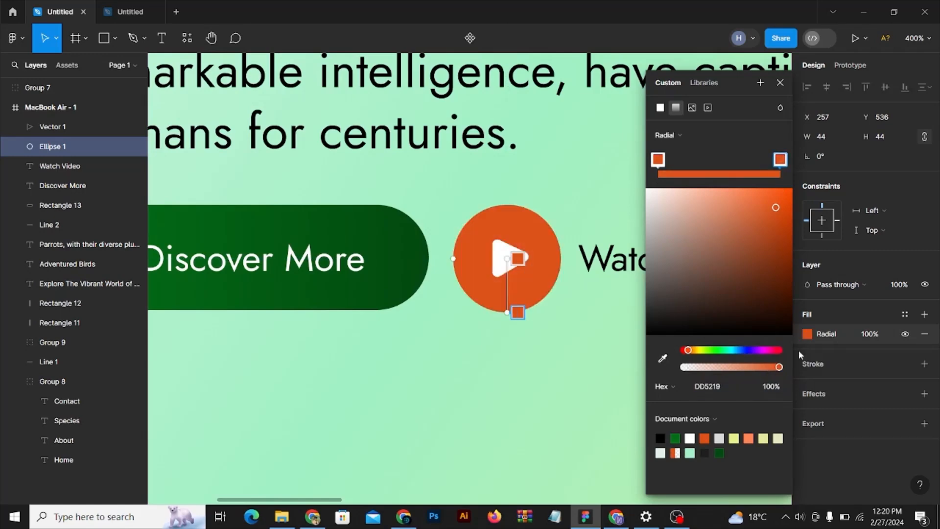
{"action": "left_click_drag", "start_coordinate": [776, 219], "coordinate": [791, 231]}
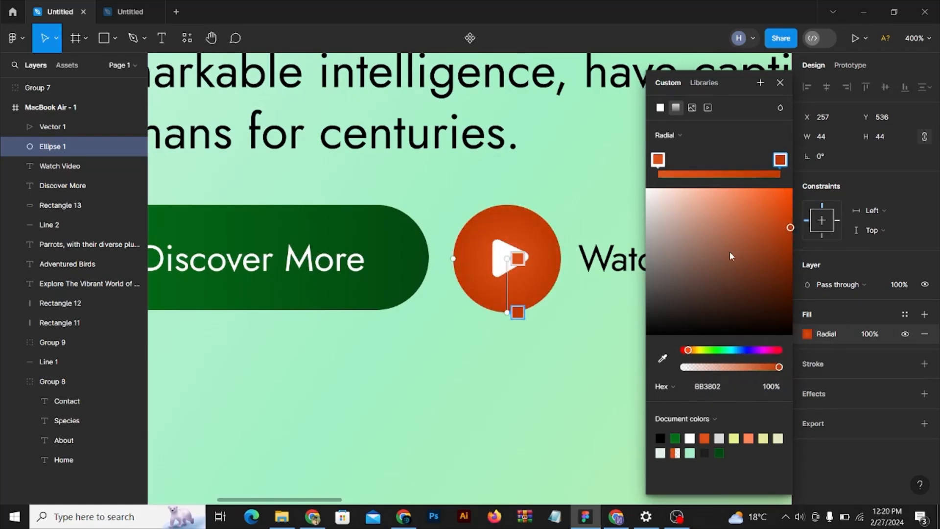
{"action": "left_click", "coordinate": [609, 324]}
{"action": "left_click", "coordinate": [597, 335]}
Step: Move both grey margin rectangles out of the MacBook Air frame, one to each side
{"action": "scroll", "coordinate": [608, 297], "scroll_direction": "down", "scroll_amount": 2}
{"action": "left_click_drag", "start_coordinate": [620, 310], "coordinate": [562, 307]}
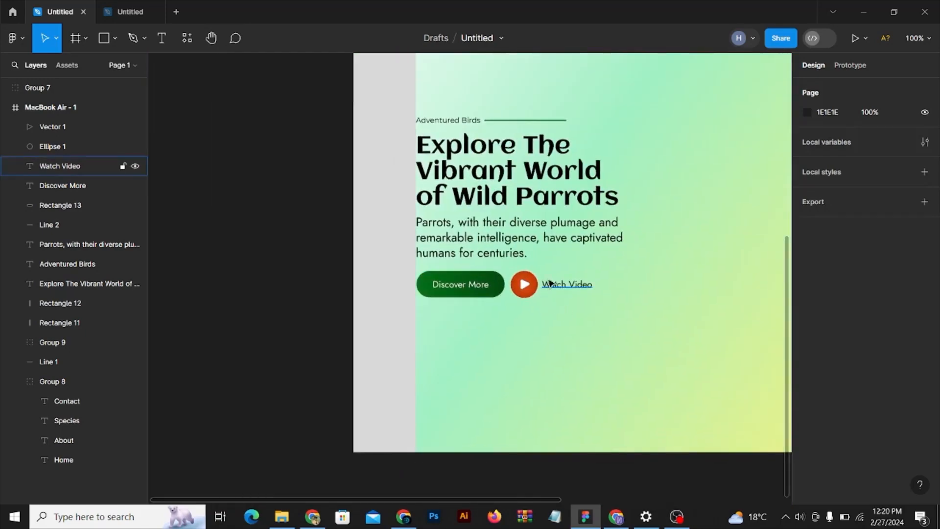
{"action": "scroll", "coordinate": [558, 294], "scroll_direction": "down", "scroll_amount": 2}
{"action": "left_click_drag", "start_coordinate": [562, 262], "coordinate": [464, 267]}
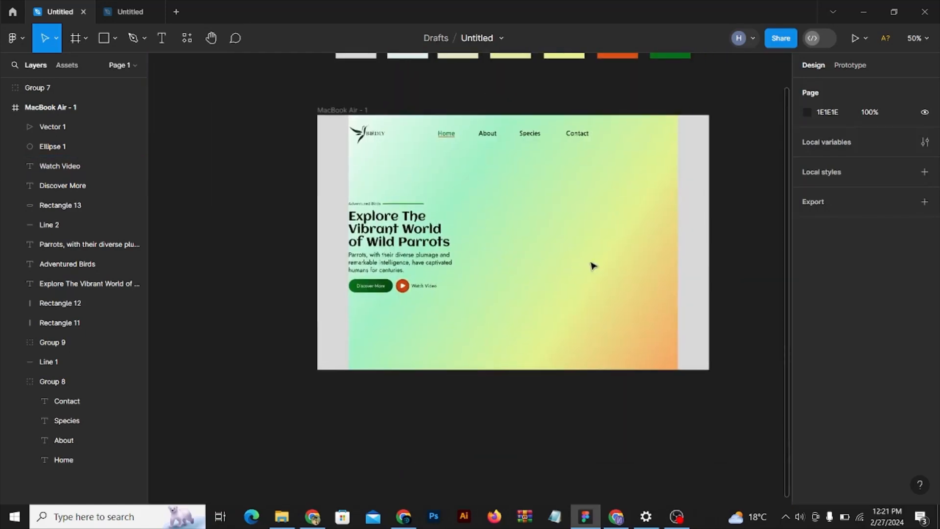
{"action": "left_click", "coordinate": [325, 241]}
{"action": "left_click_drag", "start_coordinate": [325, 225], "coordinate": [184, 223]}
{"action": "left_click_drag", "start_coordinate": [702, 225], "coordinate": [801, 222]}
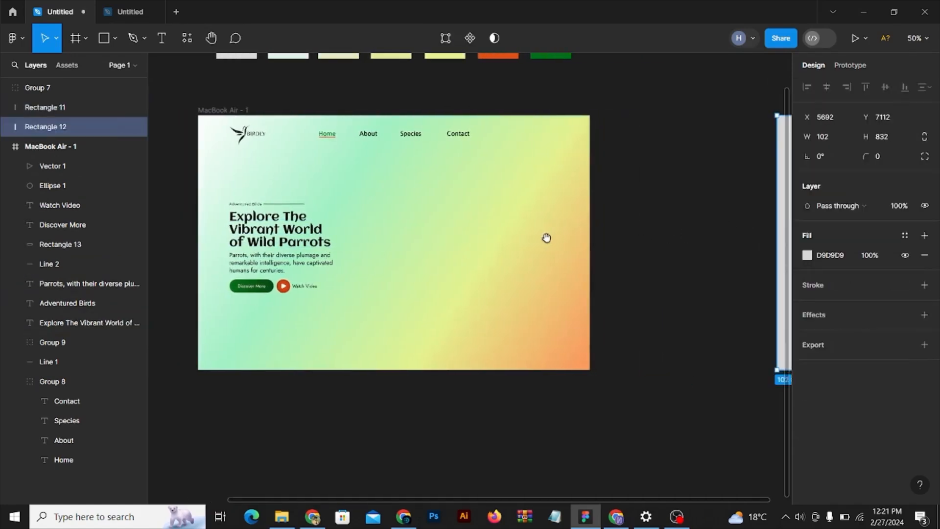
Step: Move the whole hero text block, with its button and video link, slightly up in the frame
{"action": "left_click_drag", "start_coordinate": [540, 238], "coordinate": [646, 209]}
{"action": "left_click_drag", "start_coordinate": [461, 164], "coordinate": [307, 290]}
{"action": "scroll", "coordinate": [361, 203], "scroll_direction": "up", "scroll_amount": 2}
{"action": "left_click_drag", "start_coordinate": [409, 187], "coordinate": [379, 179]}
{"action": "scroll", "coordinate": [389, 187], "scroll_direction": "down", "scroll_amount": 2}
{"action": "left_click", "coordinate": [474, 205]}
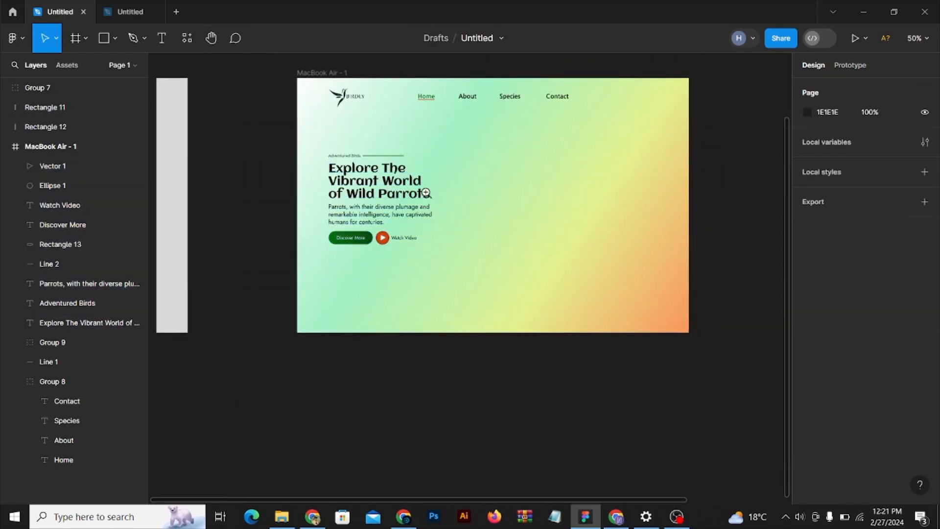
{"action": "left_click_drag", "start_coordinate": [525, 195], "coordinate": [487, 197]}
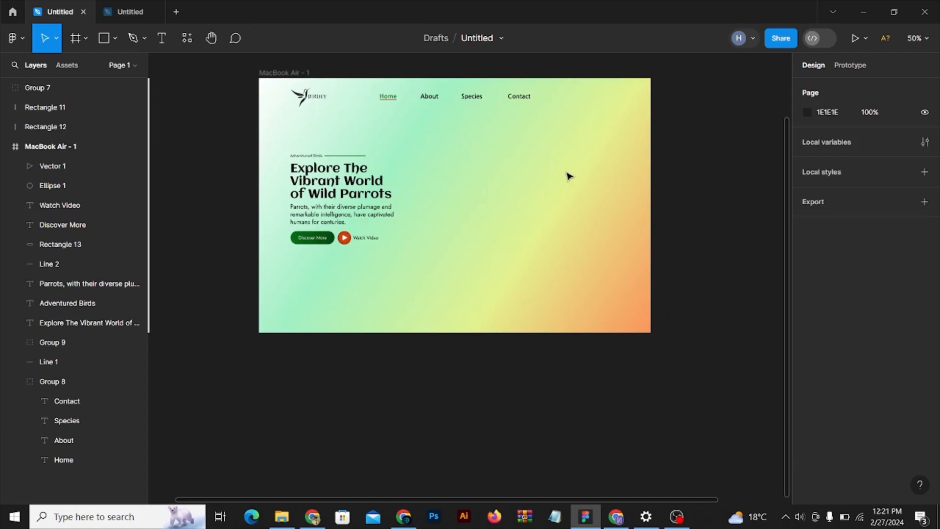
Step: Undo the latest changes to the hero block and redo the move to compare its positions
{"action": "scroll", "coordinate": [606, 122], "scroll_direction": "up", "scroll_amount": 1}
{"action": "left_click_drag", "start_coordinate": [607, 122], "coordinate": [620, 156]}
{"action": "scroll", "coordinate": [484, 182], "scroll_direction": "down", "scroll_amount": 1}
{"action": "key", "text": "ctrl+z"}
{"action": "key", "text": "ctrl+z"}
{"action": "key", "text": "ctrl+shift+z"}
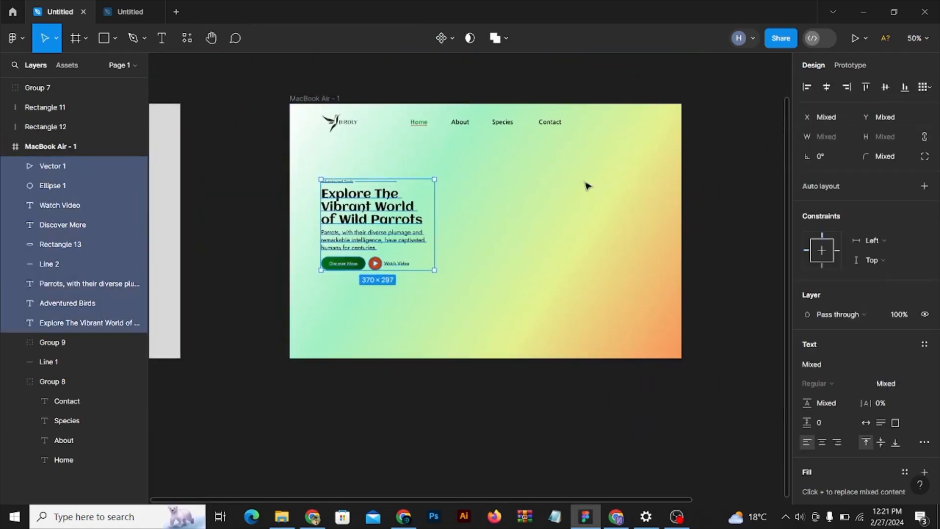
Step: Move the grey margin rectangle back against the frame's right edge, at X 1178, Y 0
{"action": "left_click", "coordinate": [490, 387]}
{"action": "scroll", "coordinate": [530, 298], "scroll_direction": "right", "scroll_amount": 3}
{"action": "left_click_drag", "start_coordinate": [736, 212], "coordinate": [516, 210]}
{"action": "left_click_drag", "start_coordinate": [426, 205], "coordinate": [551, 202]}
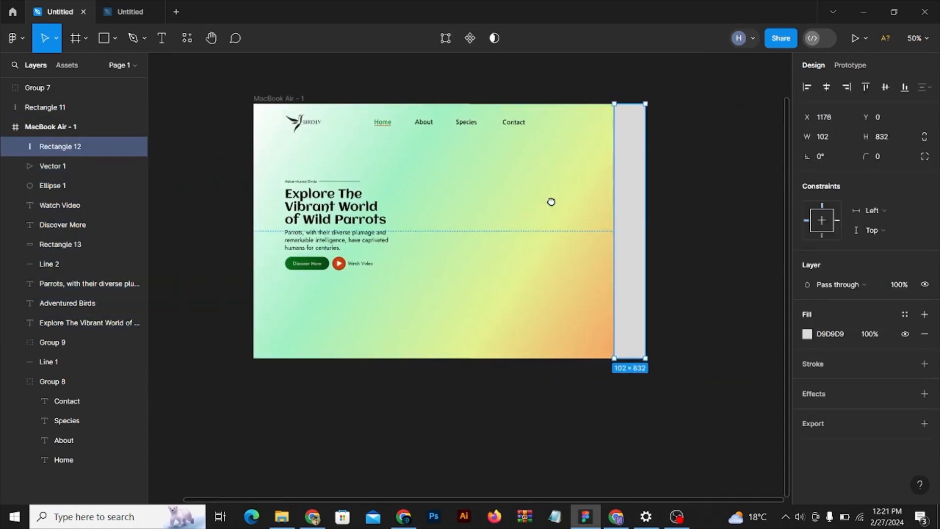
Step: Duplicate the green Discover More button into the navigation row, flush with the grey margin at X 1034, Y 39
{"action": "left_click", "coordinate": [423, 383]}
{"action": "left_click_drag", "start_coordinate": [281, 276], "coordinate": [590, 134]}
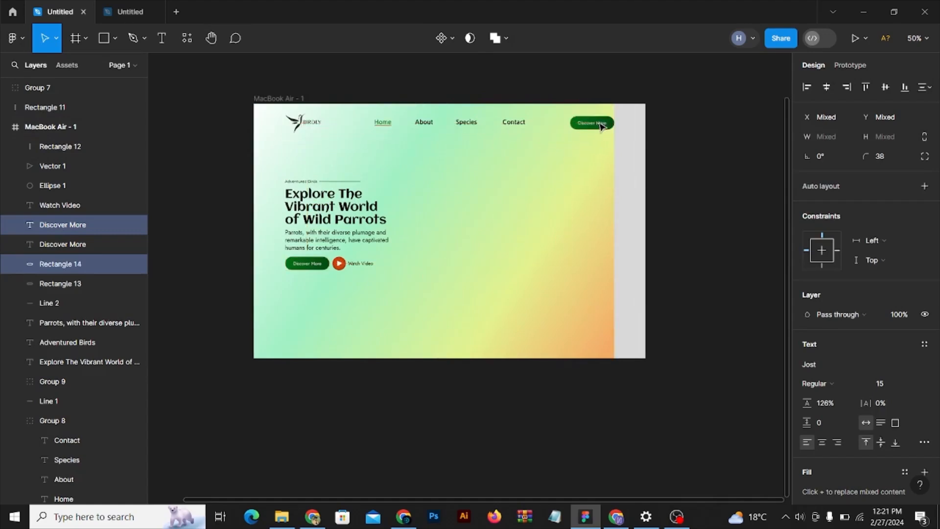
{"action": "scroll", "coordinate": [599, 123], "scroll_direction": "up", "scroll_amount": 3}
{"action": "scroll", "coordinate": [600, 124], "scroll_direction": "up", "scroll_amount": 3}
{"action": "left_click", "coordinate": [597, 163]}
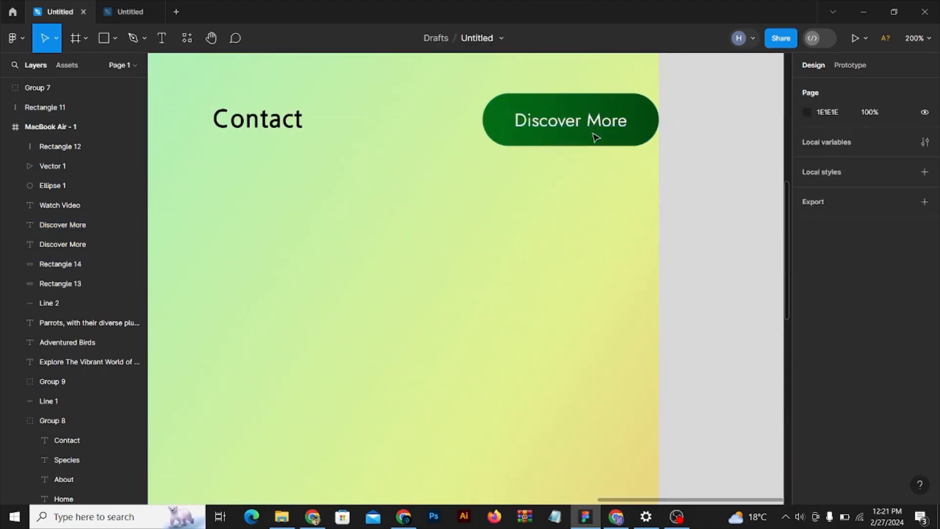
Step: Change the duplicated navigation button's label to Sign In
{"action": "double_click", "coordinate": [593, 123]}
{"action": "type", "text": "Sign"}
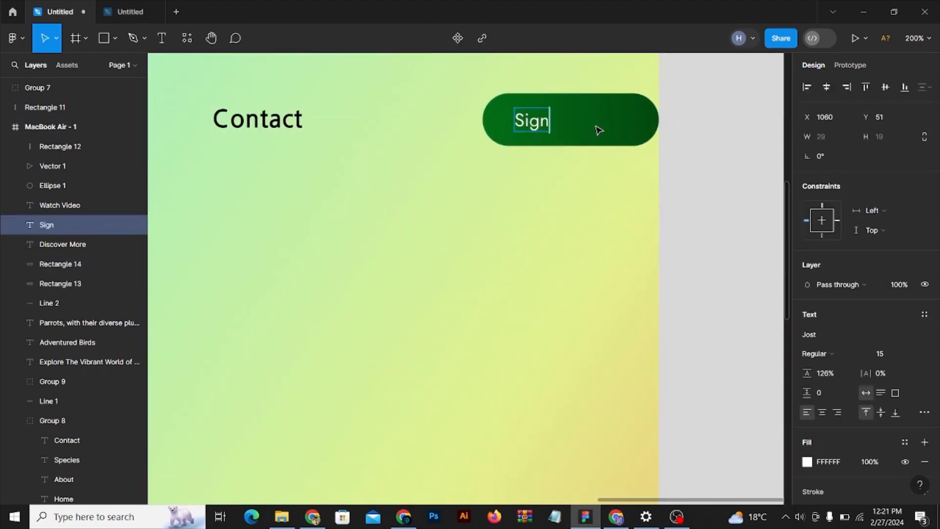
{"action": "key", "text": "Escape"}
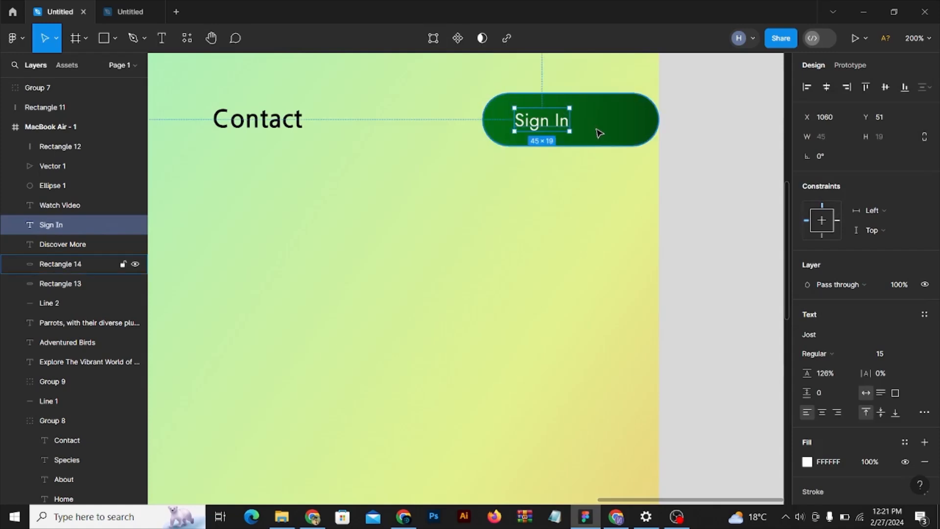
Step: Draw a horizontal white arrow about 30 px long after the Sign In label and set its stroke weight to 1
{"action": "left_click", "coordinate": [649, 115]}
{"action": "scroll", "coordinate": [647, 117], "scroll_direction": "up", "scroll_amount": 3}
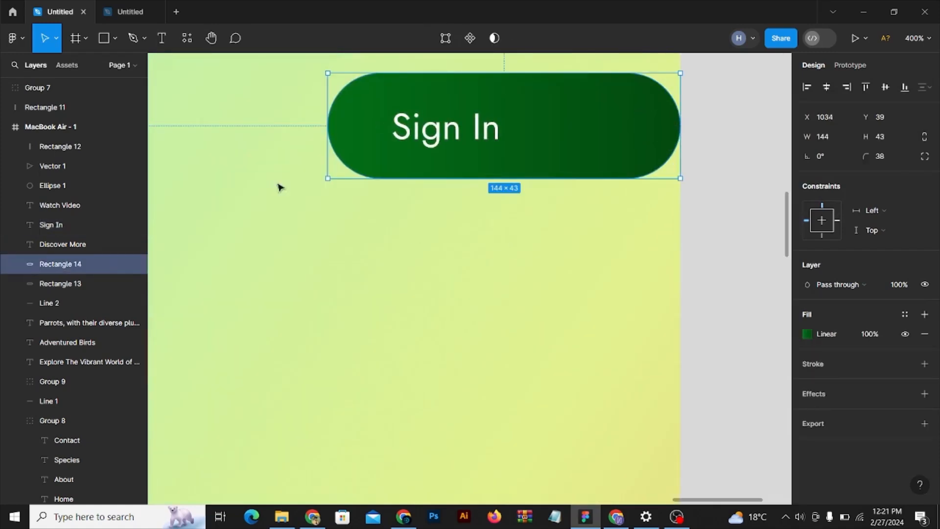
{"action": "left_click", "coordinate": [119, 39]}
{"action": "left_click", "coordinate": [108, 97]}
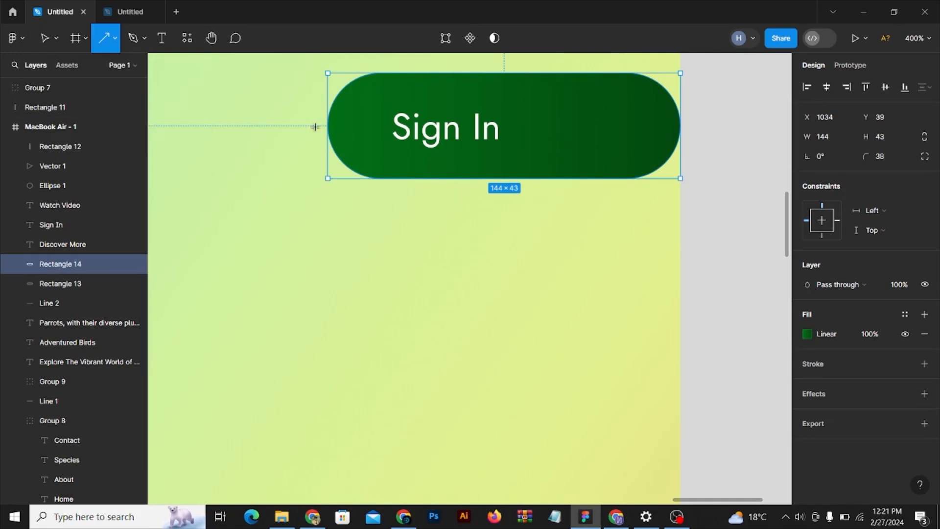
{"action": "left_click_drag", "start_coordinate": [515, 129], "coordinate": [590, 130]}
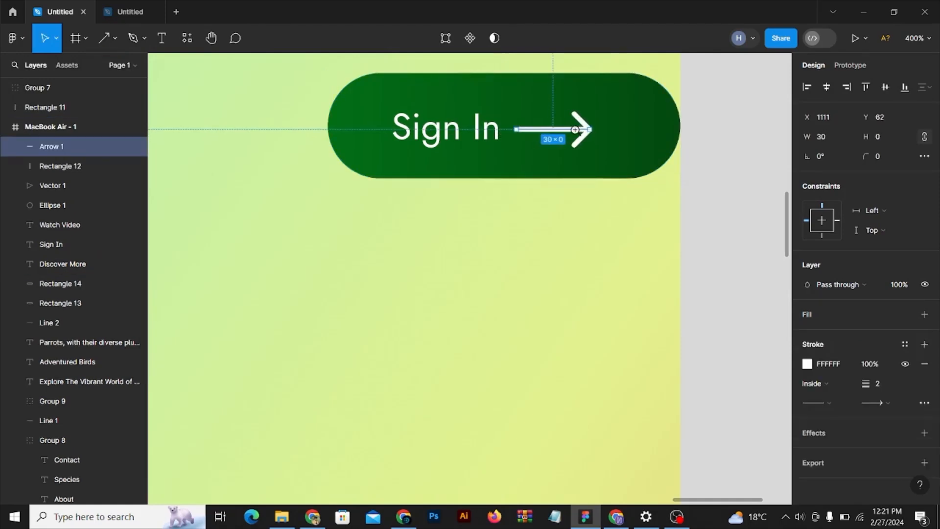
{"action": "left_click", "coordinate": [869, 385]}
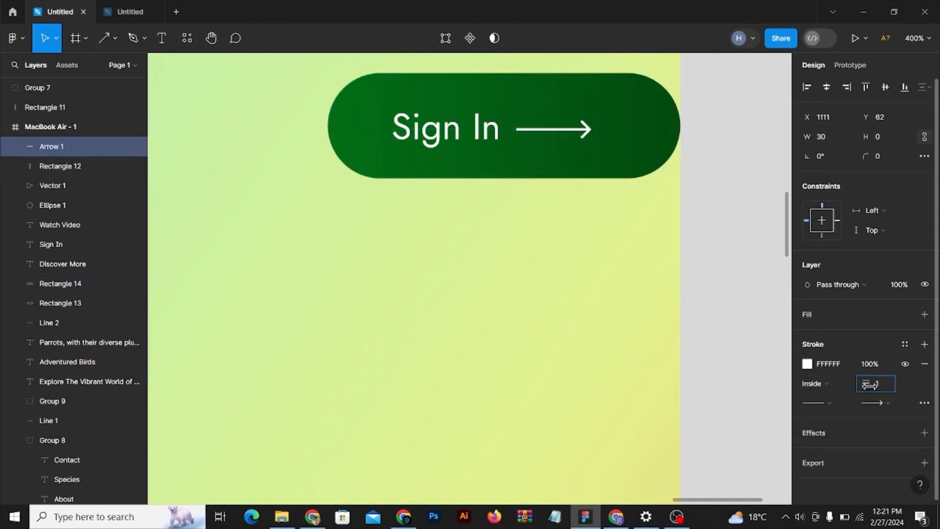
Step: Shorten the arrow to about 20 px and narrow the green Sign In button to about 121 px
{"action": "scroll", "coordinate": [549, 130], "scroll_direction": "up", "scroll_amount": 4}
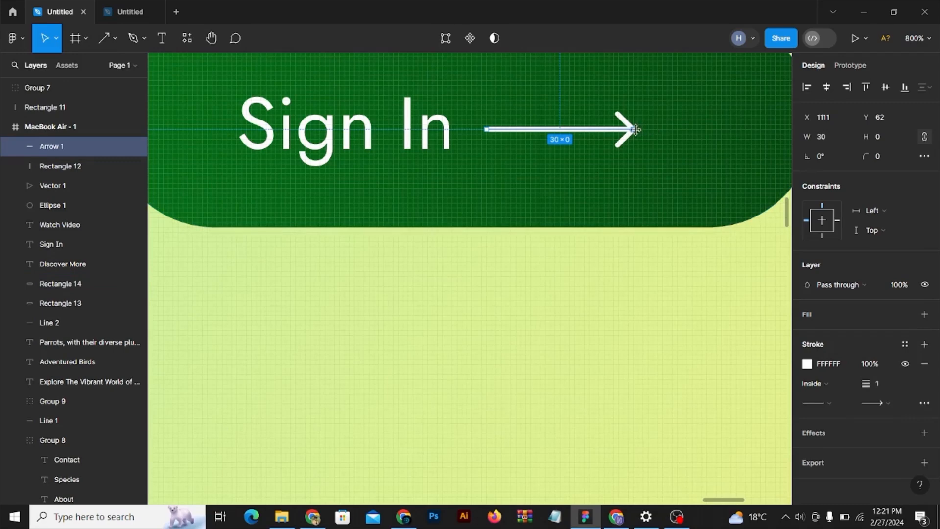
{"action": "left_click_drag", "start_coordinate": [636, 130], "coordinate": [585, 129]}
{"action": "scroll", "coordinate": [585, 129], "scroll_direction": "down", "scroll_amount": 4}
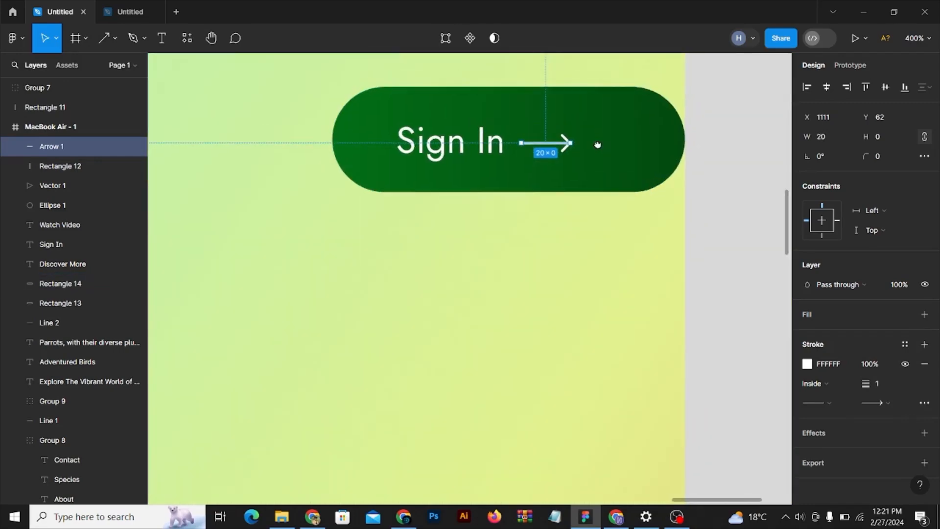
{"action": "left_click", "coordinate": [682, 144]}
{"action": "left_click_drag", "start_coordinate": [673, 140], "coordinate": [630, 140]}
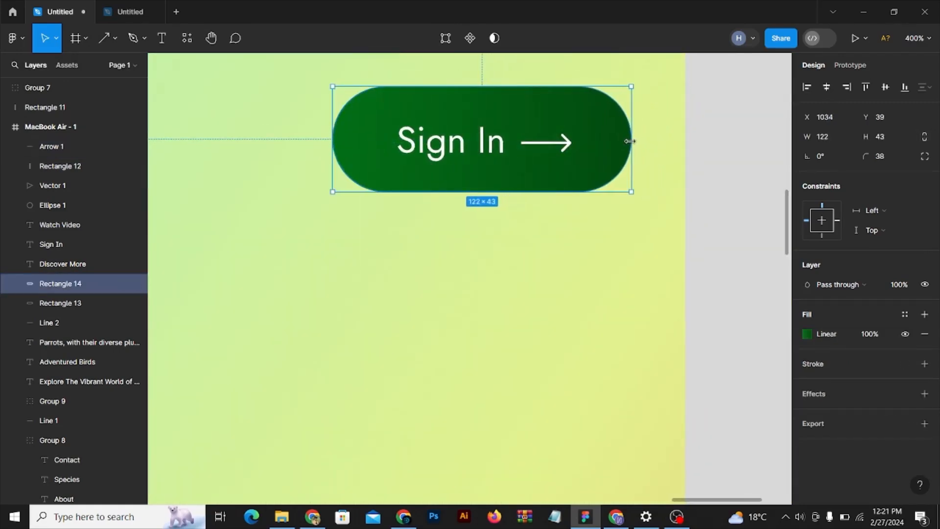
Step: Group the Sign In label with the arrow, and select the group together with the button shape
{"action": "left_click", "coordinate": [543, 148]}
{"action": "left_click", "coordinate": [491, 143], "text": "shift"}
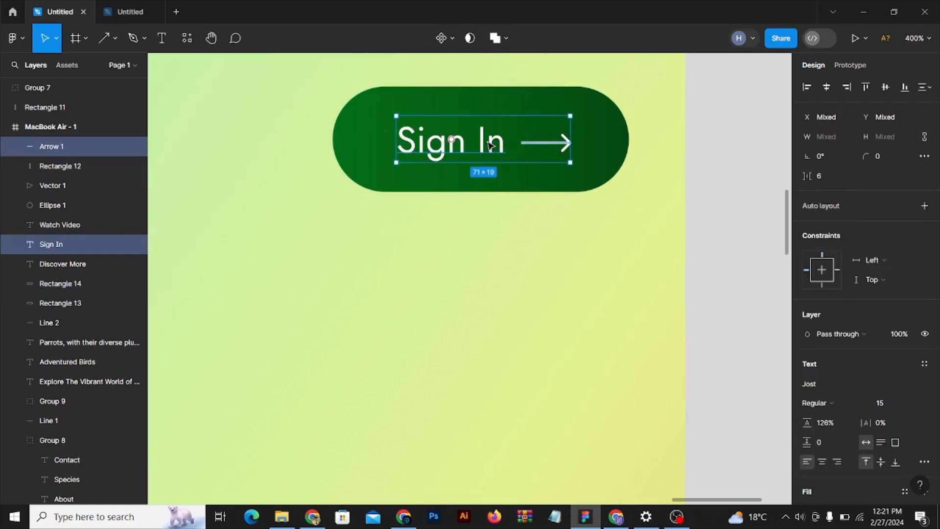
{"action": "key", "text": "ctrl+g"}
{"action": "left_click_drag", "start_coordinate": [432, 242], "coordinate": [550, 130]}
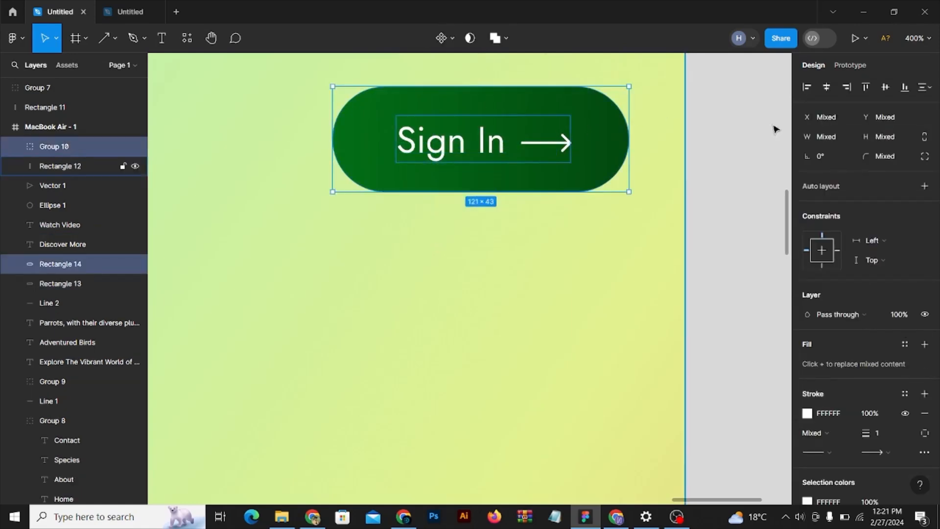
Step: Remove the space from the button label so that it reads SignIn
{"action": "double_click", "coordinate": [484, 139]}
{"action": "double_click", "coordinate": [483, 140]}
{"action": "left_click", "coordinate": [478, 141]}
{"action": "key", "text": "BackSpace"}
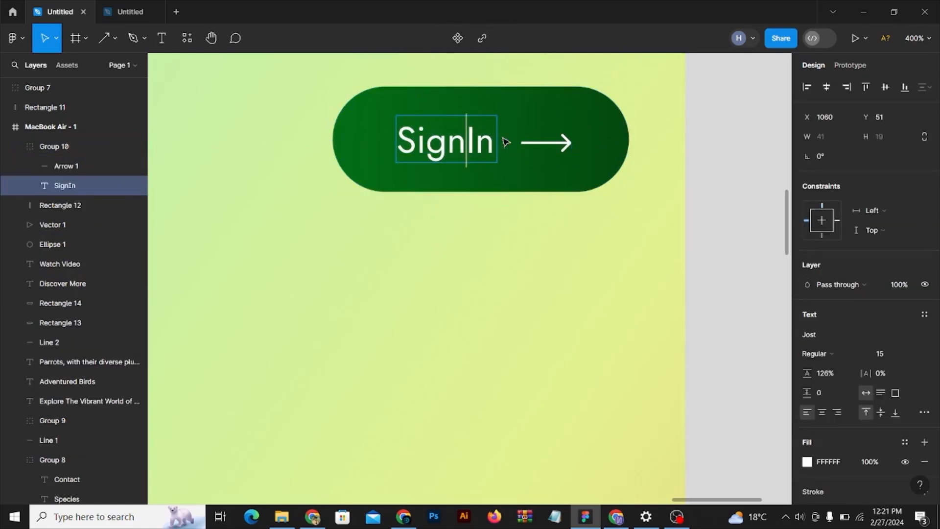
{"action": "type", "text": "`"}
{"action": "key", "text": "BackSpace"}
{"action": "key", "text": "Escape"}
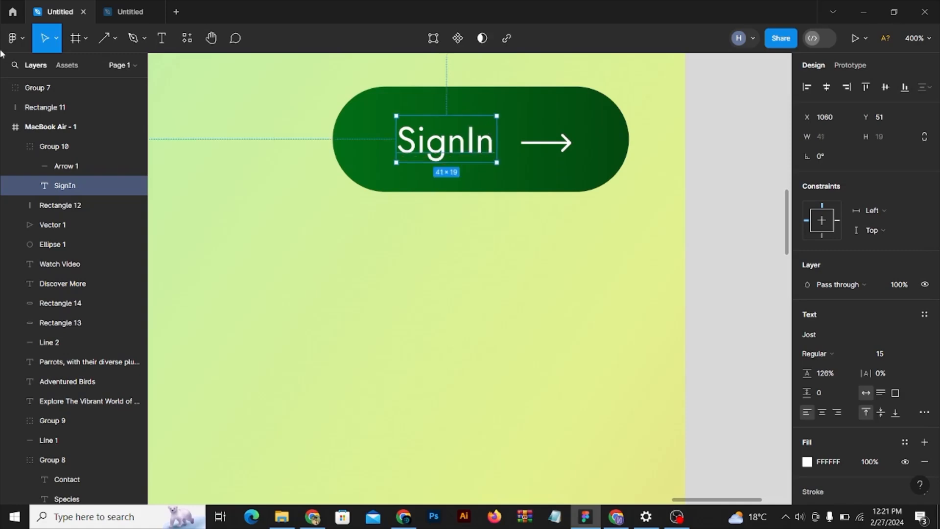
Step: Shorten the arrow to about 15 px and move it close to the label, at X 1105, Y 62
{"action": "left_click", "coordinate": [480, 250]}
{"action": "left_click", "coordinate": [482, 245], "text": "alt"}
{"action": "left_click_drag", "start_coordinate": [497, 226], "coordinate": [485, 266]}
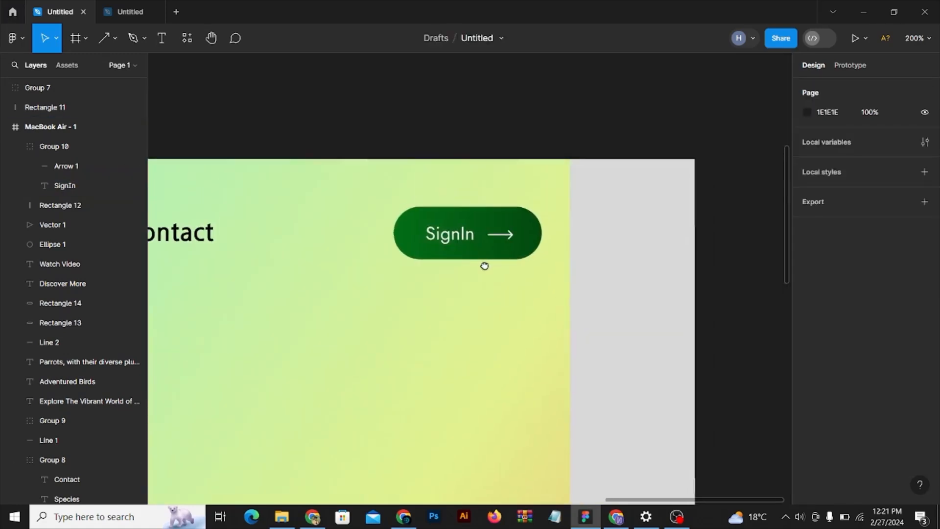
{"action": "left_click", "coordinate": [464, 237]}
{"action": "left_click", "coordinate": [524, 235]}
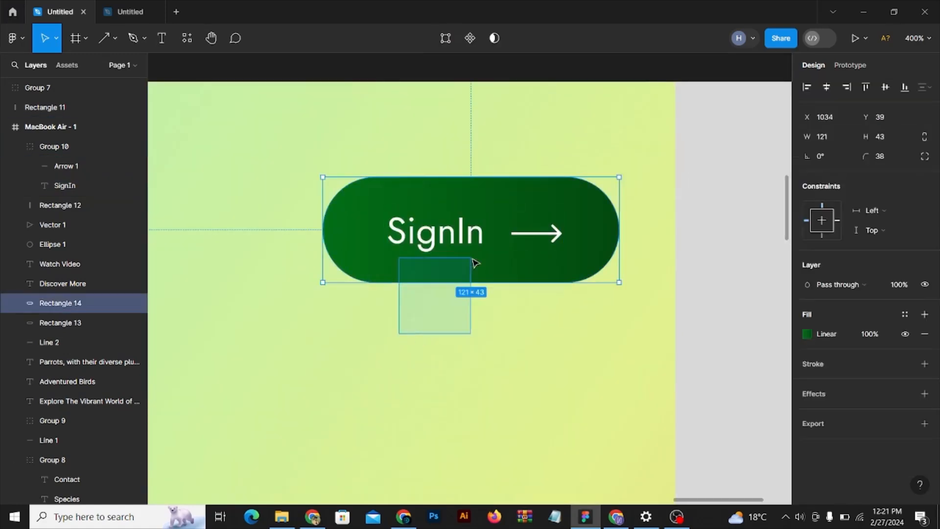
{"action": "left_click", "coordinate": [575, 328]}
{"action": "scroll", "coordinate": [546, 240], "scroll_direction": "up", "scroll_amount": 1}
{"action": "left_click_drag", "start_coordinate": [547, 234], "coordinate": [521, 226]}
{"action": "scroll", "coordinate": [519, 227], "scroll_direction": "down", "scroll_amount": 2}
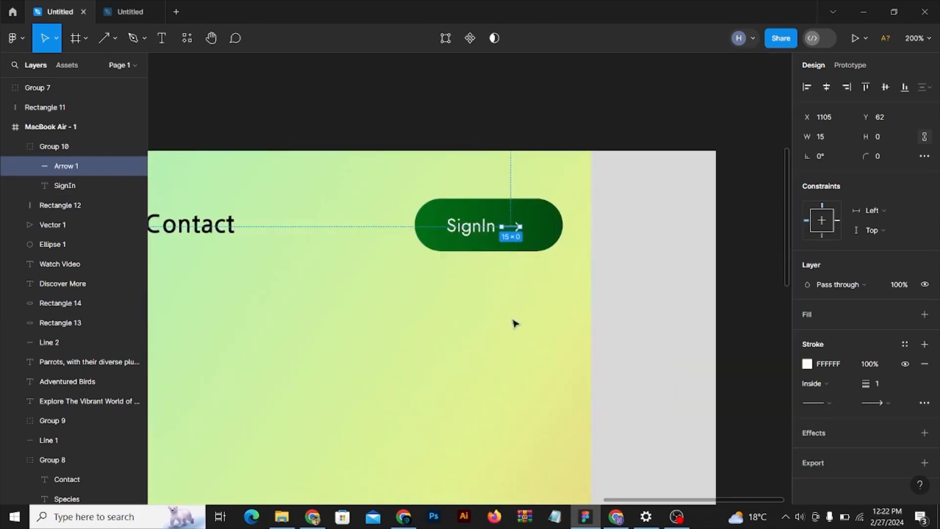
Step: Narrow the green button to about 97 px and centre it horizontally with the label and arrow group
{"action": "left_click", "coordinate": [513, 317]}
{"action": "scroll", "coordinate": [543, 233], "scroll_direction": "up", "scroll_amount": 1}
{"action": "left_click", "coordinate": [548, 230]}
{"action": "left_click_drag", "start_coordinate": [580, 221], "coordinate": [382, 285]}
{"action": "left_click", "coordinate": [827, 87]}
{"action": "scroll", "coordinate": [596, 145], "scroll_direction": "down", "scroll_amount": 2}
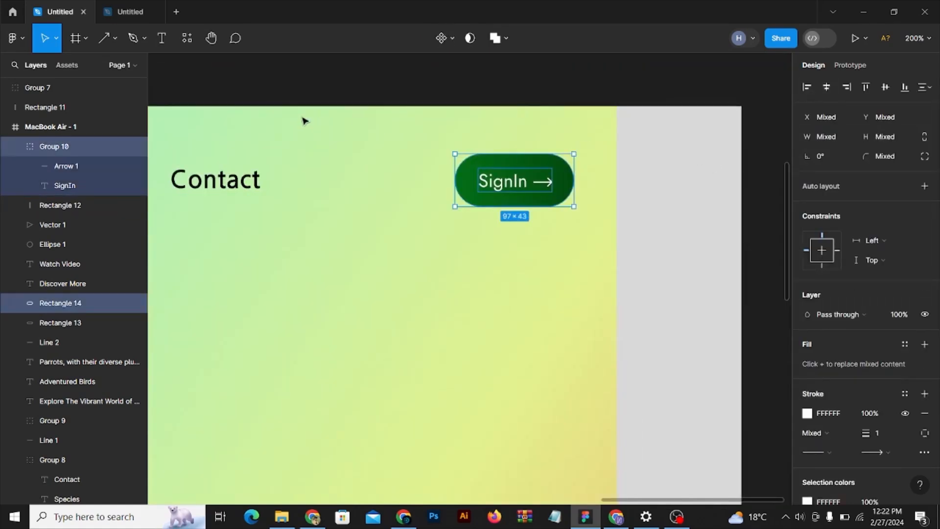
{"action": "scroll", "coordinate": [424, 158], "scroll_direction": "down", "scroll_amount": 1}
{"action": "left_click_drag", "start_coordinate": [478, 170], "coordinate": [529, 178]}
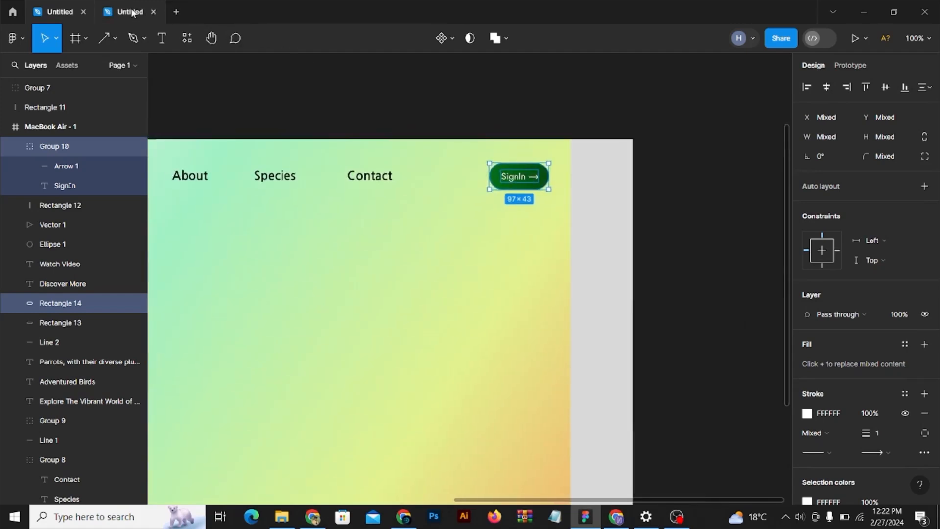
Step: Put the space back into the button label so that it reads Sign In
{"action": "scroll", "coordinate": [520, 164], "scroll_direction": "up", "scroll_amount": 1}
{"action": "scroll", "coordinate": [524, 188], "scroll_direction": "up", "scroll_amount": 2}
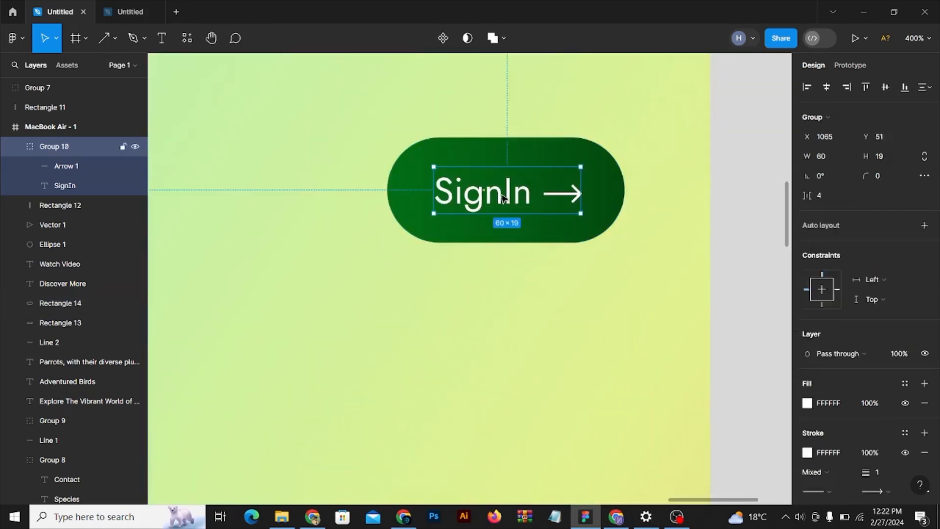
{"action": "double_click", "coordinate": [505, 197]}
{"action": "double_click", "coordinate": [504, 197]}
{"action": "key", "text": "Escape"}
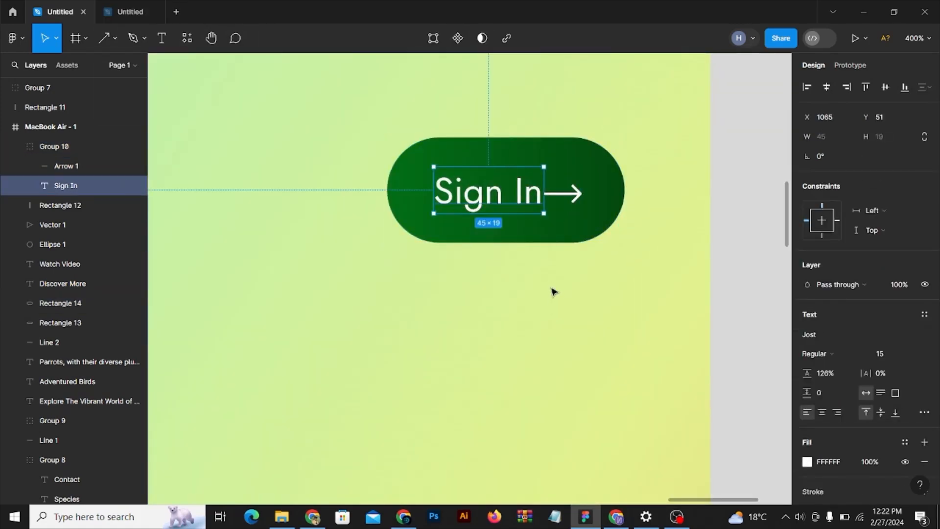
Step: Nudge the Sign In label four steps left, away from the arrow
{"action": "key", "text": "Left"}
{"action": "key", "text": "Left"}
{"action": "key", "text": "Left"}
{"action": "key", "text": "Left"}
{"action": "scroll", "coordinate": [485, 192], "scroll_direction": "down", "scroll_amount": 2}
{"action": "left_click", "coordinate": [509, 250]}
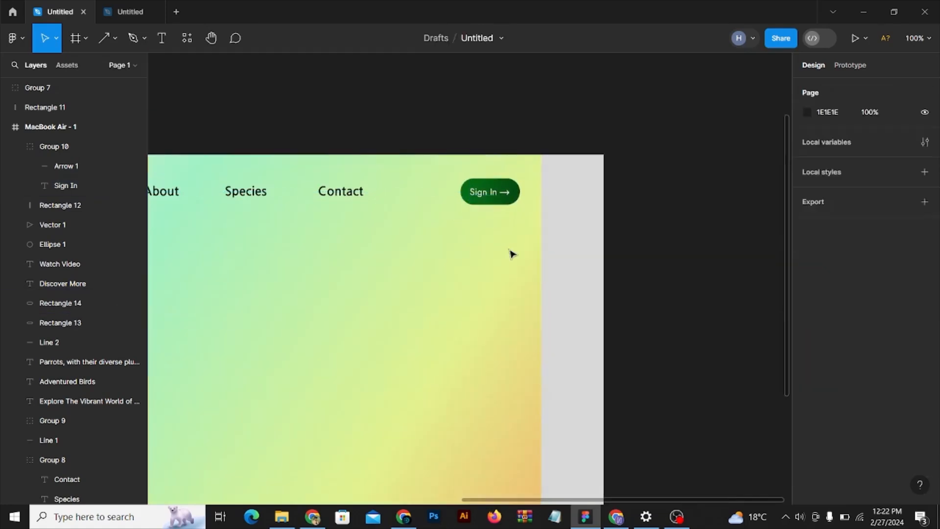
{"action": "left_click", "coordinate": [510, 246], "text": "ctrl+alt"}
{"action": "left_click_drag", "start_coordinate": [500, 243], "coordinate": [503, 231]}
{"action": "left_click", "coordinate": [502, 227], "text": "ctrl"}
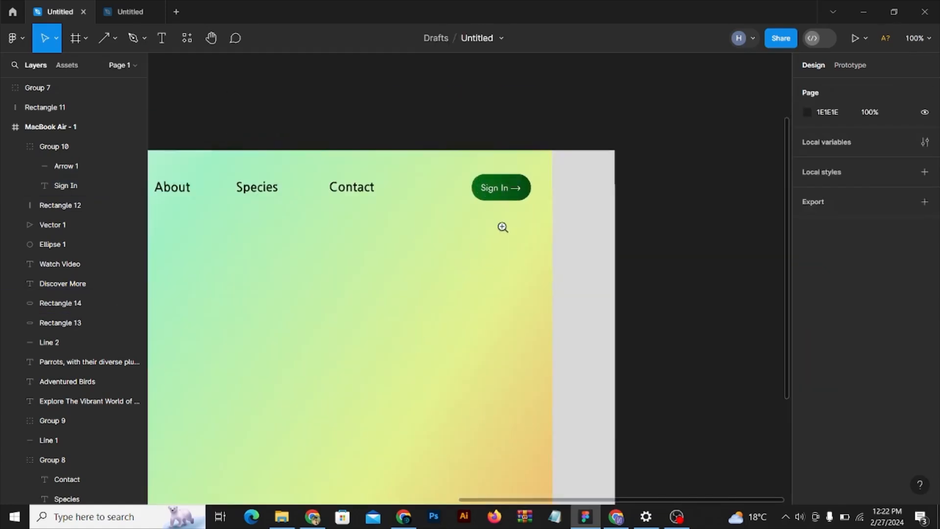
Step: Change the green button's label to Login and shift it closer to the arrow, at X 1069, Y 51
{"action": "left_click", "coordinate": [490, 188], "text": "ctrl"}
{"action": "left_click", "coordinate": [515, 193]}
{"action": "left_click", "coordinate": [516, 195]}
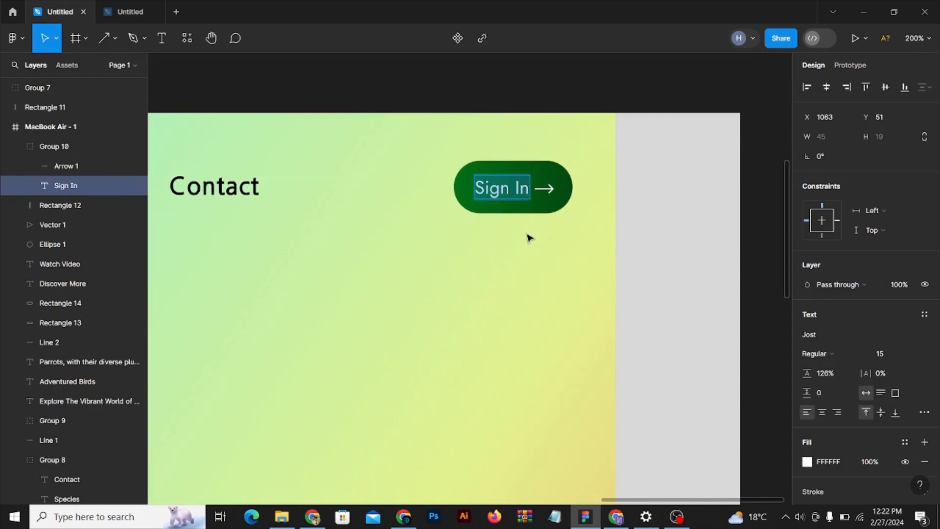
{"action": "type", "text": "Login"}
{"action": "key", "text": "Escape"}
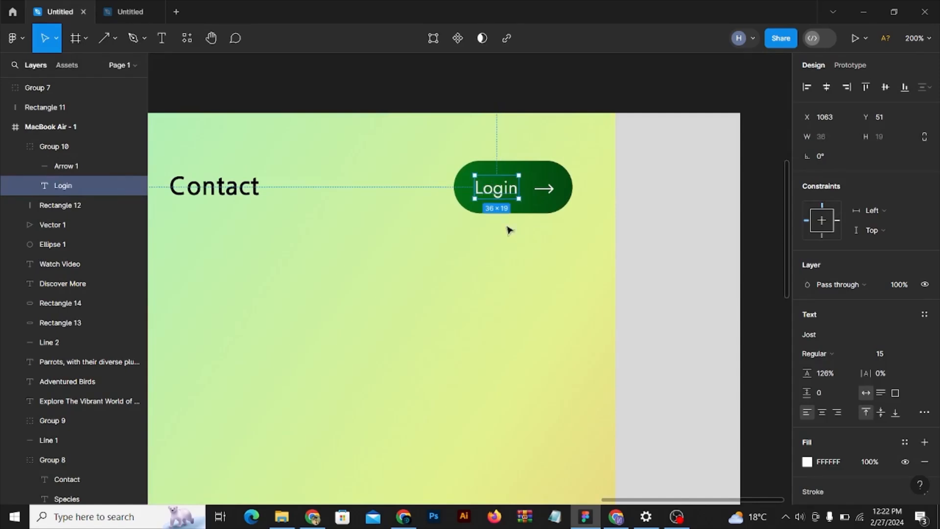
{"action": "scroll", "coordinate": [493, 176], "scroll_direction": "up", "scroll_amount": 3}
{"action": "left_click_drag", "start_coordinate": [520, 206], "coordinate": [531, 206]}
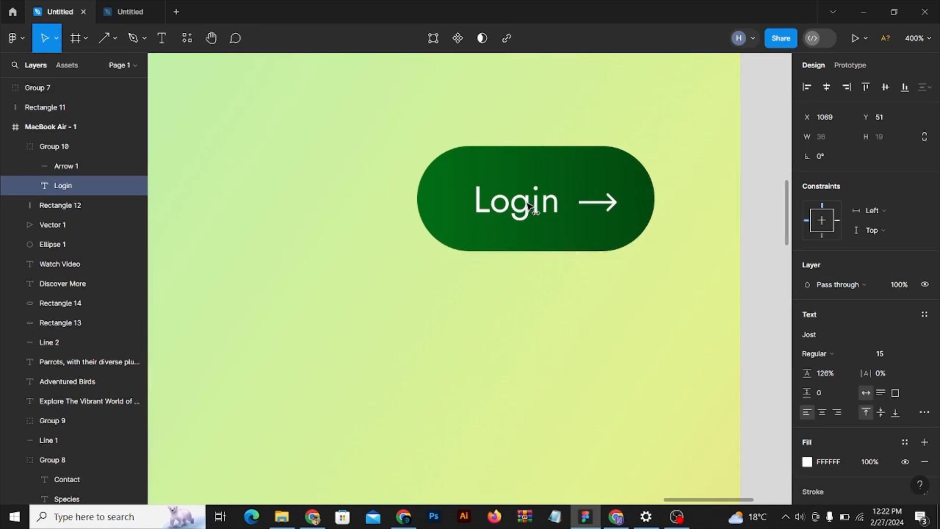
Step: Narrow the green Login button to about 89 px
{"action": "left_click", "coordinate": [611, 268]}
{"action": "left_click", "coordinate": [629, 237]}
{"action": "left_click_drag", "start_coordinate": [654, 206], "coordinate": [645, 207]}
{"action": "scroll", "coordinate": [661, 204], "scroll_direction": "down", "scroll_amount": 2}
{"action": "left_click", "coordinate": [660, 205]}
{"action": "scroll", "coordinate": [633, 210], "scroll_direction": "down", "scroll_amount": 1}
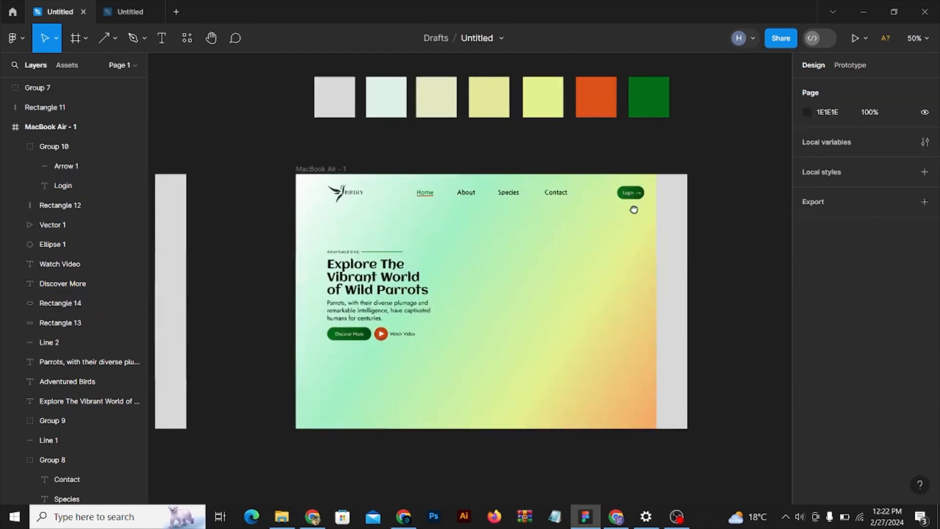
Step: Move the Login button with its label and arrow right until its edge meets the grey margin strip
{"action": "scroll", "coordinate": [630, 192], "scroll_direction": "up", "scroll_amount": 2}
{"action": "left_click", "coordinate": [612, 221]}
{"action": "left_click", "coordinate": [647, 197], "text": "shift"}
{"action": "left_click_drag", "start_coordinate": [647, 197], "coordinate": [692, 189]}
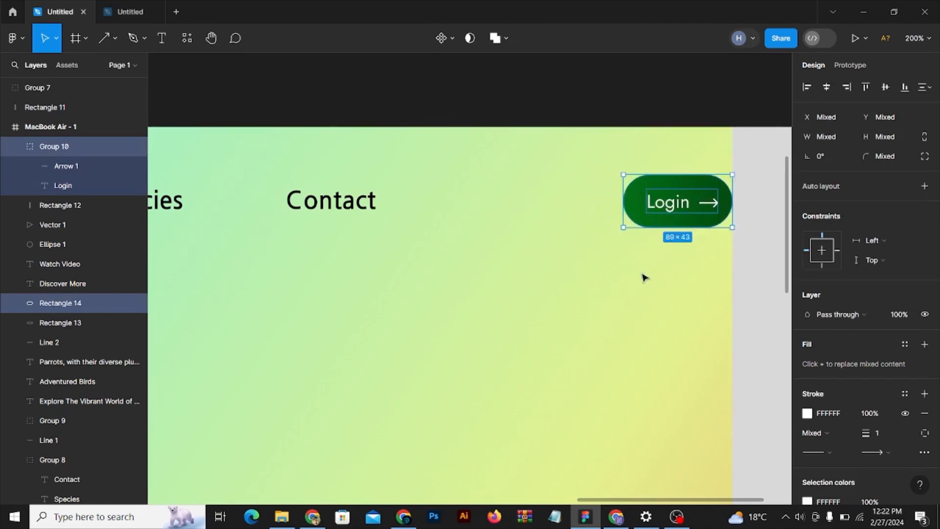
{"action": "left_click", "coordinate": [641, 273]}
{"action": "scroll", "coordinate": [619, 258], "scroll_direction": "down", "scroll_amount": 2}
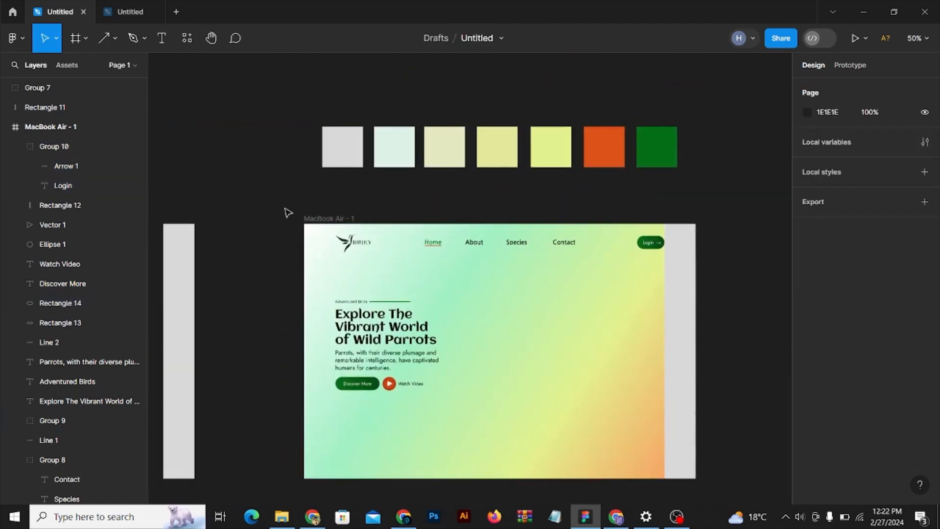
Step: Draw a 1280 × 60 guide rectangle above the MacBook Air frame and centre the navigation links horizontally with it
{"action": "left_click", "coordinate": [109, 38]}
{"action": "left_click", "coordinate": [116, 38]}
{"action": "left_click", "coordinate": [145, 69]}
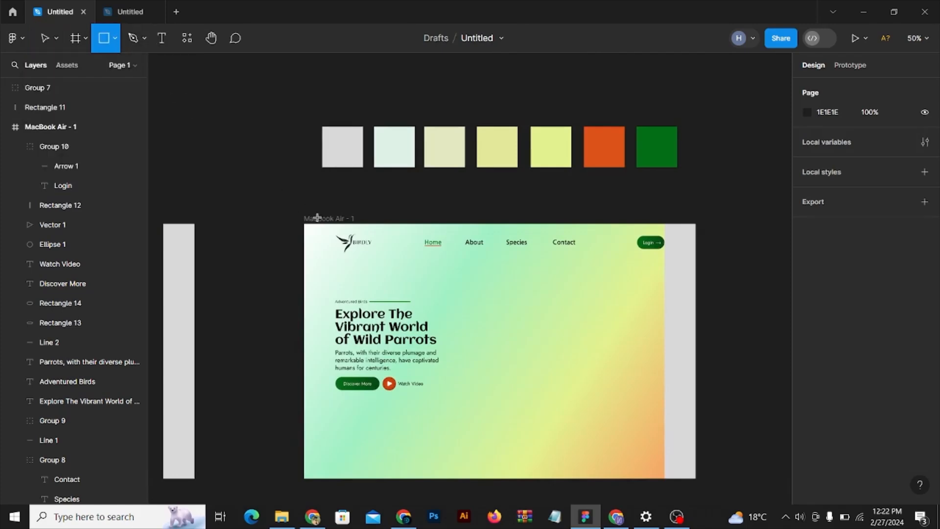
{"action": "mouse_move", "coordinate": [304, 211]}
{"action": "left_mouse_down"}
{"action": "mouse_move", "coordinate": [614, 193]}
{"action": "mouse_move", "coordinate": [693, 206]}
{"action": "left_mouse_up"}
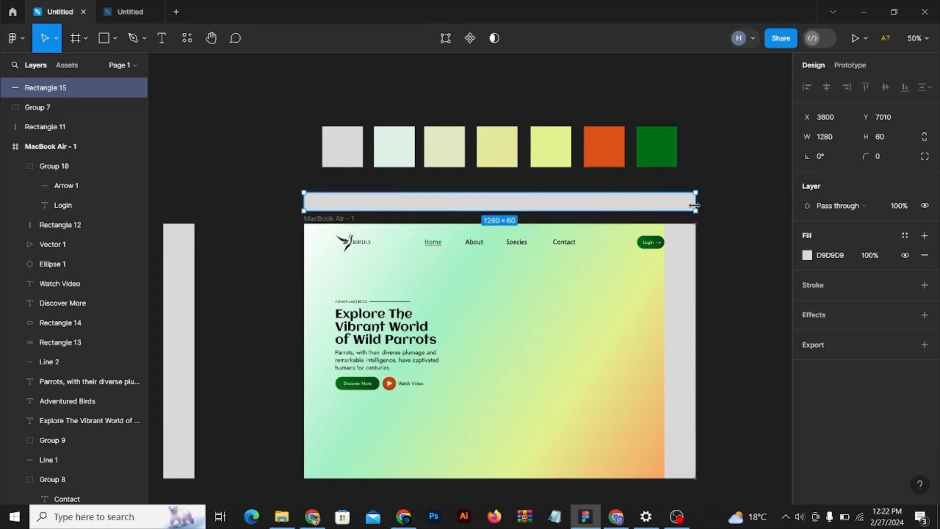
{"action": "left_click", "coordinate": [524, 242], "text": "shift"}
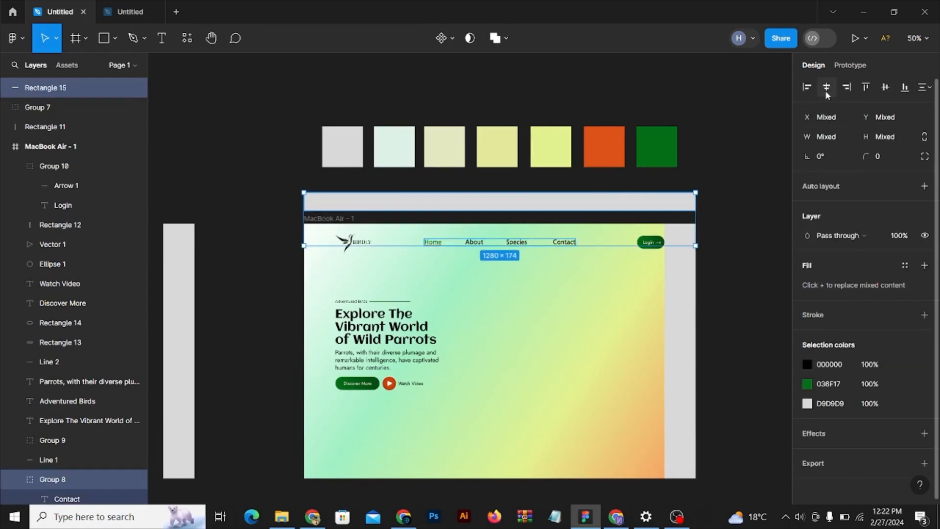
{"action": "left_click", "coordinate": [614, 185]}
Step: Move the guide bar above the colour swatches and the right grey margin strip outside the frame, to X 5466
{"action": "left_click", "coordinate": [613, 202]}
{"action": "left_click_drag", "start_coordinate": [612, 203], "coordinate": [610, 97]}
{"action": "left_click", "coordinate": [556, 217]}
{"action": "left_click_drag", "start_coordinate": [556, 217], "coordinate": [482, 144]}
{"action": "left_click", "coordinate": [535, 203], "text": "alt"}
{"action": "left_click_drag", "start_coordinate": [624, 152], "coordinate": [776, 160]}
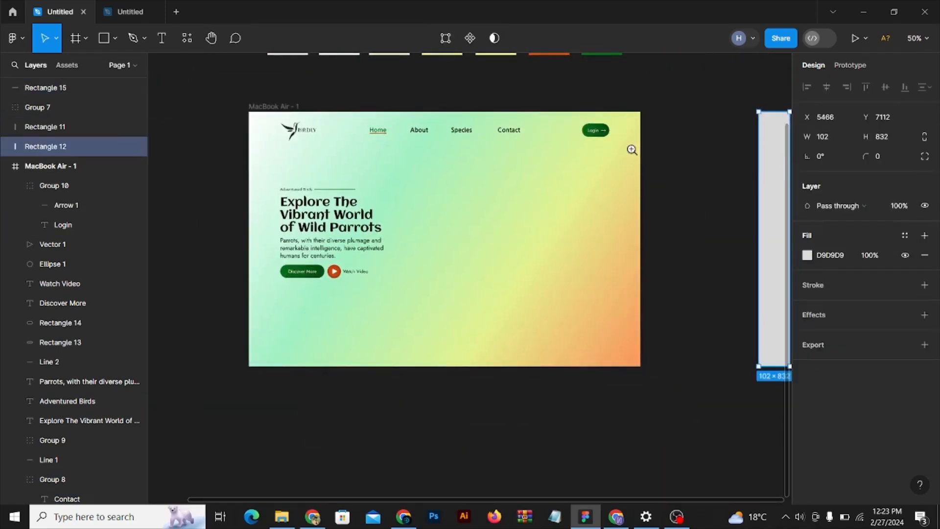
Step: Draw a curve about 324 × 294 px with the Pen tool, from above the frame near Contact past its right edge
{"action": "left_click", "coordinate": [632, 150]}
{"action": "left_click", "coordinate": [648, 144]}
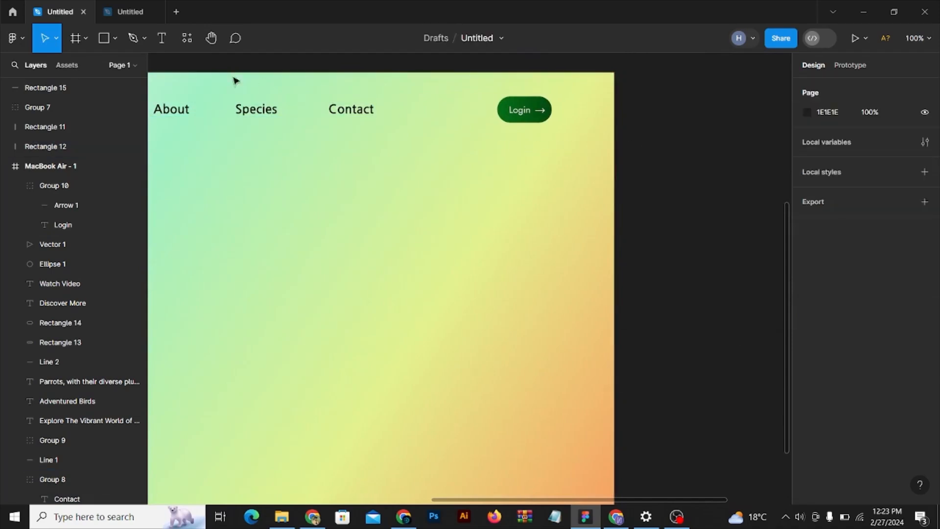
{"action": "left_click", "coordinate": [136, 43]}
{"action": "left_click", "coordinate": [430, 68]}
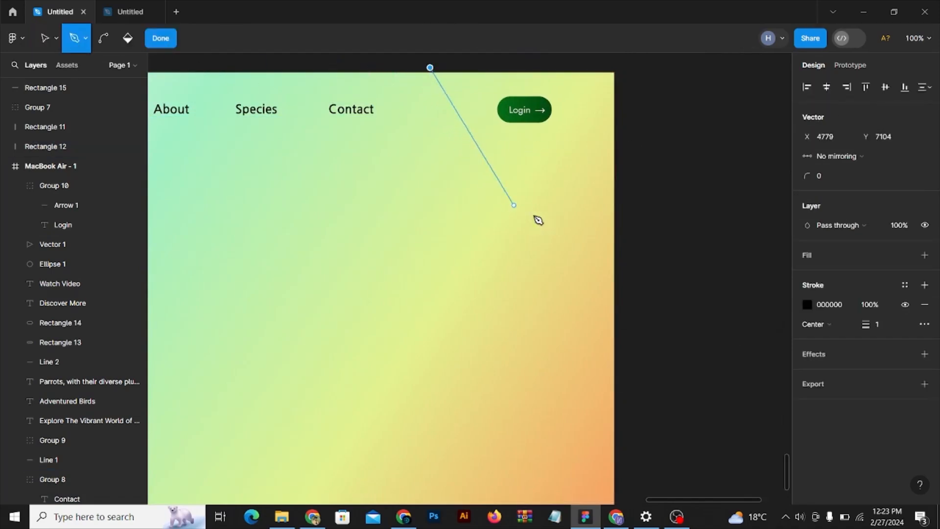
{"action": "left_click_drag", "start_coordinate": [628, 240], "coordinate": [781, 198]}
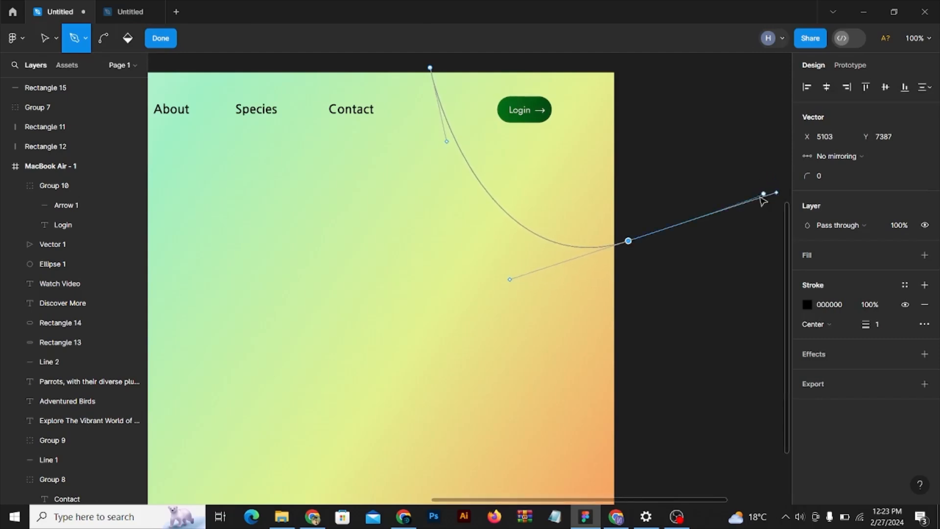
{"action": "key", "text": "v"}
{"action": "left_click", "coordinate": [696, 255]}
Step: Set the curve's stroke weight to 6 and keep its end cap at None
{"action": "left_click", "coordinate": [513, 159], "text": "ctrl"}
{"action": "left_click_drag", "start_coordinate": [513, 159], "coordinate": [498, 178]}
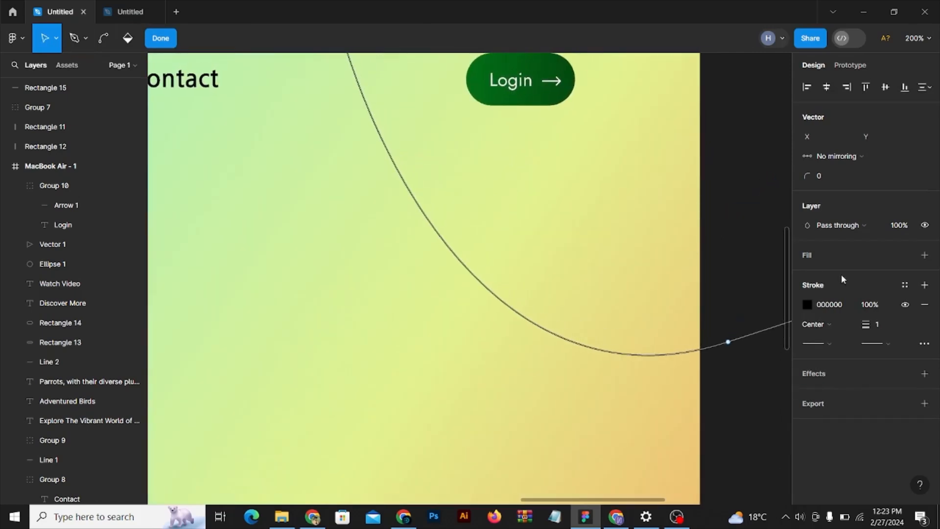
{"action": "left_click_drag", "start_coordinate": [862, 324], "coordinate": [868, 323]}
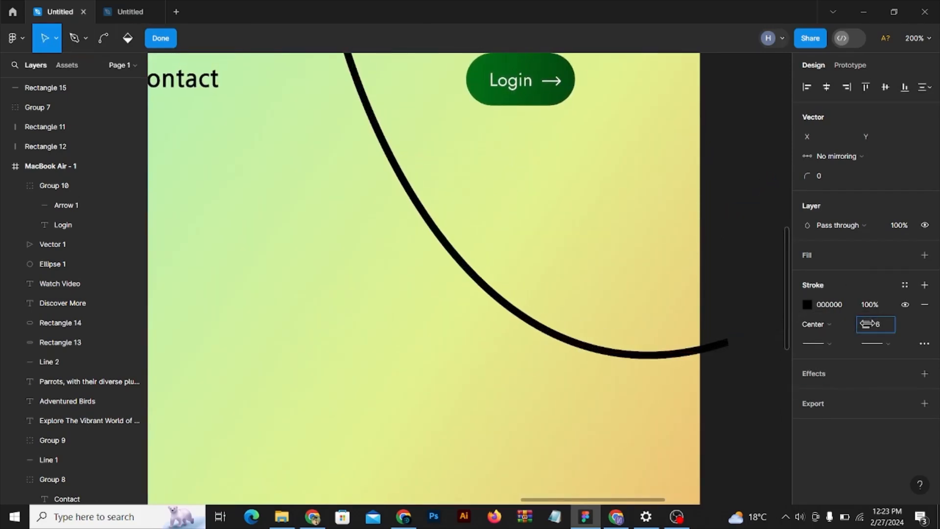
{"action": "left_click", "coordinate": [833, 329]}
{"action": "left_click", "coordinate": [865, 361]}
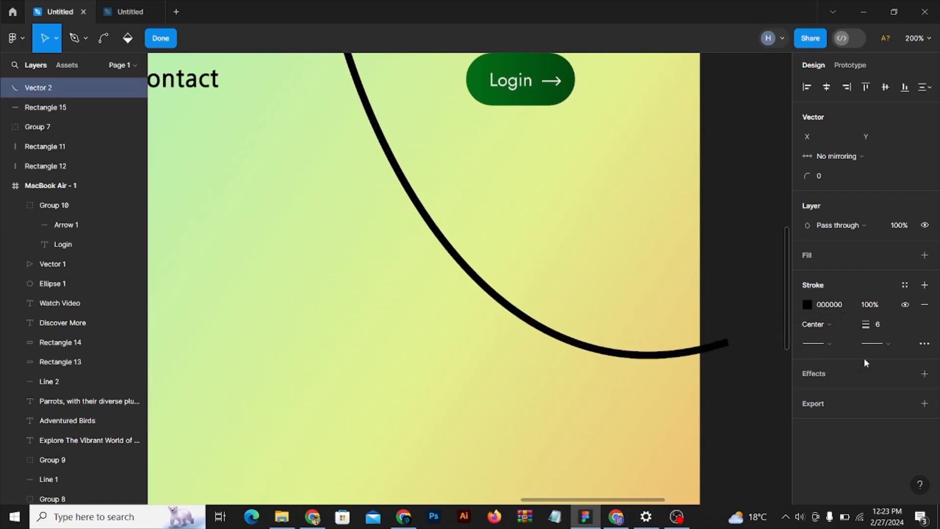
{"action": "left_click", "coordinate": [827, 344]}
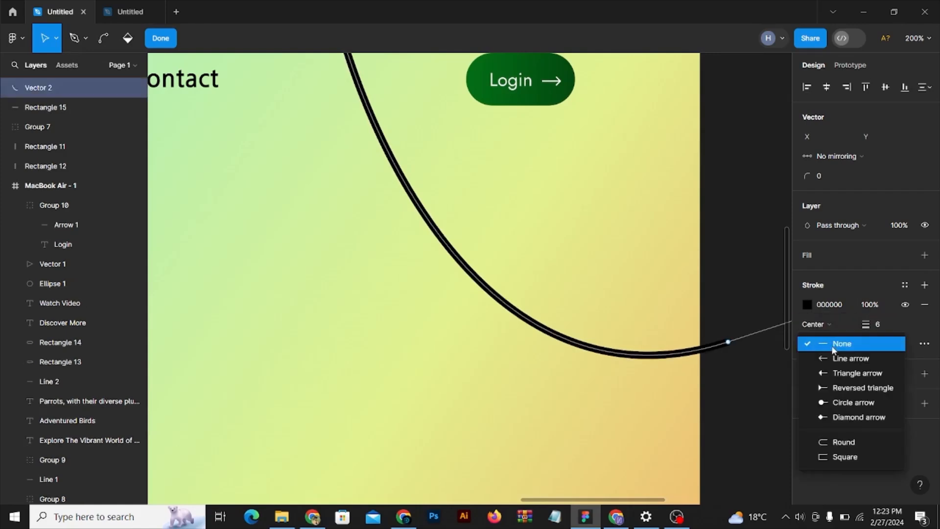
{"action": "left_click", "coordinate": [834, 348]}
{"action": "left_click", "coordinate": [865, 343]}
{"action": "left_click", "coordinate": [867, 346]}
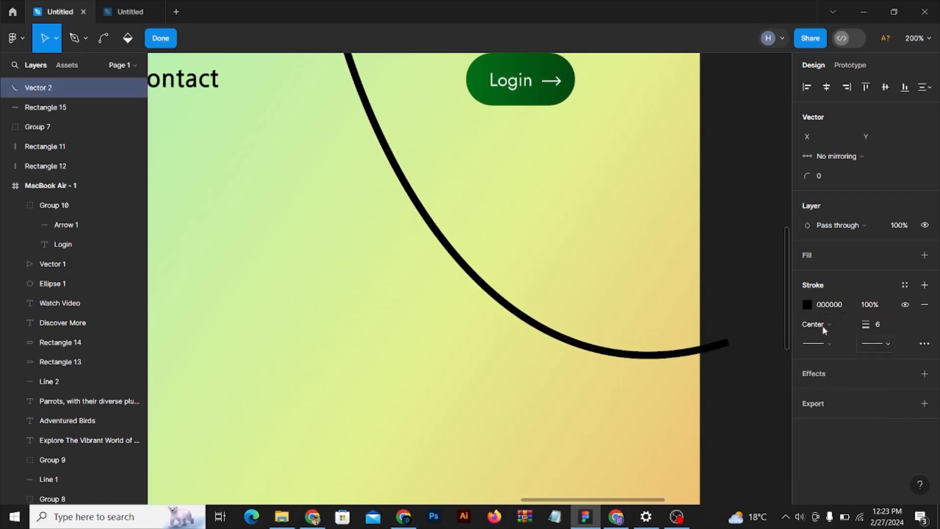
Step: Give the curve's stroke a linear gradient whose start colour is the palette green 036F17
{"action": "scroll", "coordinate": [535, 191], "scroll_direction": "down", "scroll_amount": 5}
{"action": "left_click", "coordinate": [489, 176]}
{"action": "left_click", "coordinate": [435, 159], "text": "ctrl"}
{"action": "left_click_drag", "start_coordinate": [435, 170], "coordinate": [428, 174]}
{"action": "left_click", "coordinate": [374, 205]}
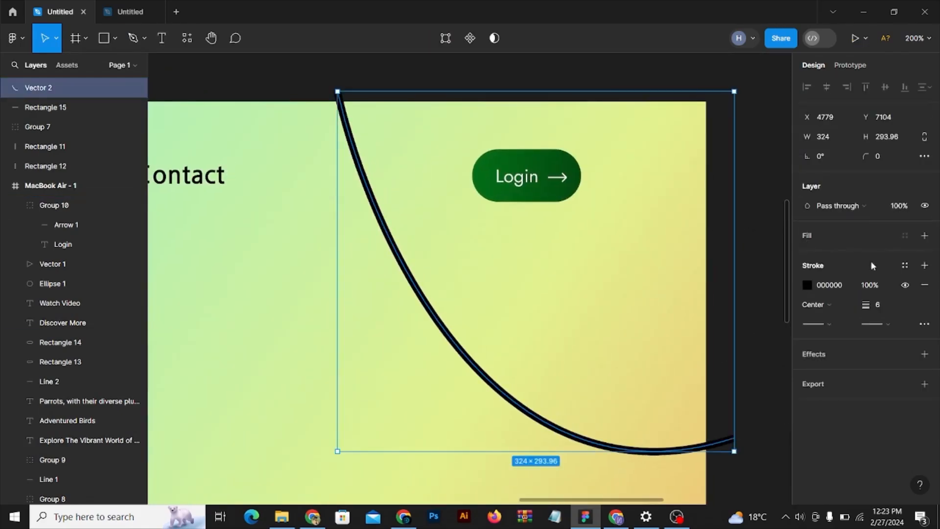
{"action": "left_click", "coordinate": [807, 286]}
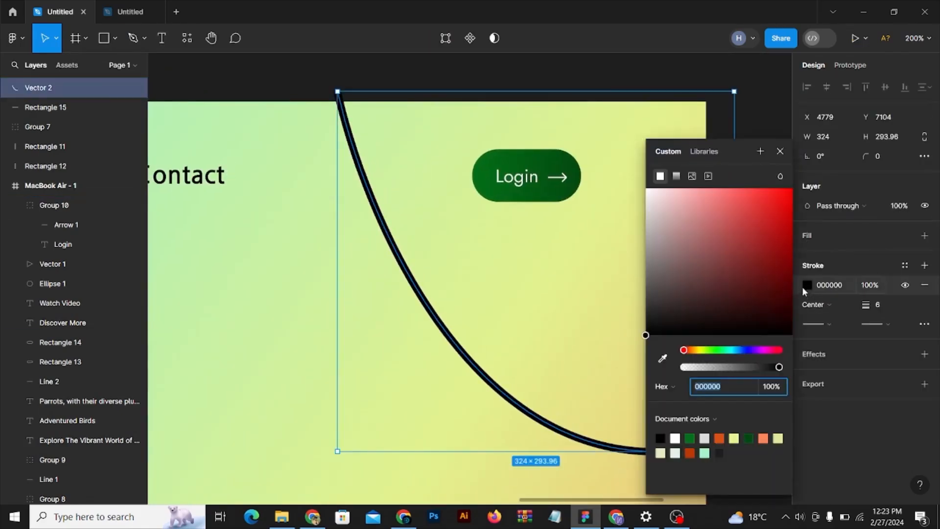
{"action": "left_click", "coordinate": [676, 183]}
{"action": "scroll", "coordinate": [562, 70], "scroll_direction": "down", "scroll_amount": 5}
{"action": "left_click_drag", "start_coordinate": [561, 75], "coordinate": [477, 239]}
{"action": "left_click", "coordinate": [663, 356]}
{"action": "left_click", "coordinate": [473, 104]}
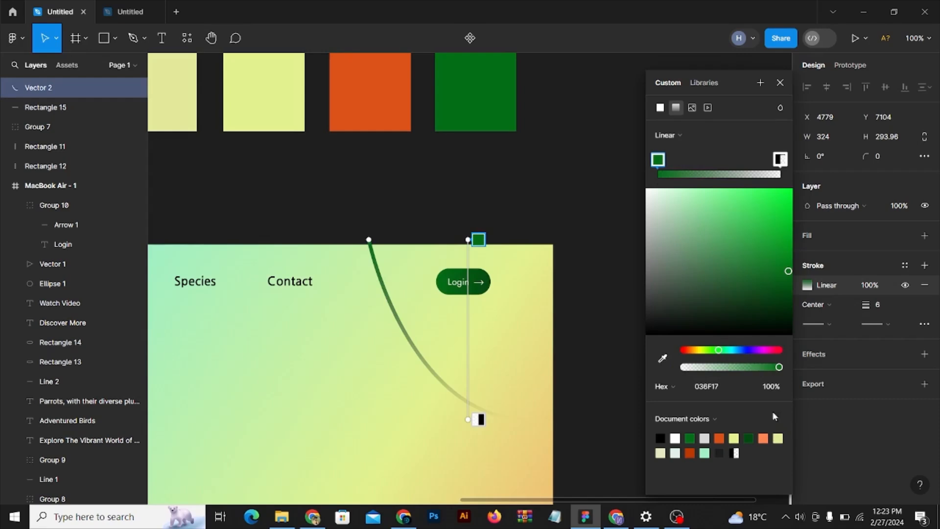
Step: Set the gradient's end stop to 100% opacity and the palette orange DD5219
{"action": "left_click", "coordinate": [781, 166]}
{"action": "left_click", "coordinate": [773, 388]}
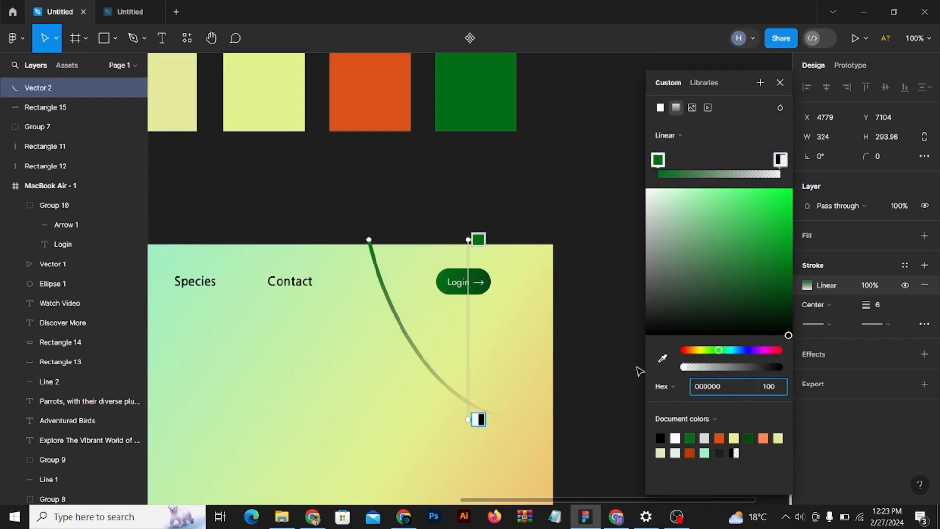
{"action": "key", "text": "Return"}
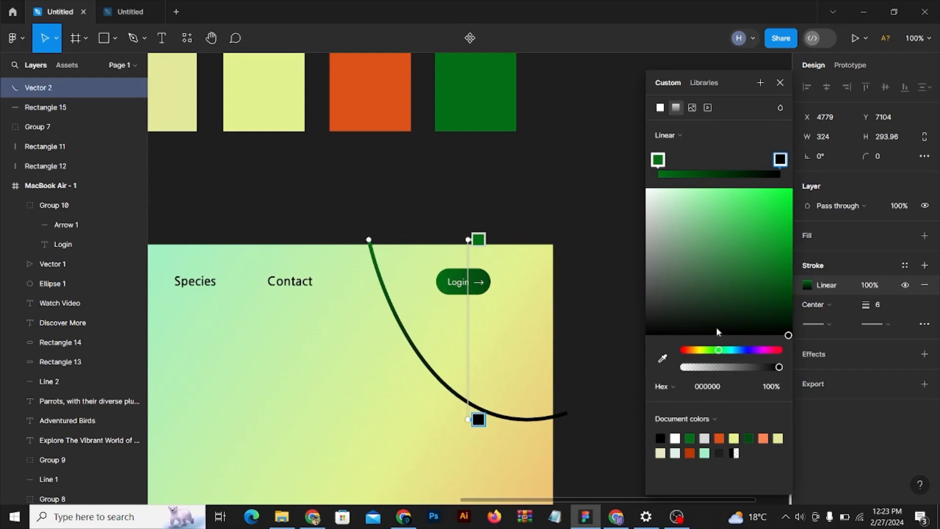
{"action": "left_click", "coordinate": [662, 359]}
{"action": "left_click", "coordinate": [377, 92]}
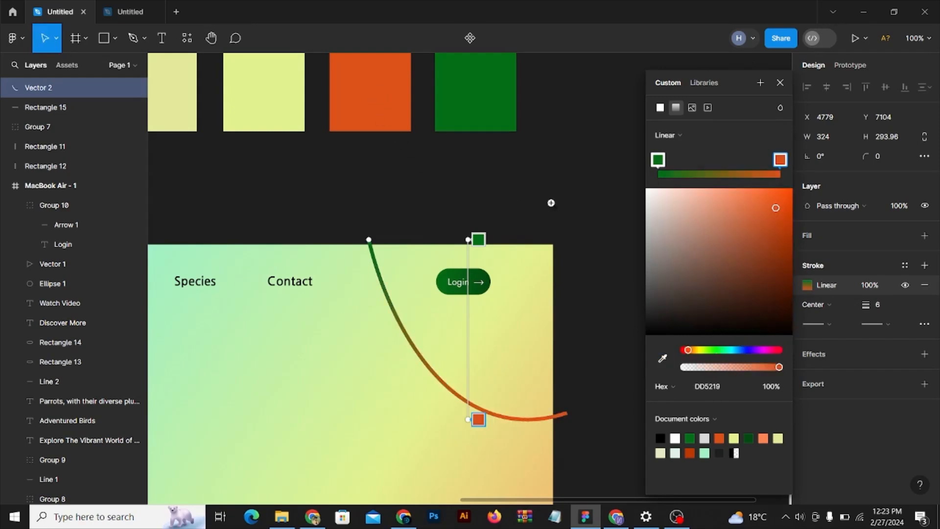
{"action": "left_click", "coordinate": [530, 210]}
{"action": "scroll", "coordinate": [464, 279], "scroll_direction": "down", "scroll_amount": 1}
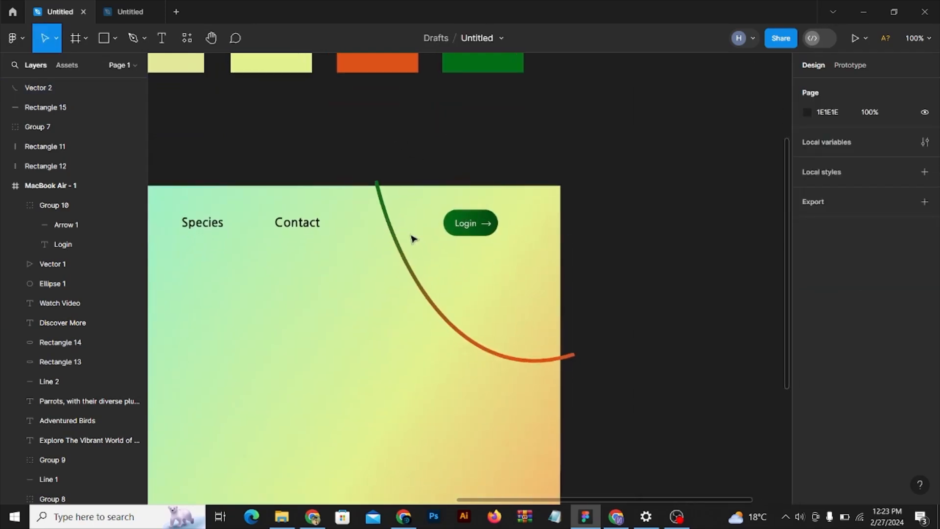
Step: Duplicate the gradient curve slightly up and to the right of the original, at X 4796, Y 7080
{"action": "left_click", "coordinate": [400, 247]}
{"action": "scroll", "coordinate": [400, 244], "scroll_direction": "up", "scroll_amount": 3}
{"action": "left_click_drag", "start_coordinate": [403, 240], "coordinate": [419, 216]}
{"action": "key", "text": "ctrl+minus"}
{"action": "scroll", "coordinate": [485, 228], "scroll_direction": "right", "scroll_amount": 1}
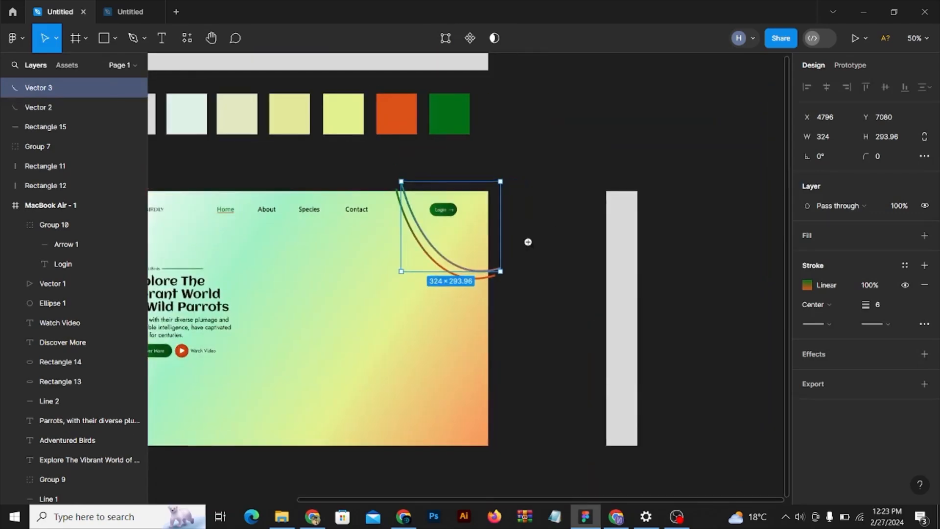
Step: Rotate the duplicated curve to about -6.55° so that its lower end nears the original's
{"action": "scroll", "coordinate": [529, 241], "scroll_direction": "up", "scroll_amount": 3}
{"action": "left_click_drag", "start_coordinate": [479, 302], "coordinate": [469, 316]}
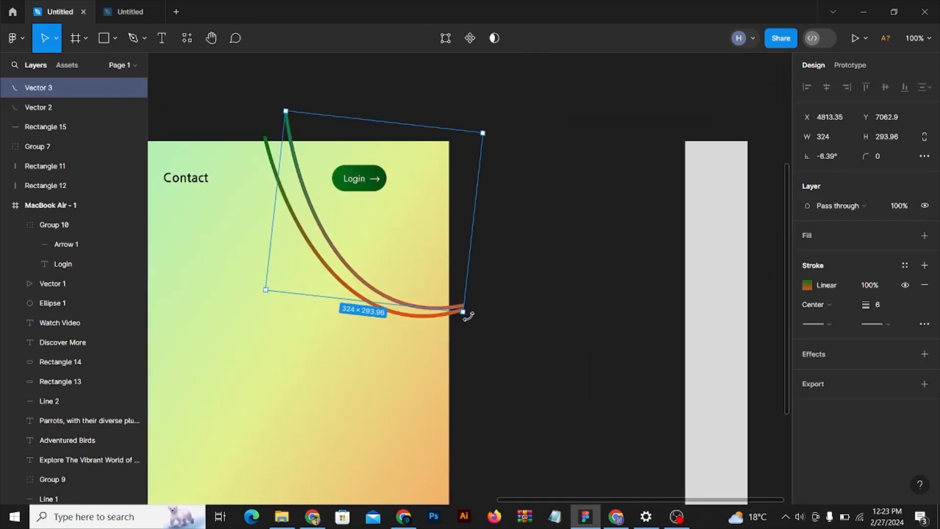
{"action": "left_click", "coordinate": [534, 249]}
Step: Duplicate the rotated curve to the right of the Login button, at about X 4975, Y 7004
{"action": "left_click_drag", "start_coordinate": [331, 230], "coordinate": [422, 196]}
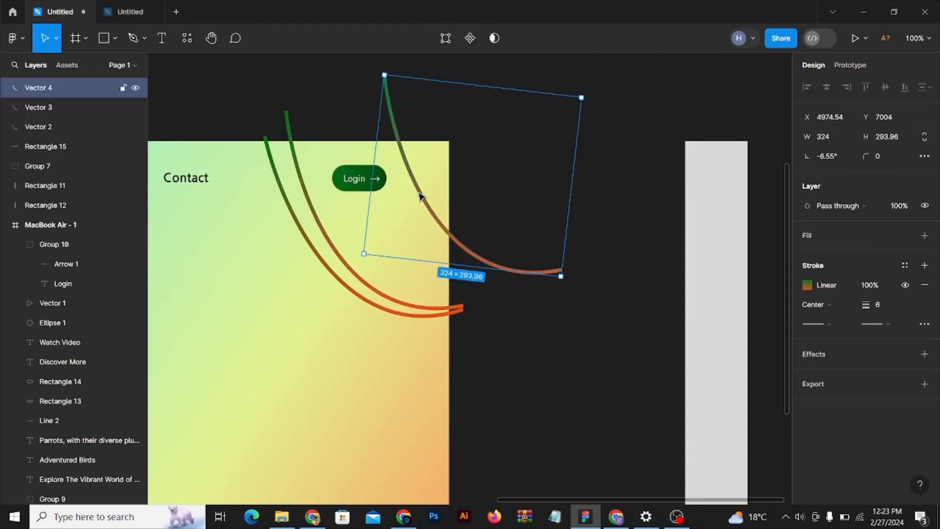
{"action": "scroll", "coordinate": [419, 197], "scroll_direction": "up", "scroll_amount": 1}
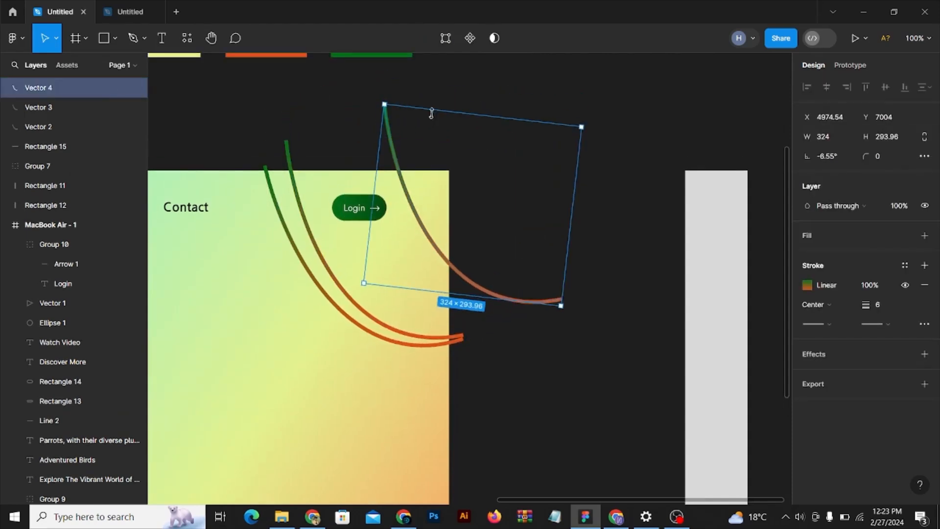
{"action": "scroll", "coordinate": [431, 113], "scroll_direction": "up", "scroll_amount": 2}
Step: Change the third curve's gradient start colour from green to light blue 40DCE6
{"action": "left_click", "coordinate": [835, 295]}
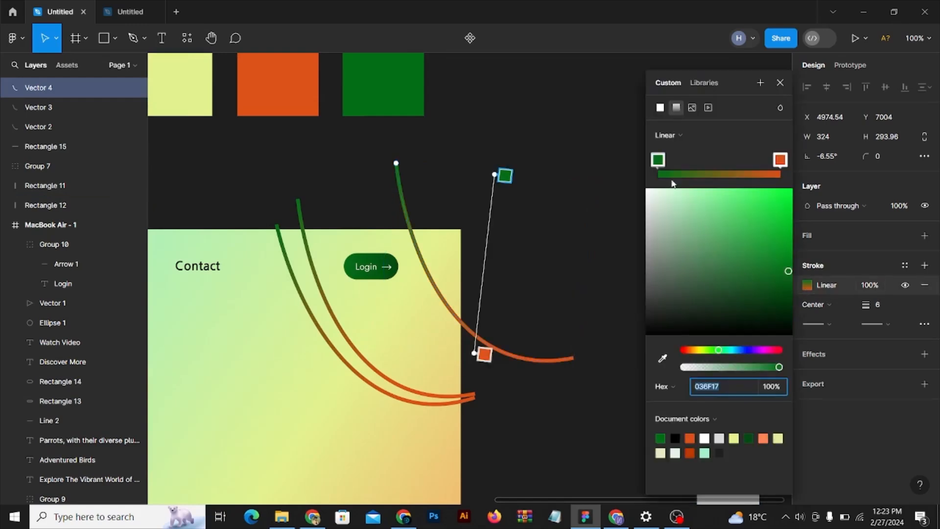
{"action": "left_click_drag", "start_coordinate": [727, 350], "coordinate": [733, 350]}
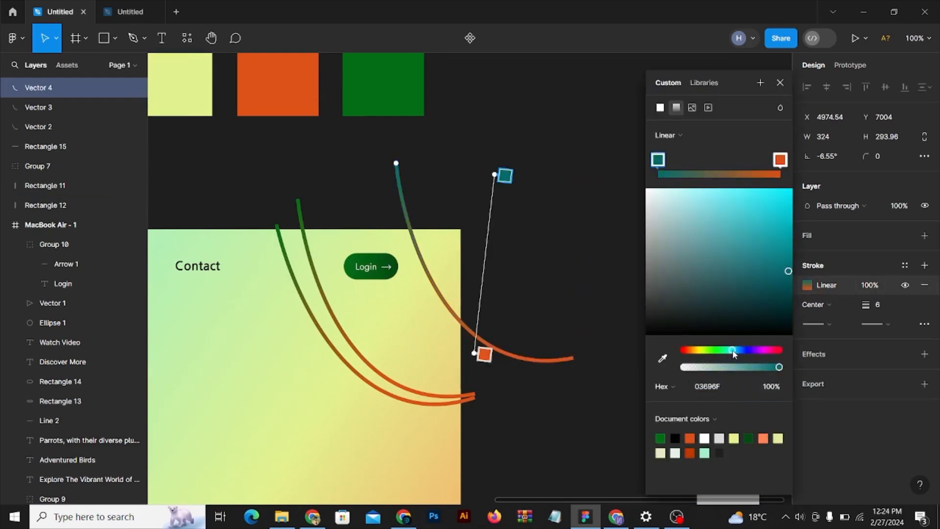
{"action": "left_click_drag", "start_coordinate": [746, 251], "coordinate": [739, 210]}
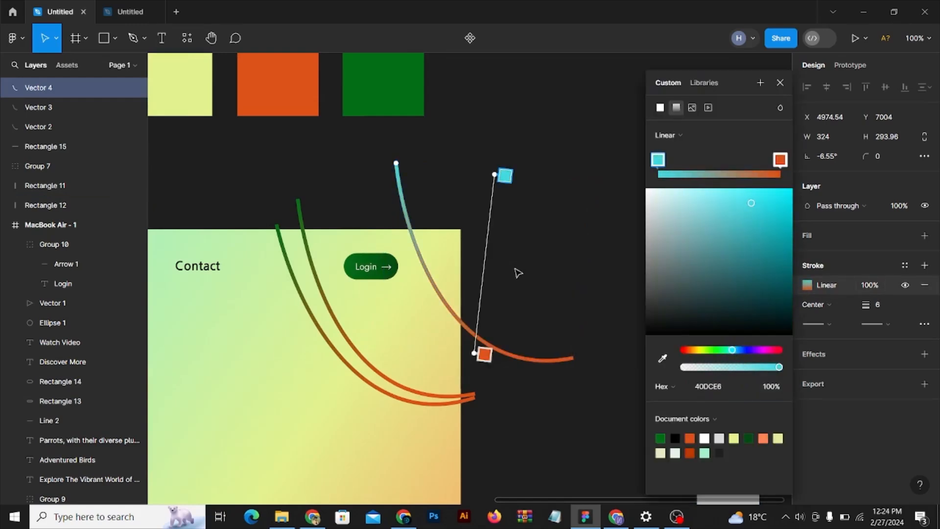
{"action": "key", "text": "Escape"}
{"action": "key", "text": "Escape"}
Step: Scale the blue-orange curve down to about 238 × 216 px and place it at about X 4997, Y 7056
{"action": "left_click", "coordinate": [574, 360]}
{"action": "left_click_drag", "start_coordinate": [574, 365], "coordinate": [549, 338]}
{"action": "left_click_drag", "start_coordinate": [494, 329], "coordinate": [486, 332]}
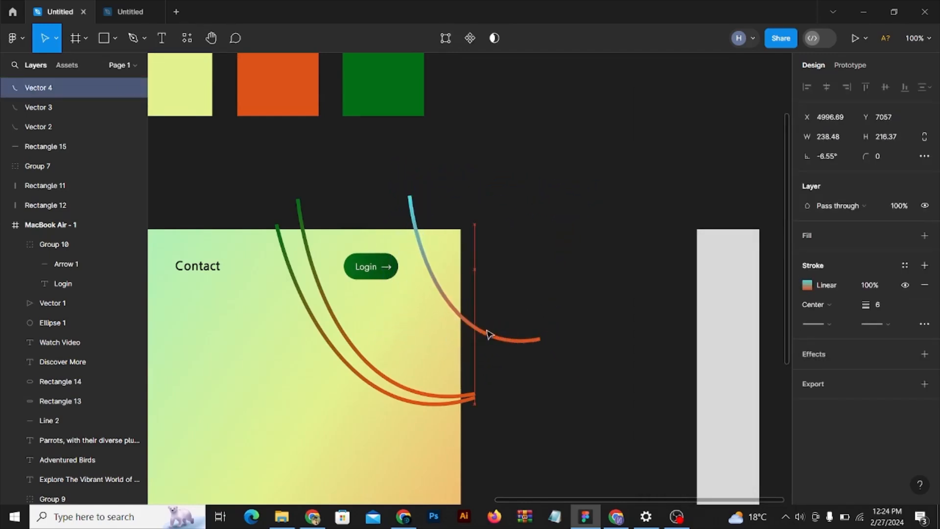
{"action": "left_click", "coordinate": [596, 292]}
{"action": "scroll", "coordinate": [496, 279], "scroll_direction": "down", "scroll_amount": 2}
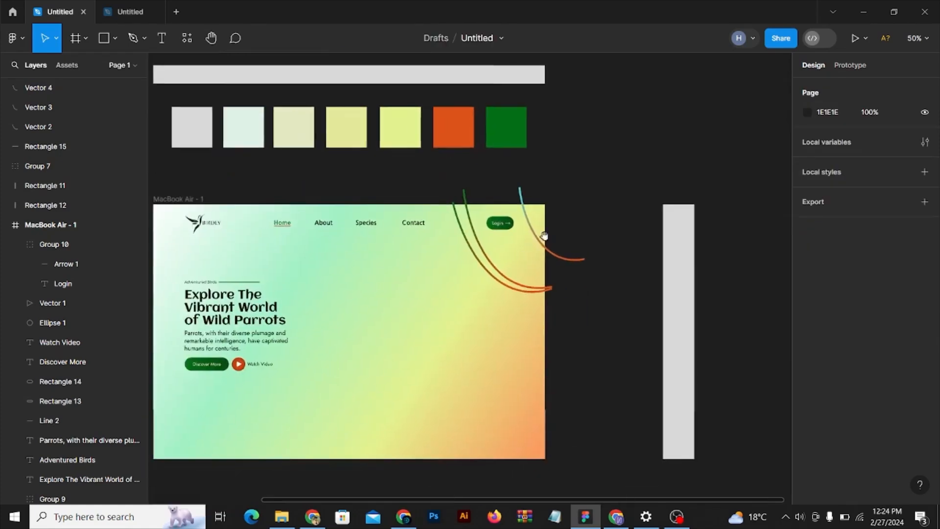
{"action": "scroll", "coordinate": [543, 238], "scroll_direction": "up", "scroll_amount": 1}
{"action": "left_click", "coordinate": [564, 249]}
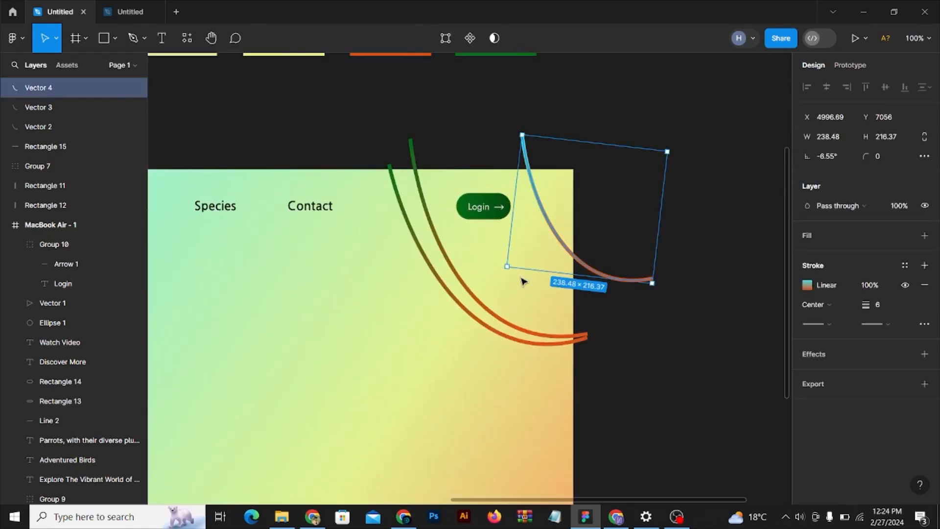
Step: Group the two green-orange curves and the blue-orange curve together
{"action": "left_click", "coordinate": [486, 319], "text": "shift"}
{"action": "left_click", "coordinate": [481, 327], "text": "shift"}
{"action": "key", "text": "ctrl+g"}
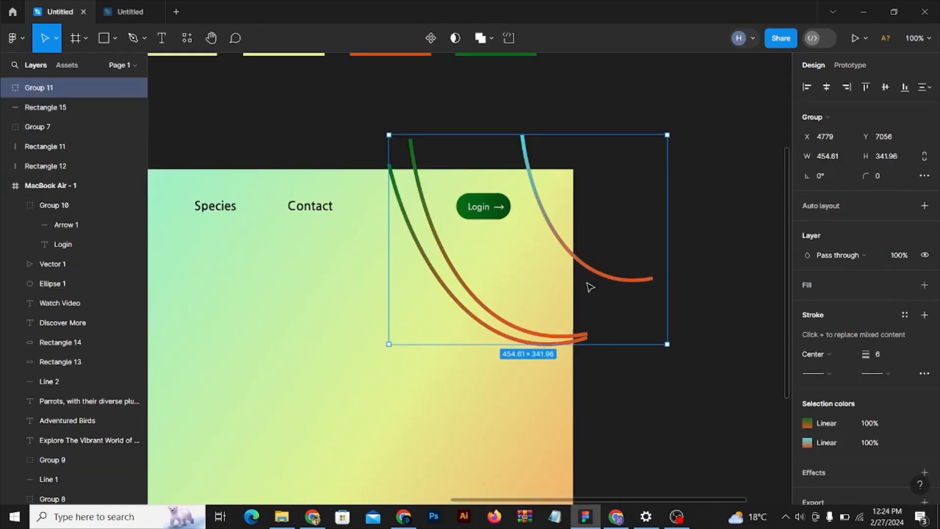
{"action": "left_click", "coordinate": [596, 250]}
Step: Draw a rectangle about 338 × 361 px over the page's upper-right corner, behind the grouped curves
{"action": "left_click", "coordinate": [116, 49]}
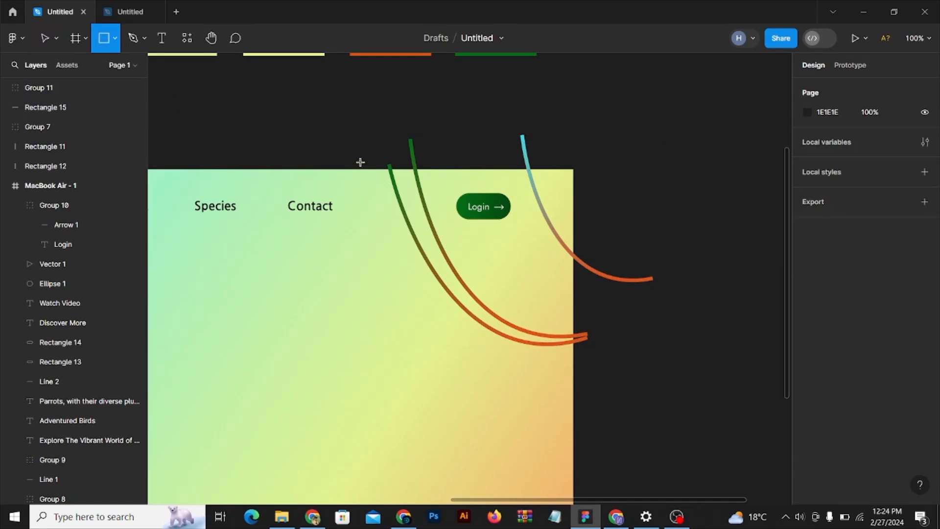
{"action": "left_click_drag", "start_coordinate": [366, 169], "coordinate": [440, 219]}
{"action": "left_click_drag", "start_coordinate": [523, 320], "coordinate": [573, 390]}
Step: Mask the grouped curves with the grey rectangle so that they are clipped to the page's upper-right corner
{"action": "left_click", "coordinate": [609, 279], "text": "shift"}
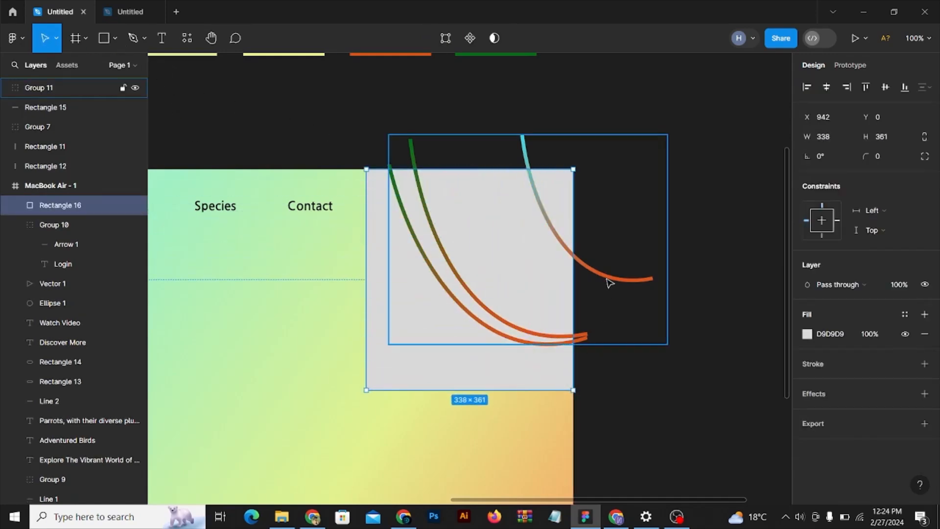
{"action": "right_click", "coordinate": [609, 280]}
{"action": "mouse_move", "coordinate": [635, 393]}
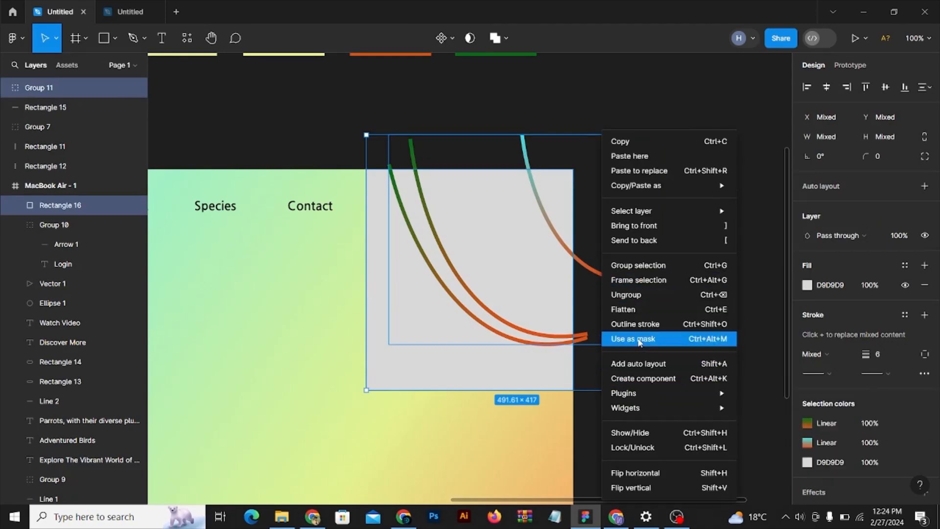
{"action": "left_click", "coordinate": [635, 338]}
{"action": "left_click", "coordinate": [610, 256]}
{"action": "scroll", "coordinate": [611, 256], "scroll_direction": "down", "scroll_amount": 5}
{"action": "scroll", "coordinate": [578, 267], "scroll_direction": "up", "scroll_amount": 2}
{"action": "left_click_drag", "start_coordinate": [576, 275], "coordinate": [633, 206]}
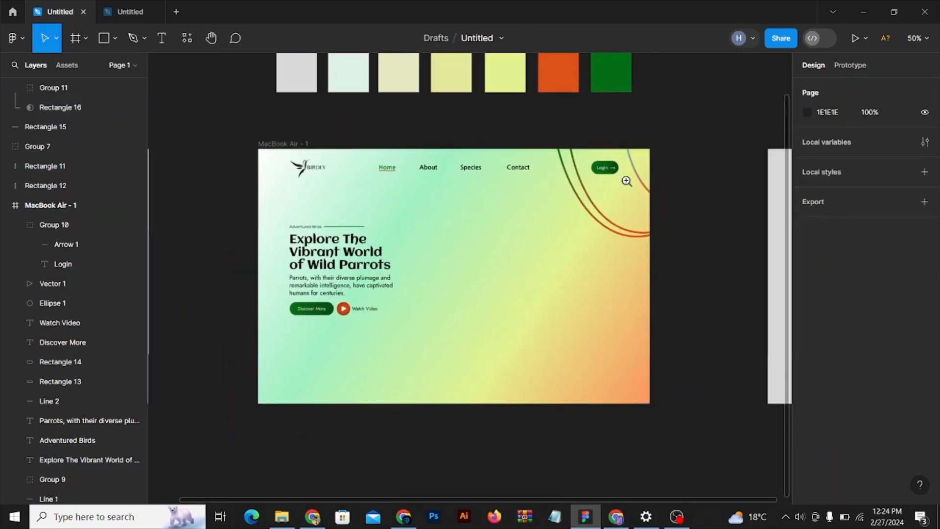
{"action": "scroll", "coordinate": [612, 191], "scroll_direction": "down", "scroll_amount": 1}
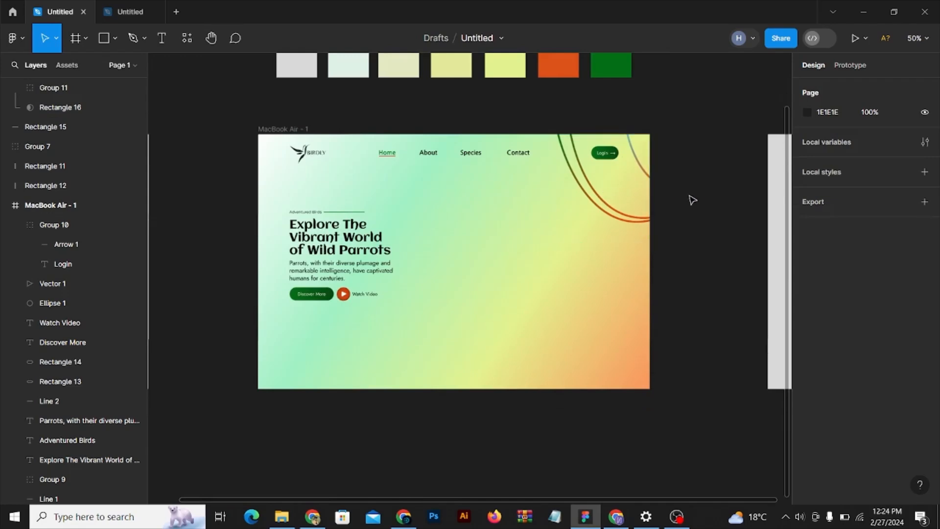
Step: Paste the copied red macaw and blue-winged parrot images onto the canvas
{"action": "scroll", "coordinate": [539, 167], "scroll_direction": "down", "scroll_amount": 2}
{"action": "key", "text": "ctrl+v"}
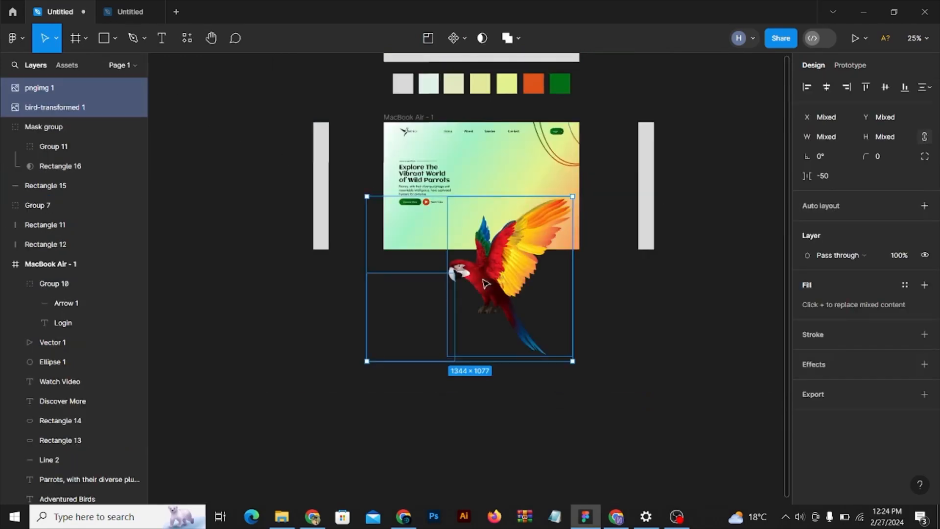
{"action": "key", "text": "ctrl+z"}
{"action": "key", "text": "ctrl+shift+z"}
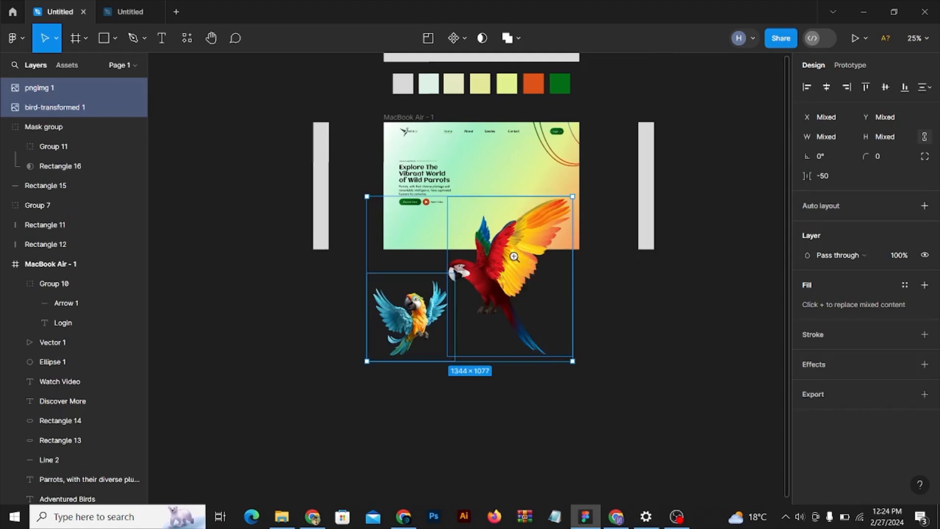
{"action": "scroll", "coordinate": [515, 260], "scroll_direction": "up", "scroll_amount": 2}
{"action": "scroll", "coordinate": [549, 273], "scroll_direction": "down", "scroll_amount": 2}
{"action": "left_click", "coordinate": [500, 371]}
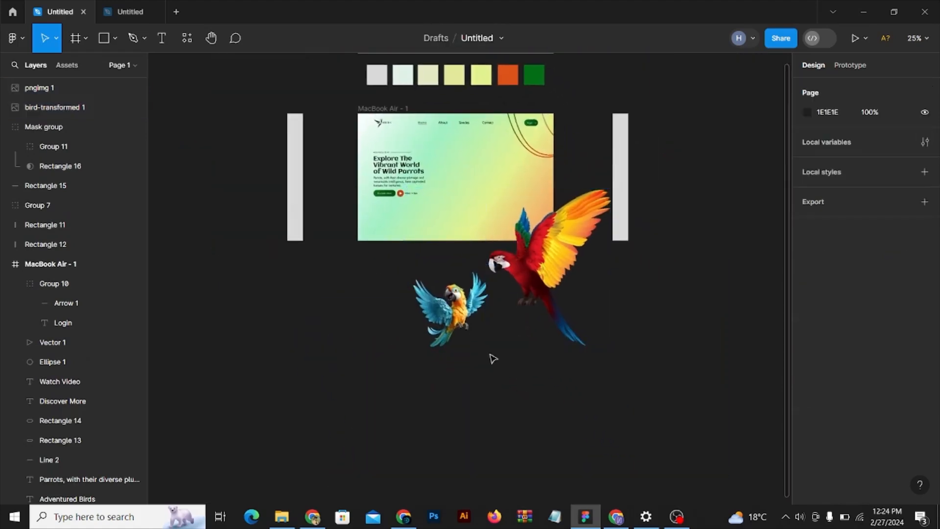
Step: Move the blue-winged parrot into the page's lower middle, beside the hero text, and scale it to about 531 × 531 px
{"action": "left_click_drag", "start_coordinate": [456, 271], "coordinate": [450, 174]}
{"action": "scroll", "coordinate": [449, 174], "scroll_direction": "up", "scroll_amount": 2}
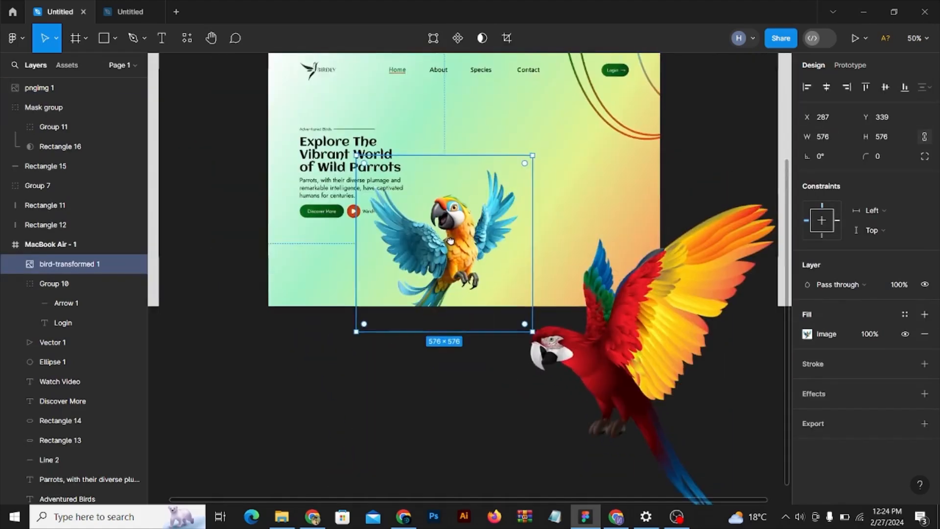
{"action": "mouse_move", "coordinate": [447, 222]}
{"action": "left_mouse_down"}
{"action": "mouse_move", "coordinate": [467, 189]}
{"action": "mouse_move", "coordinate": [461, 223]}
{"action": "left_mouse_up"}
{"action": "scroll", "coordinate": [455, 221], "scroll_direction": "up", "scroll_amount": 2}
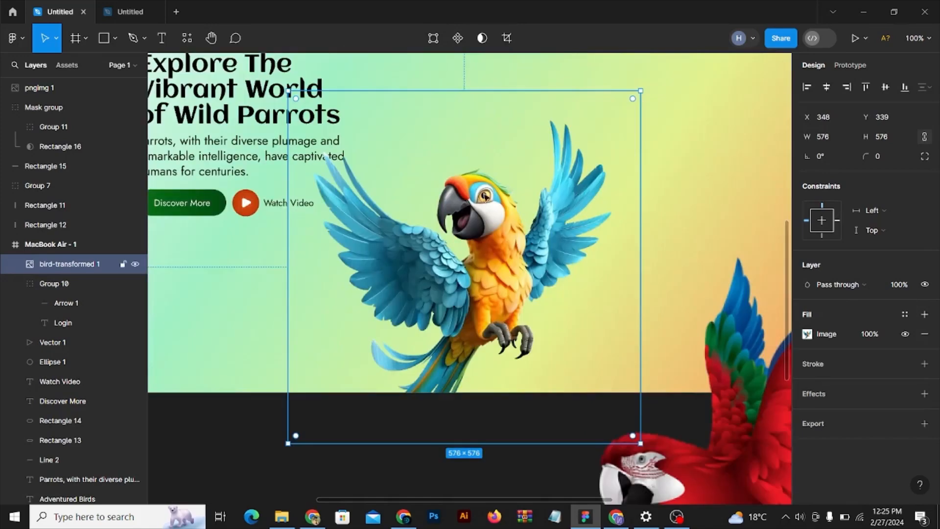
{"action": "left_click_drag", "start_coordinate": [642, 92], "coordinate": [613, 118]}
{"action": "key", "text": "k"}
{"action": "left_click_drag", "start_coordinate": [544, 217], "coordinate": [433, 235]}
{"action": "scroll", "coordinate": [547, 217], "scroll_direction": "down", "scroll_amount": 2}
Step: Move the red macaw into the page's right side at about X 785, Y -78
{"action": "key", "text": "v"}
{"action": "left_click", "coordinate": [553, 347]}
{"action": "left_click_drag", "start_coordinate": [556, 351], "coordinate": [511, 218]}
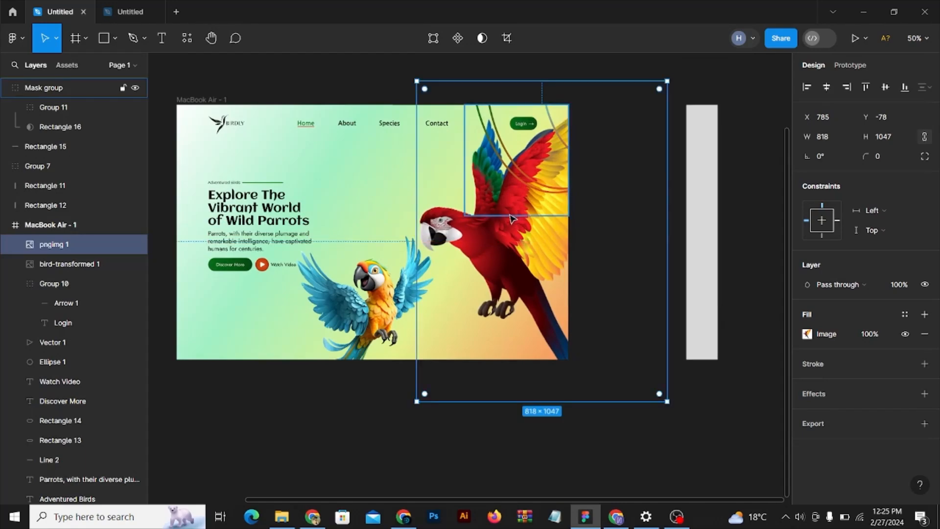
Step: Scale the blue-winged parrot down to about 488 × 488 px and nudge it slightly right and down
{"action": "left_click", "coordinate": [382, 294]}
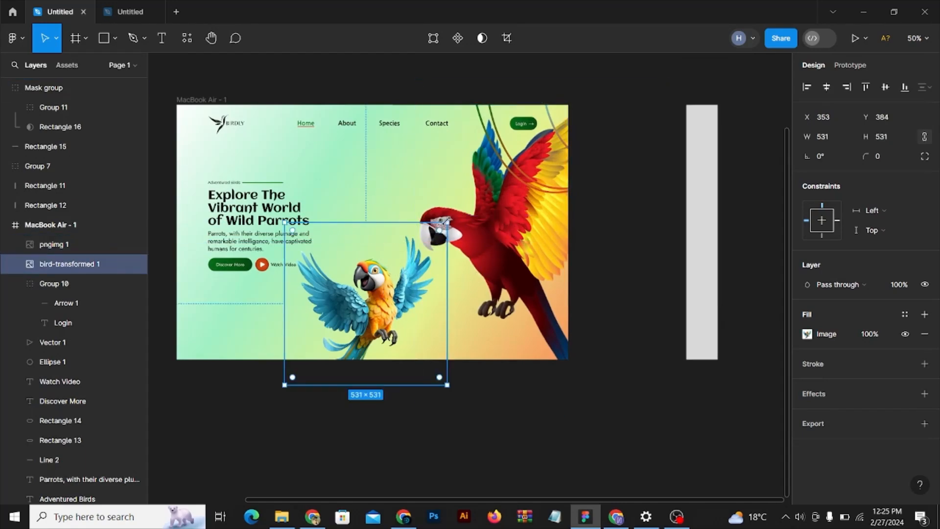
{"action": "left_click_drag", "start_coordinate": [439, 224], "coordinate": [419, 245]}
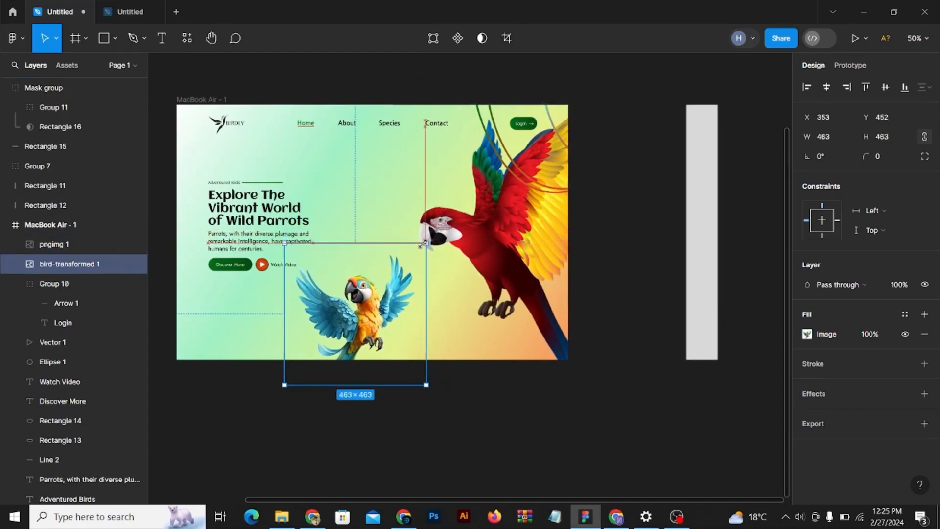
{"action": "left_click_drag", "start_coordinate": [377, 277], "coordinate": [382, 277]}
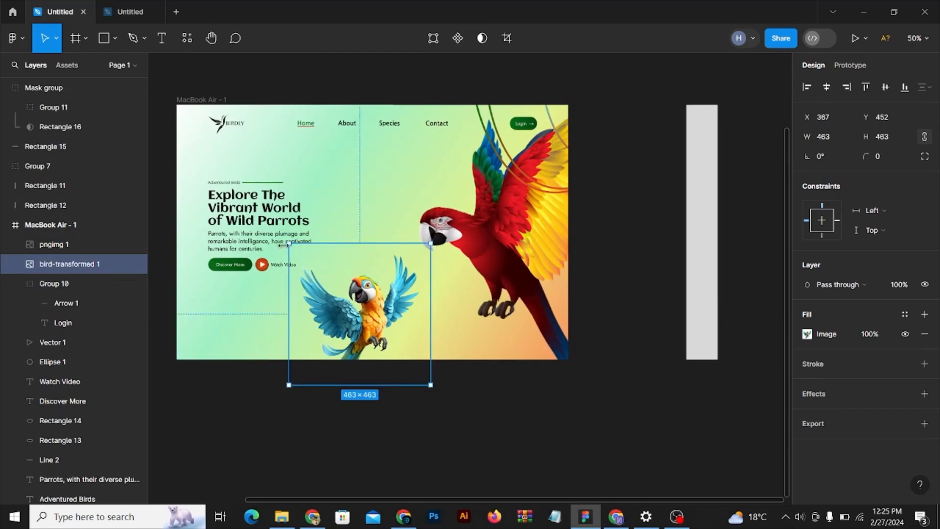
{"action": "left_click_drag", "start_coordinate": [288, 243], "coordinate": [281, 236]}
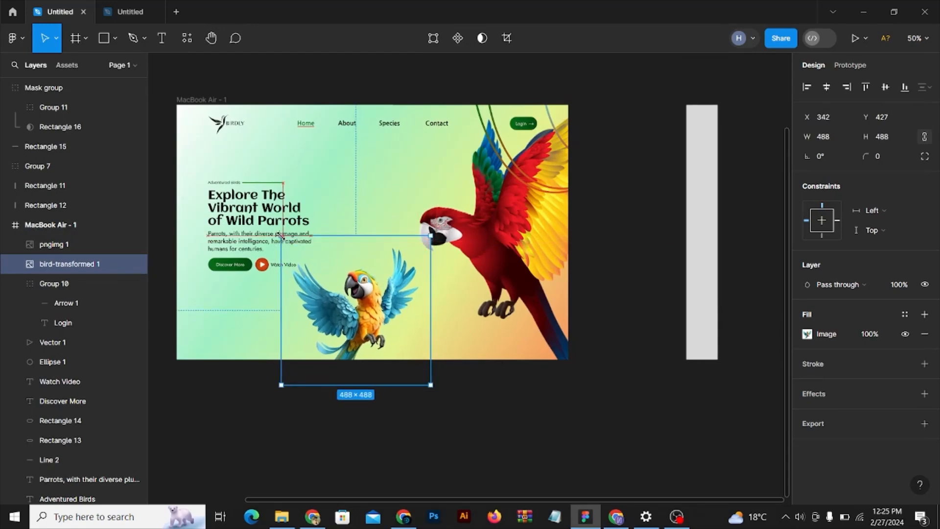
{"action": "left_click_drag", "start_coordinate": [363, 293], "coordinate": [368, 297]}
{"action": "left_click", "coordinate": [527, 401]}
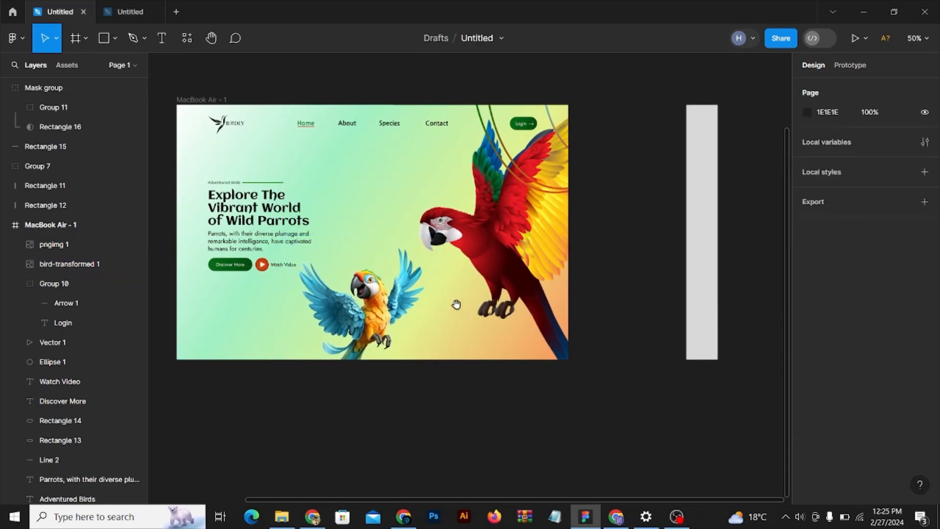
Step: Examine the page composition with both parrots, the hero text, the navigation and the masked curves
{"action": "left_click_drag", "start_coordinate": [459, 311], "coordinate": [467, 320]}
{"action": "left_click", "coordinate": [487, 242]}
{"action": "left_click_drag", "start_coordinate": [675, 92], "coordinate": [683, 81]}
{"action": "left_click", "coordinate": [704, 93]}
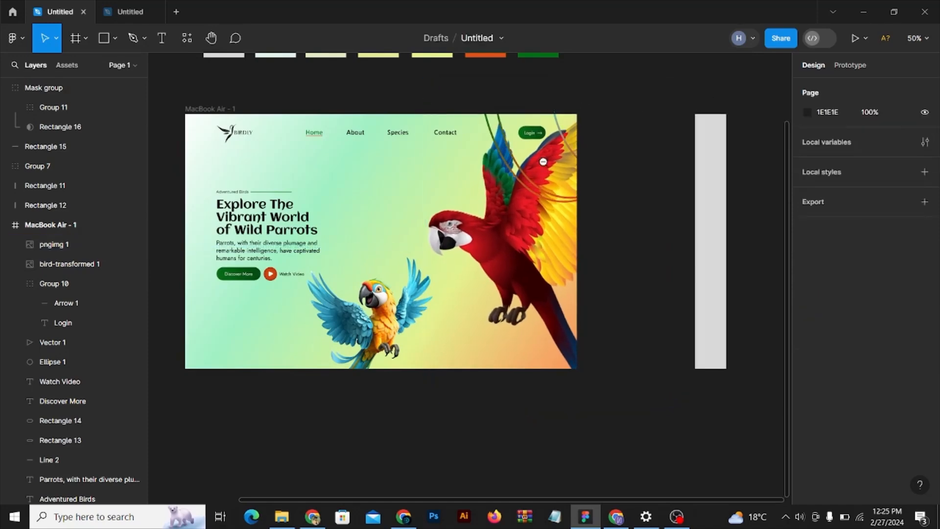
{"action": "scroll", "coordinate": [543, 162], "scroll_direction": "down", "scroll_amount": 2}
{"action": "scroll", "coordinate": [495, 181], "scroll_direction": "up", "scroll_amount": 2}
{"action": "scroll", "coordinate": [333, 244], "scroll_direction": "up", "scroll_amount": 2}
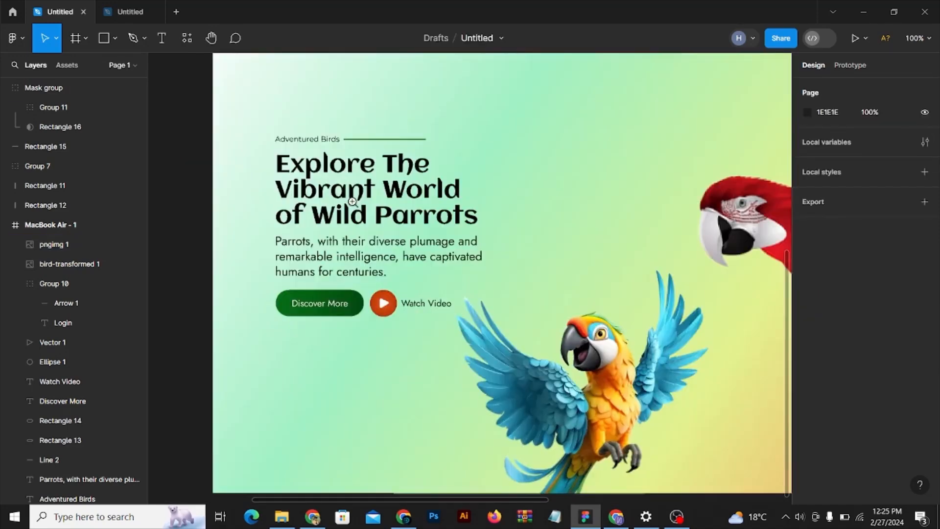
{"action": "scroll", "coordinate": [387, 204], "scroll_direction": "right", "scroll_amount": 2}
{"action": "scroll", "coordinate": [410, 252], "scroll_direction": "down", "scroll_amount": 2}
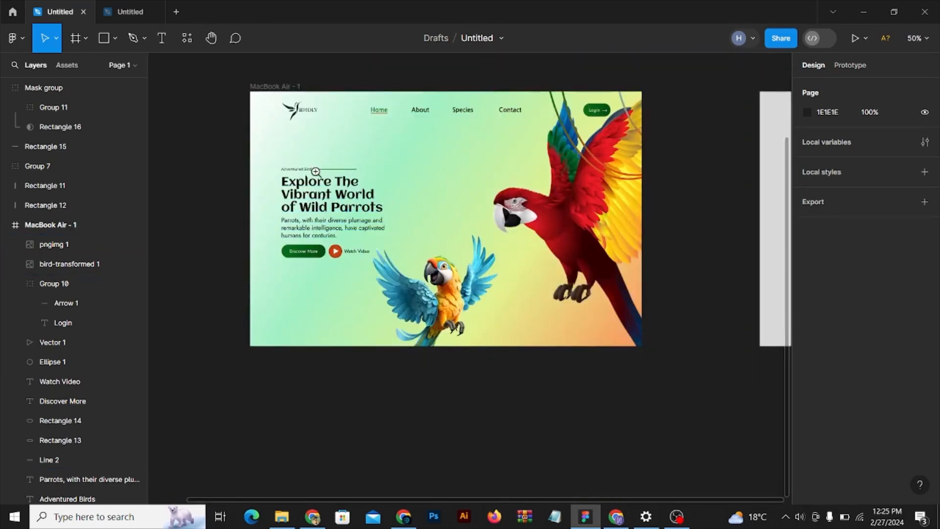
Step: Draw a circle about 167 × 167 px and place it across the page's left edge at about X -38, Y 88
{"action": "scroll", "coordinate": [322, 203], "scroll_direction": "up", "scroll_amount": 2}
{"action": "left_click", "coordinate": [103, 38]}
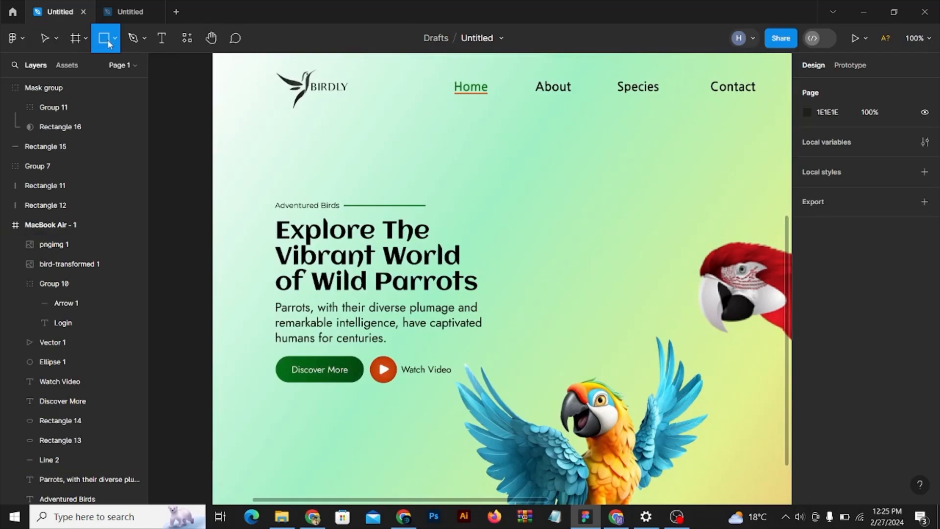
{"action": "left_click", "coordinate": [114, 38]}
{"action": "left_click", "coordinate": [110, 111]}
{"action": "mouse_move", "coordinate": [272, 124]}
{"action": "left_mouse_down"}
{"action": "mouse_move", "coordinate": [390, 204]}
{"action": "mouse_move", "coordinate": [374, 208]}
{"action": "left_mouse_up"}
{"action": "mouse_move", "coordinate": [338, 176]}
{"action": "left_mouse_down"}
{"action": "mouse_move", "coordinate": [268, 152]}
{"action": "mouse_move", "coordinate": [273, 167]}
{"action": "mouse_move", "coordinate": [260, 179]}
{"action": "mouse_move", "coordinate": [258, 171]}
{"action": "left_mouse_up"}
{"action": "left_click_drag", "start_coordinate": [409, 166], "coordinate": [343, 176]}
{"action": "scroll", "coordinate": [342, 176], "scroll_direction": "down", "scroll_amount": 1}
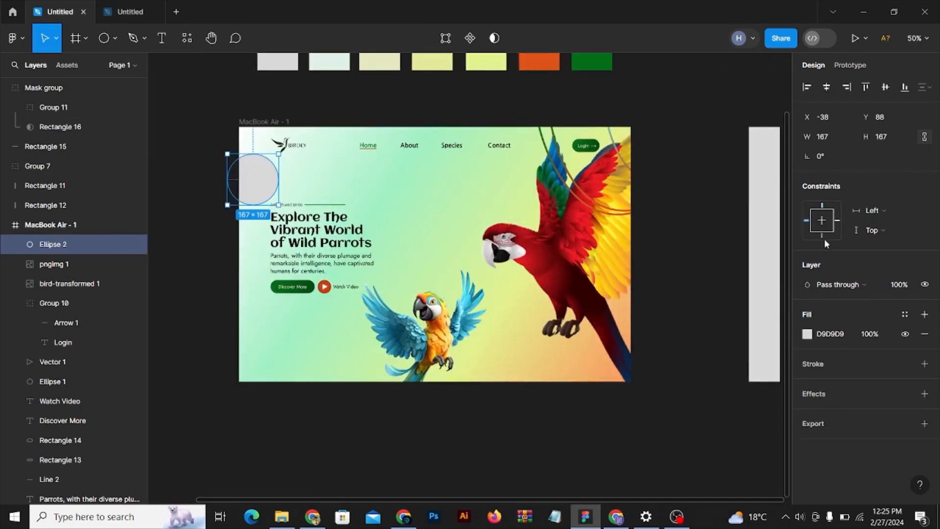
{"action": "scroll", "coordinate": [598, 122], "scroll_direction": "up", "scroll_amount": 1}
Step: Give the circle a linear gradient fill and angle it diagonally from upper left to lower right
{"action": "left_click", "coordinate": [808, 335]}
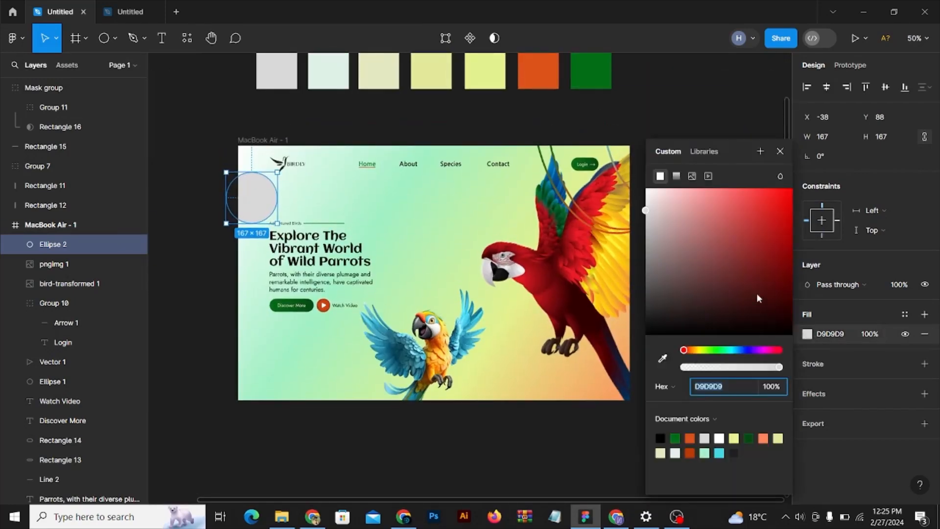
{"action": "left_click", "coordinate": [677, 177]}
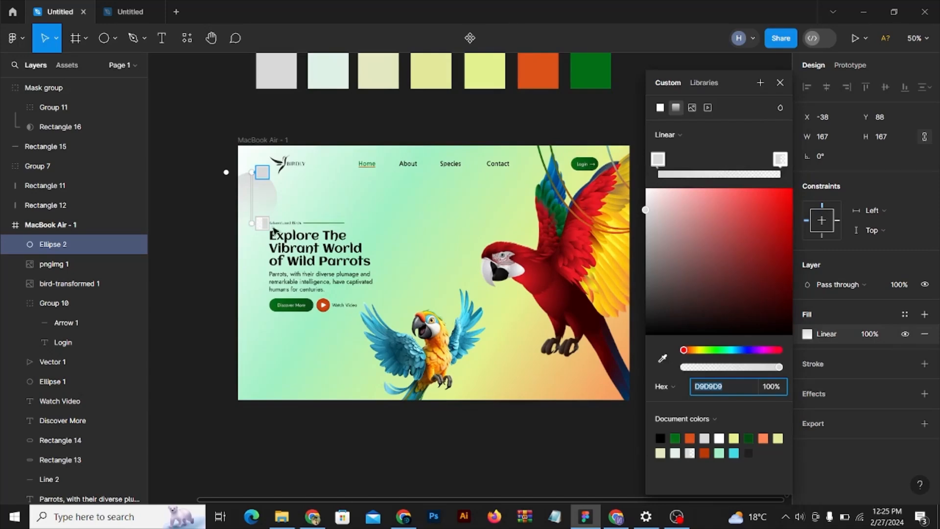
{"action": "left_click_drag", "start_coordinate": [254, 225], "coordinate": [291, 236]}
{"action": "scroll", "coordinate": [256, 223], "scroll_direction": "up", "scroll_amount": 1}
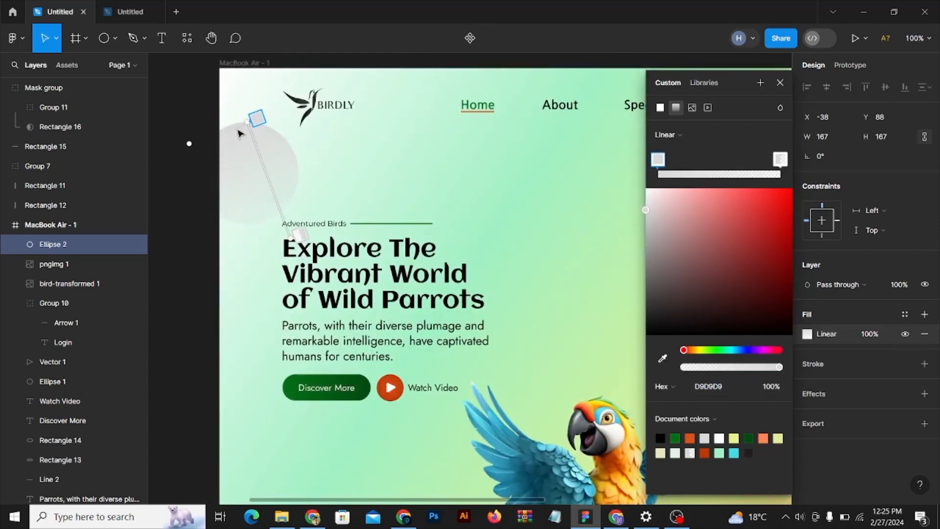
{"action": "left_click_drag", "start_coordinate": [247, 122], "coordinate": [226, 126]}
{"action": "scroll", "coordinate": [325, 120], "scroll_direction": "down", "scroll_amount": 1}
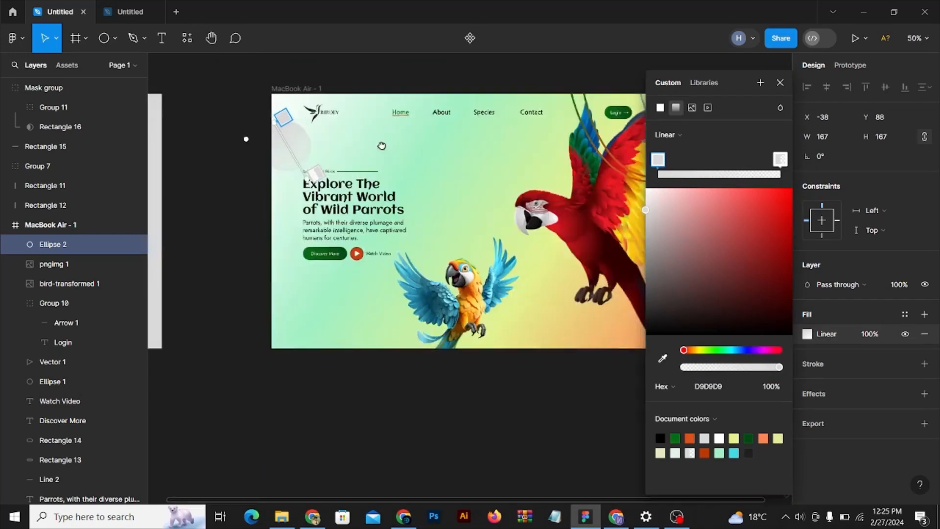
Step: Set the circle's gradient start colour to the palette green 036F17
{"action": "left_click_drag", "start_coordinate": [389, 137], "coordinate": [247, 212]}
{"action": "left_click", "coordinate": [664, 356]}
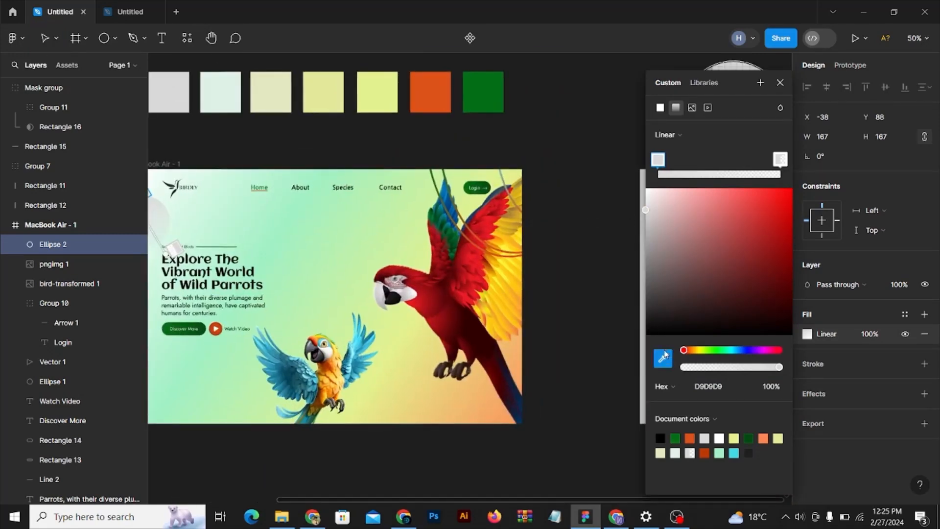
{"action": "left_click", "coordinate": [504, 91]}
{"action": "left_click_drag", "start_coordinate": [474, 125], "coordinate": [516, 127]}
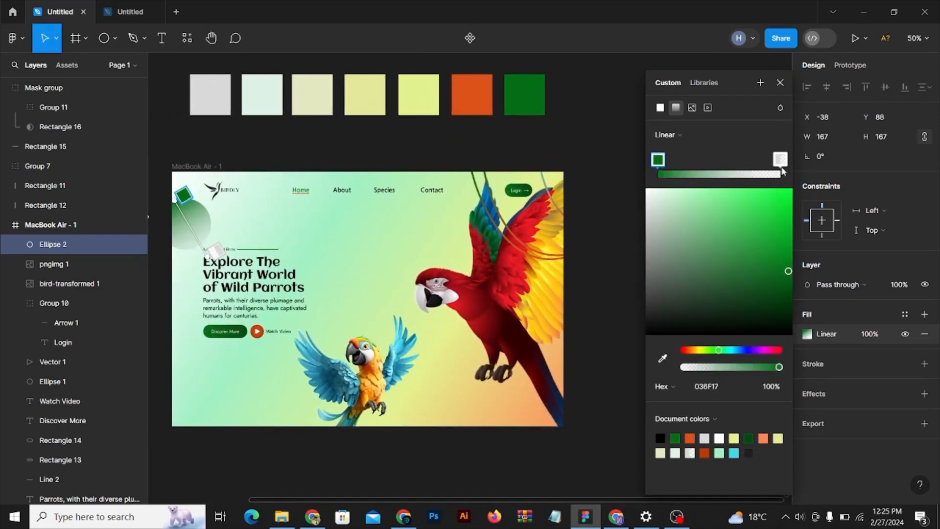
Step: Set the circle's gradient end colour to the palette green 036F17 at 0% opacity
{"action": "left_click", "coordinate": [781, 169]}
{"action": "left_click", "coordinate": [664, 357]}
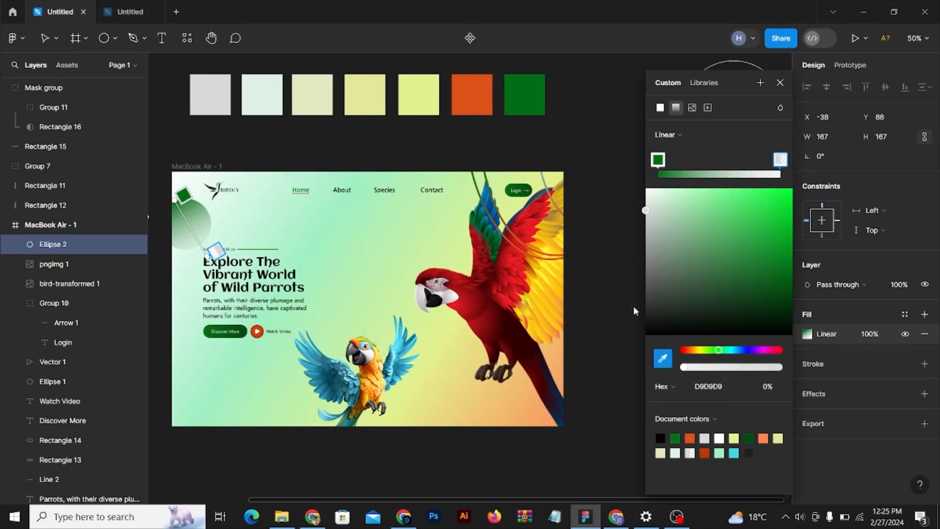
{"action": "key", "text": "Escape"}
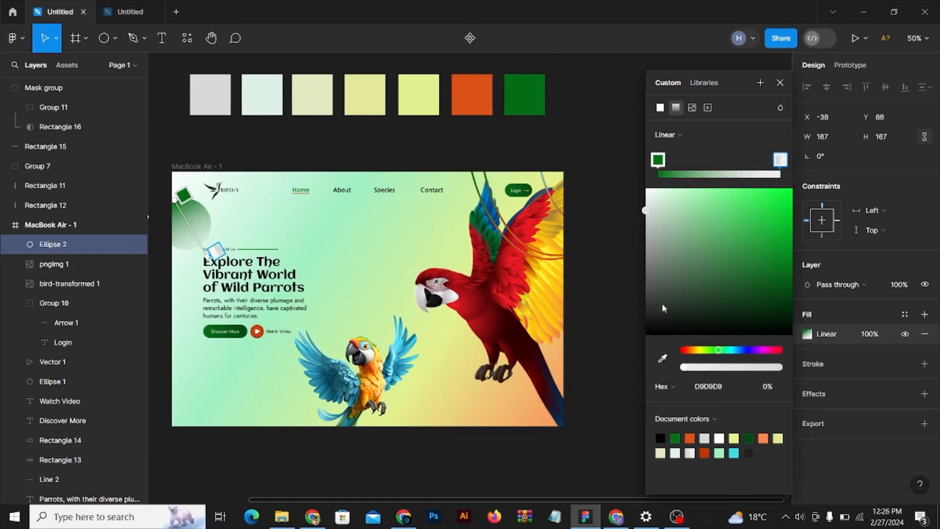
{"action": "left_click", "coordinate": [664, 358]}
{"action": "left_click", "coordinate": [519, 90]}
{"action": "left_click", "coordinate": [782, 385]}
{"action": "type", "text": "0"}
{"action": "key", "text": "Return"}
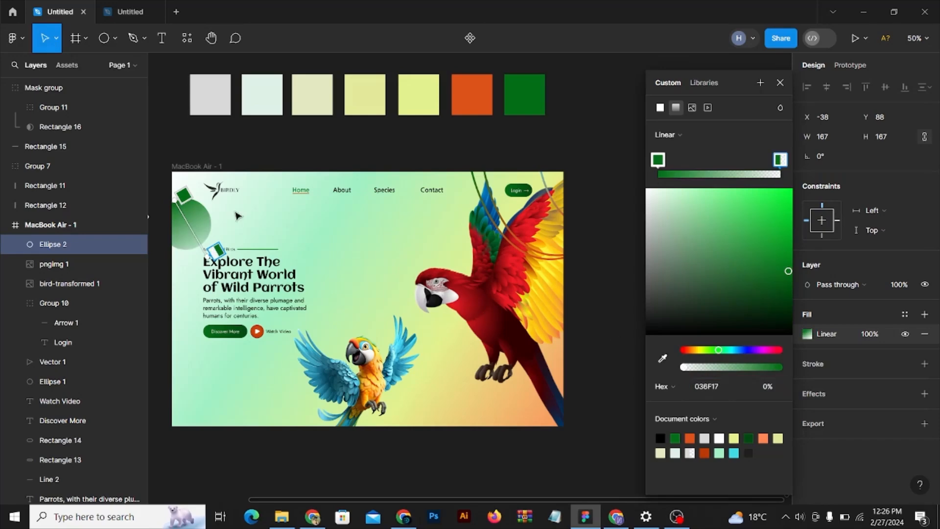
Step: Reposition the circle's gradient so it starts beyond the page's upper-left corner and ends near the circle's lower-right edge
{"action": "key", "text": "shift+0"}
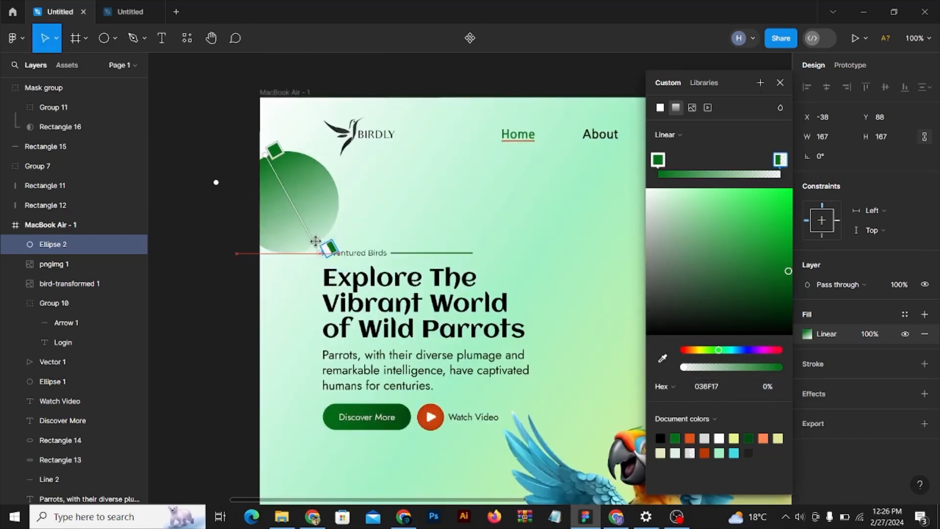
{"action": "left_click_drag", "start_coordinate": [315, 241], "coordinate": [302, 222]}
{"action": "left_click", "coordinate": [269, 151]}
{"action": "left_click_drag", "start_coordinate": [263, 151], "coordinate": [225, 94]}
{"action": "scroll", "coordinate": [272, 168], "scroll_direction": "down", "scroll_amount": 5}
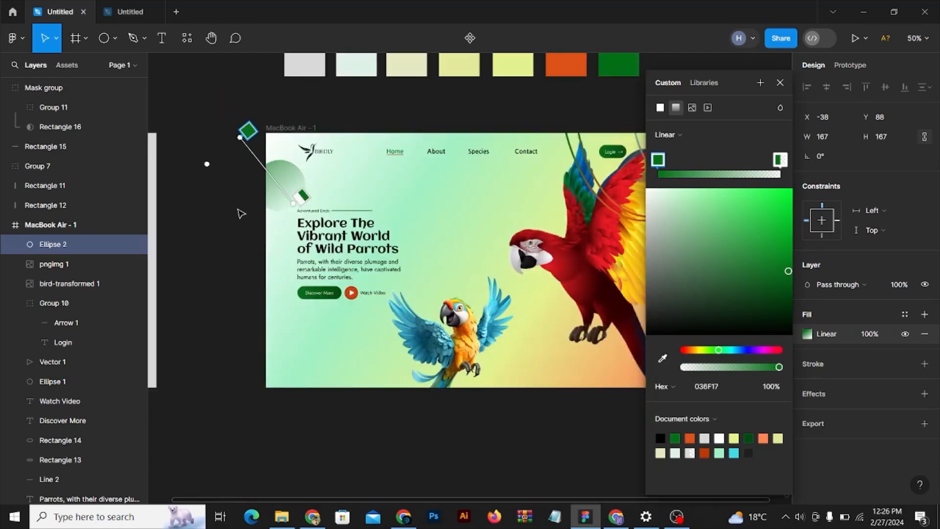
{"action": "left_click", "coordinate": [220, 210]}
{"action": "left_click", "coordinate": [220, 209]}
Step: Duplicate the green gradient circle to the page's bottom edge between the parrots, at about X 813, Y 710
{"action": "left_click_drag", "start_coordinate": [289, 200], "coordinate": [537, 384]}
{"action": "scroll", "coordinate": [552, 362], "scroll_direction": "up", "scroll_amount": 5}
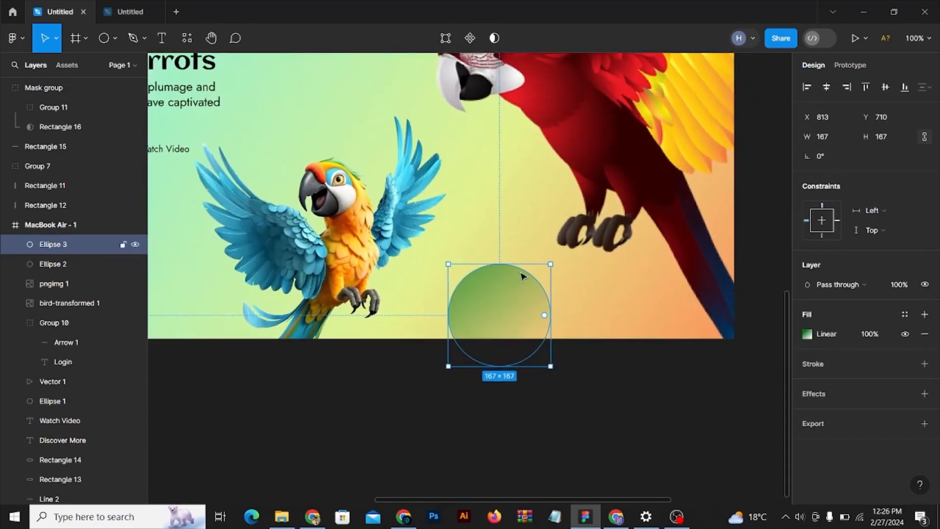
{"action": "left_click", "coordinate": [615, 384]}
{"action": "left_click", "coordinate": [533, 319]}
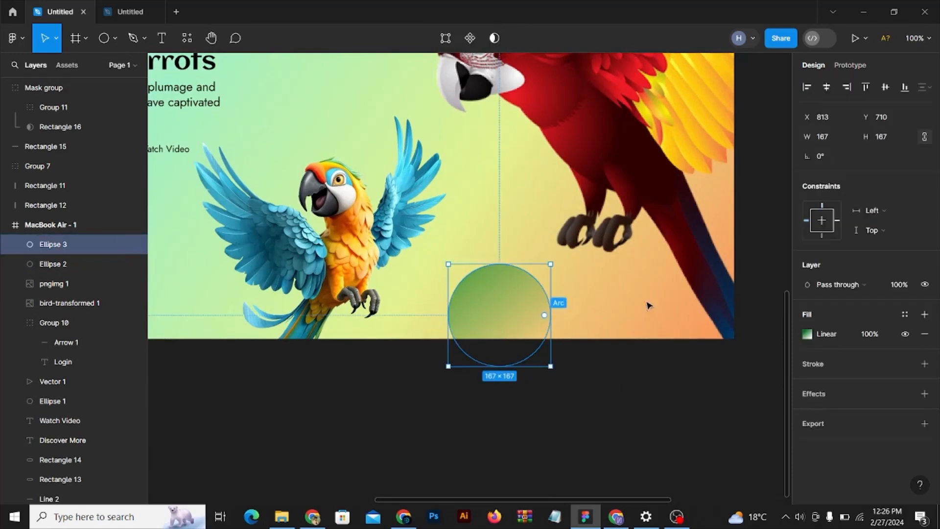
Step: Set the gradient start colour of the duplicated bottom circle to yellow FFD600
{"action": "left_click", "coordinate": [808, 334]}
{"action": "left_click", "coordinate": [658, 161]}
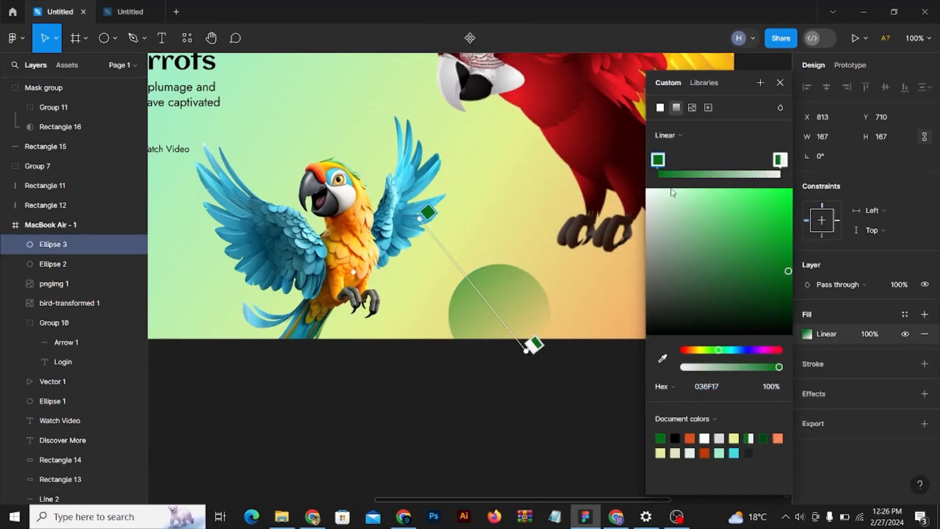
{"action": "left_click_drag", "start_coordinate": [703, 350], "coordinate": [697, 351]}
{"action": "left_click_drag", "start_coordinate": [741, 273], "coordinate": [799, 181]}
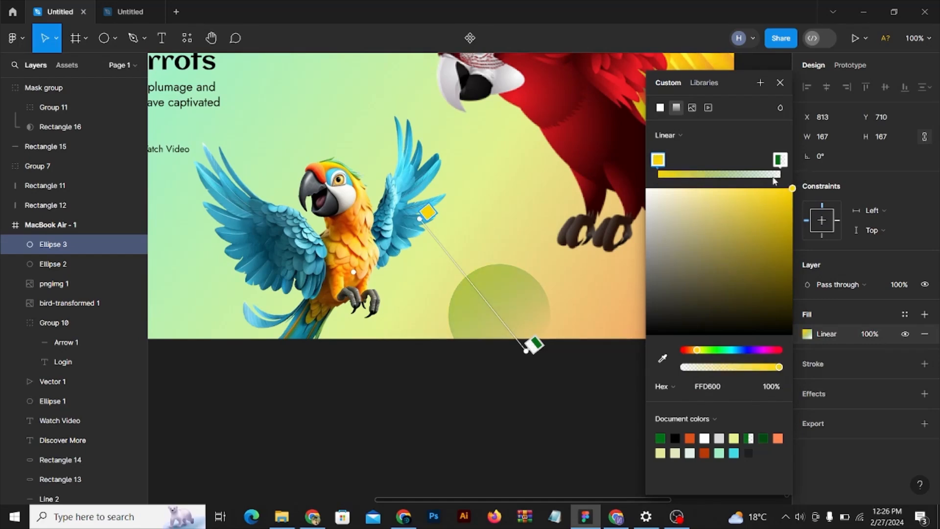
Step: Set the bottom circle's gradient end colour to the document orange DD5219 at 100% opacity
{"action": "left_click", "coordinate": [780, 161]}
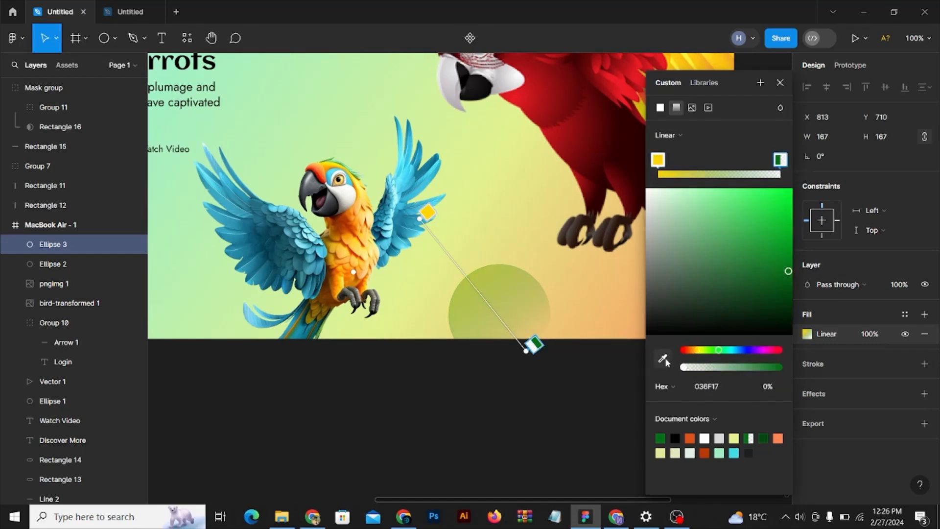
{"action": "left_click", "coordinate": [689, 438]}
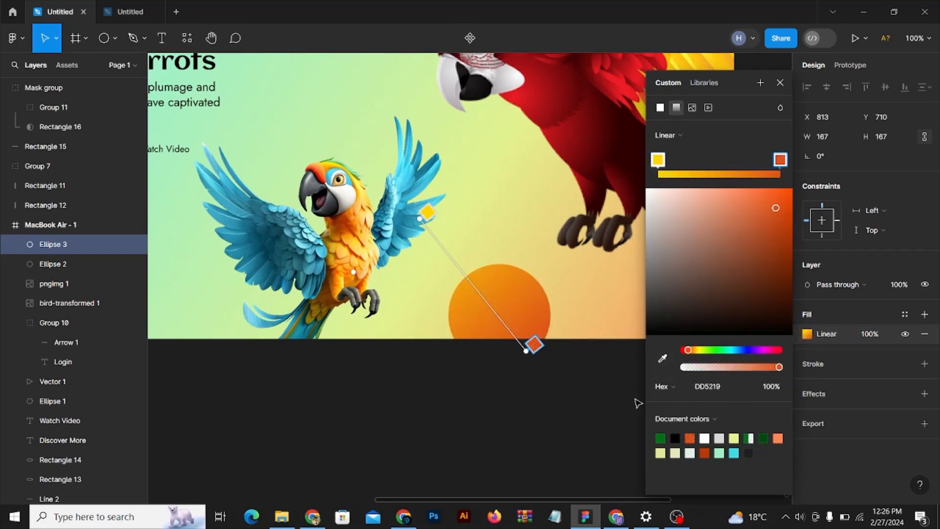
{"action": "key", "text": "Escape"}
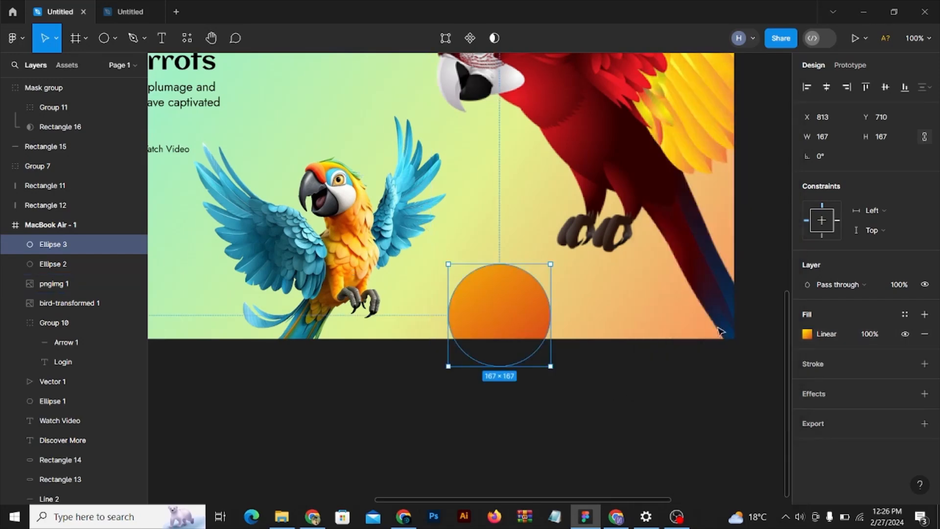
Step: Set the opacity of the bottom circle's yellow gradient start to 0%
{"action": "left_click", "coordinate": [808, 335]}
{"action": "left_click", "coordinate": [658, 161]}
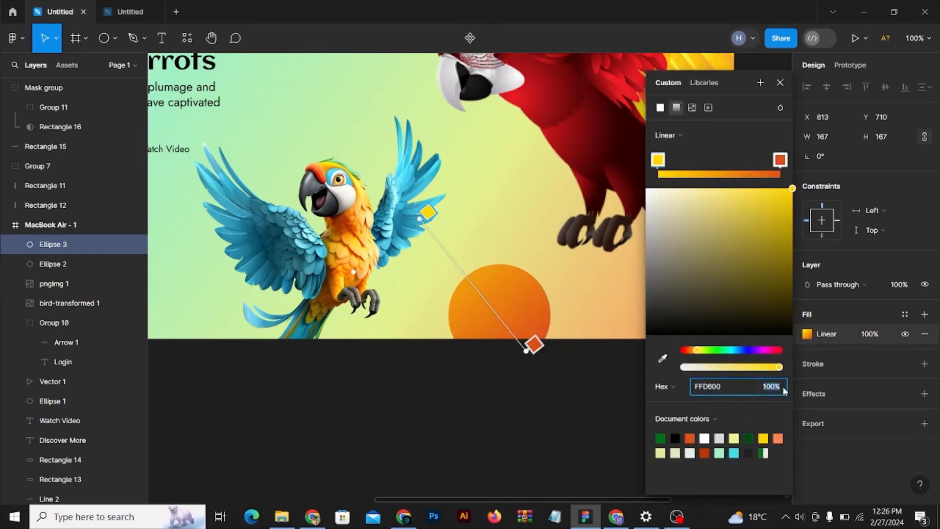
{"action": "type", "text": "0"}
{"action": "key", "text": "Return"}
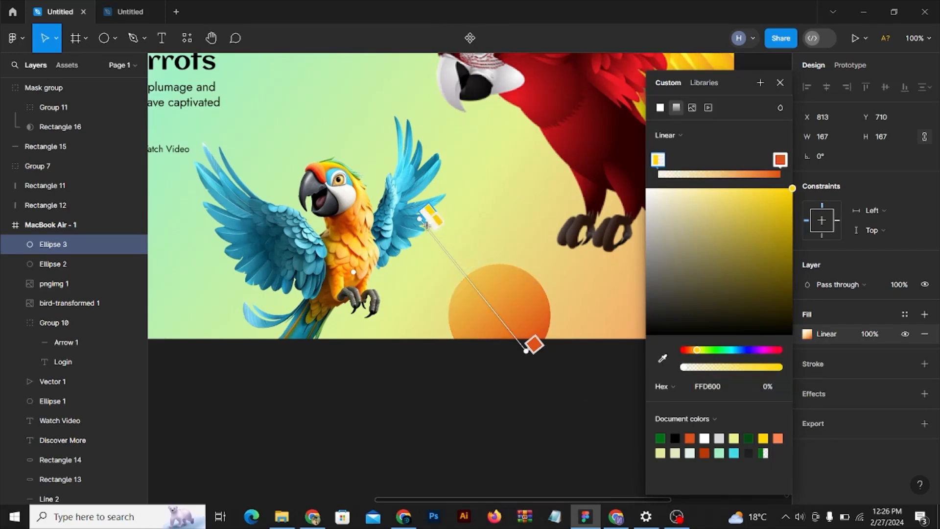
Step: Reposition the bottom circle's gradient so it starts at its upper-left edge and ends beyond its lower-right edge
{"action": "left_click_drag", "start_coordinate": [424, 228], "coordinate": [458, 278]}
{"action": "left_click_drag", "start_coordinate": [526, 349], "coordinate": [597, 395]}
{"action": "key", "text": "Escape"}
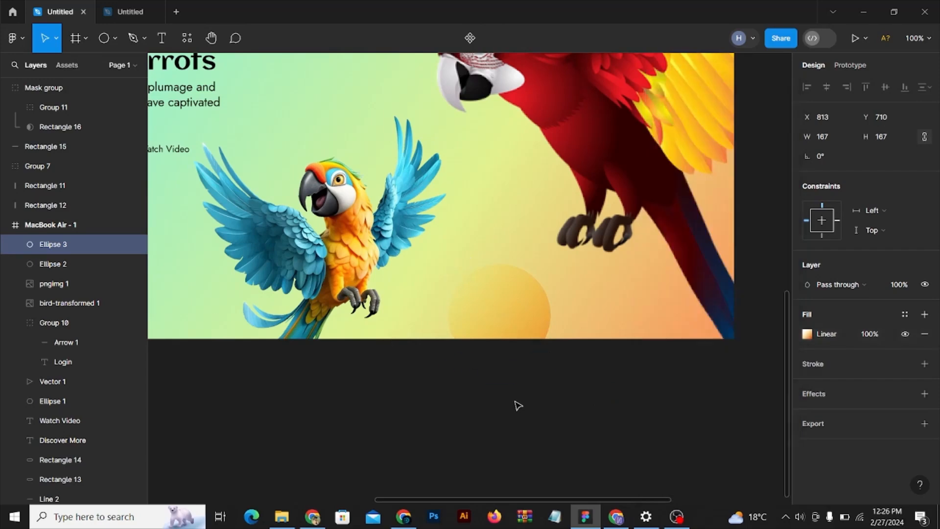
{"action": "left_click", "coordinate": [518, 406]}
Step: Move the yellow-orange circle down and closer to the small parrot, to about X 761, Y 729
{"action": "key", "text": "ctrl+minus"}
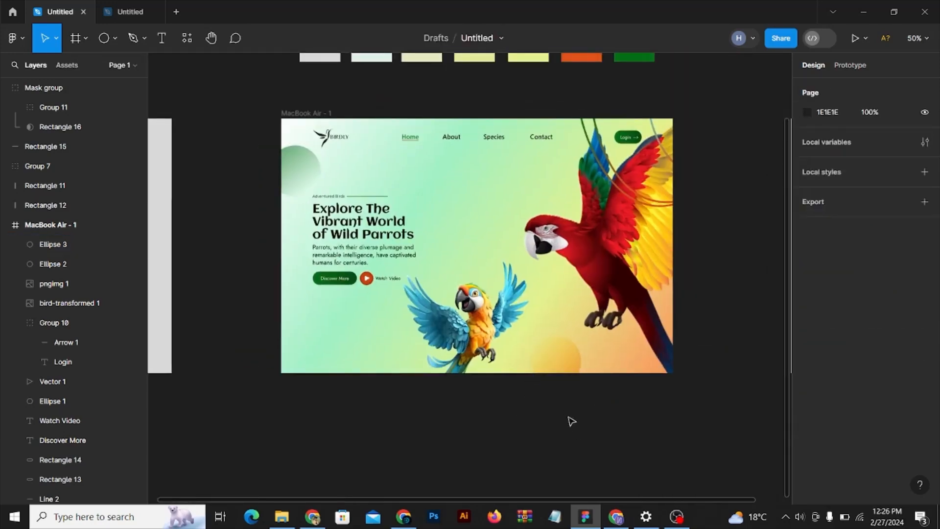
{"action": "left_click", "coordinate": [550, 356]}
{"action": "left_click", "coordinate": [558, 365]}
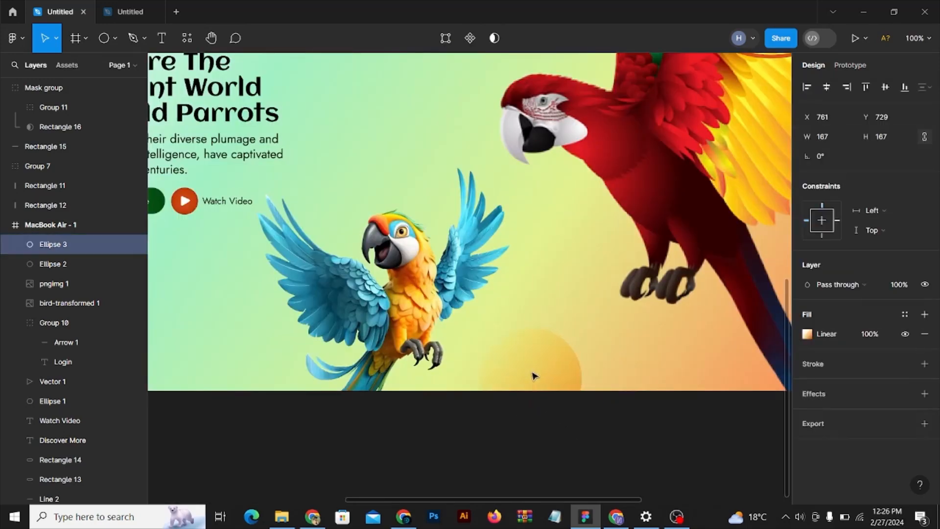
{"action": "left_click", "coordinate": [620, 421]}
{"action": "key", "text": "ctrl+minus"}
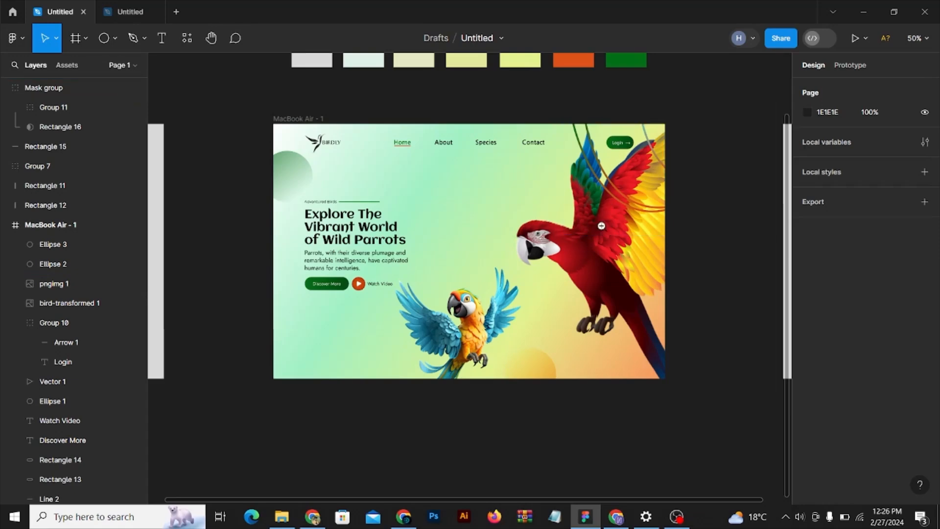
Step: Move the curves' mask group into the MacBook Air - 1 frame, directly beneath pngimg 1, so the curves sit behind the red parrot
{"action": "scroll", "coordinate": [602, 226], "scroll_direction": "up", "scroll_amount": 3}
{"action": "scroll", "coordinate": [600, 265], "scroll_direction": "down", "scroll_amount": 3}
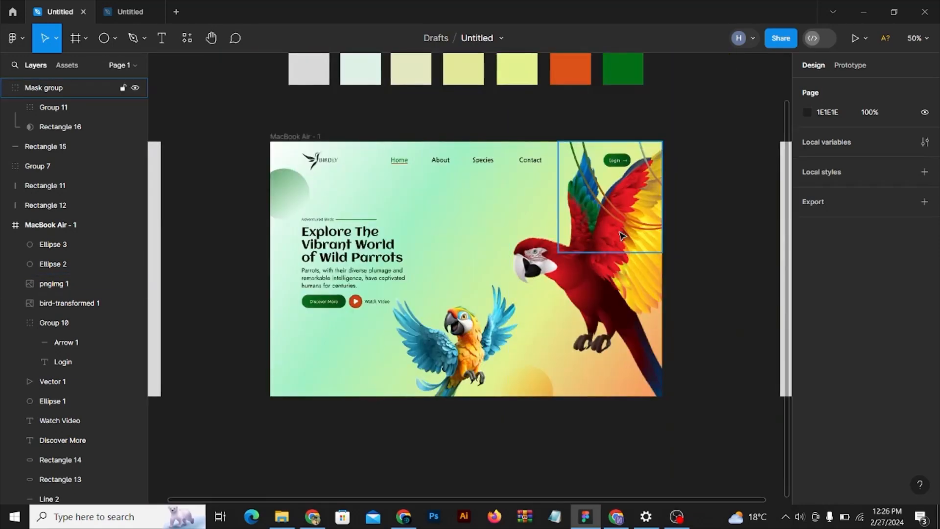
{"action": "left_click", "coordinate": [630, 216]}
{"action": "scroll", "coordinate": [625, 211], "scroll_direction": "up", "scroll_amount": 3}
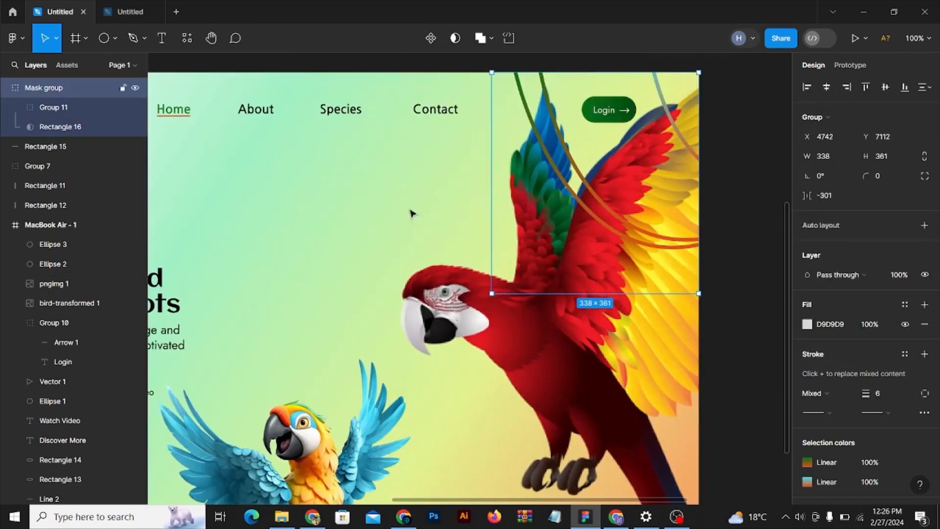
{"action": "left_click", "coordinate": [521, 339]}
{"action": "left_click", "coordinate": [49, 90]}
{"action": "left_click_drag", "start_coordinate": [49, 101], "coordinate": [49, 298]}
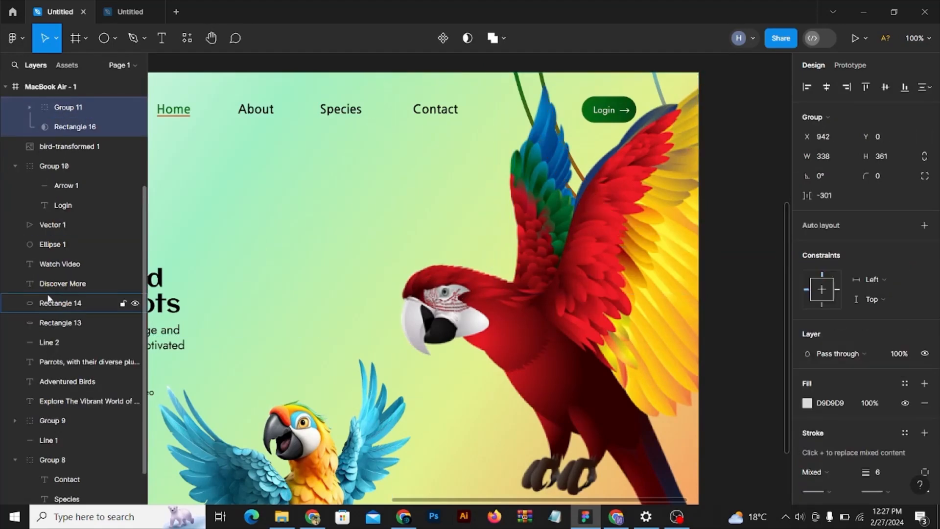
{"action": "scroll", "coordinate": [579, 168], "scroll_direction": "down", "scroll_amount": 3}
{"action": "left_click", "coordinate": [657, 199]}
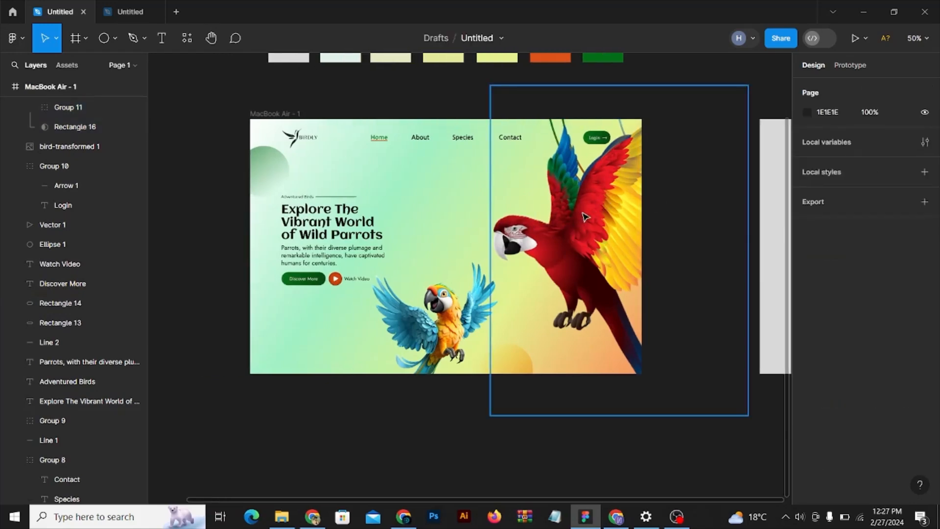
Step: Group the whole page frame into a single group
{"action": "mouse_move", "coordinate": [606, 219]}
{"action": "left_mouse_down"}
{"action": "mouse_move", "coordinate": [605, 227]}
{"action": "mouse_move", "coordinate": [606, 218]}
{"action": "left_mouse_up"}
{"action": "left_click", "coordinate": [696, 118]}
{"action": "left_click_drag", "start_coordinate": [696, 100], "coordinate": [214, 398]}
{"action": "key", "text": "ctrl+g"}
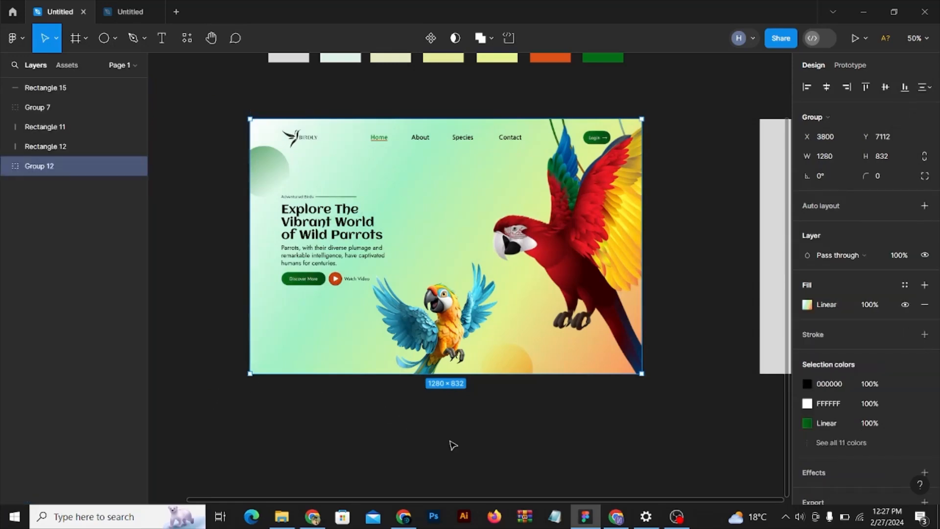
{"action": "left_click", "coordinate": [450, 444]}
{"action": "left_click_drag", "start_coordinate": [472, 335], "coordinate": [476, 326]}
{"action": "left_click", "coordinate": [505, 238]}
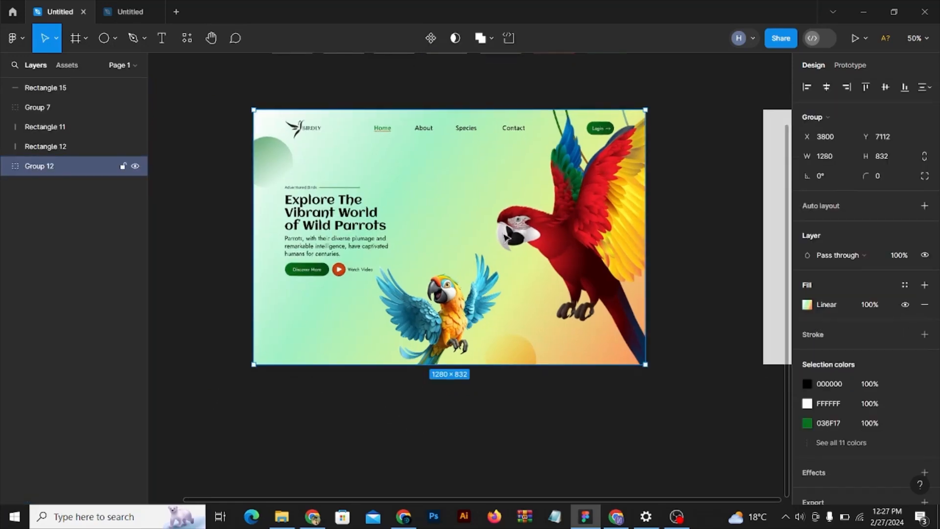
Step: Ungroup the page group to restore the MacBook Air - 1 frame
{"action": "key", "text": "Escape"}
{"action": "left_click", "coordinate": [345, 238]}
{"action": "key", "text": "ctrl+shift+g"}
{"action": "left_click", "coordinate": [537, 427]}
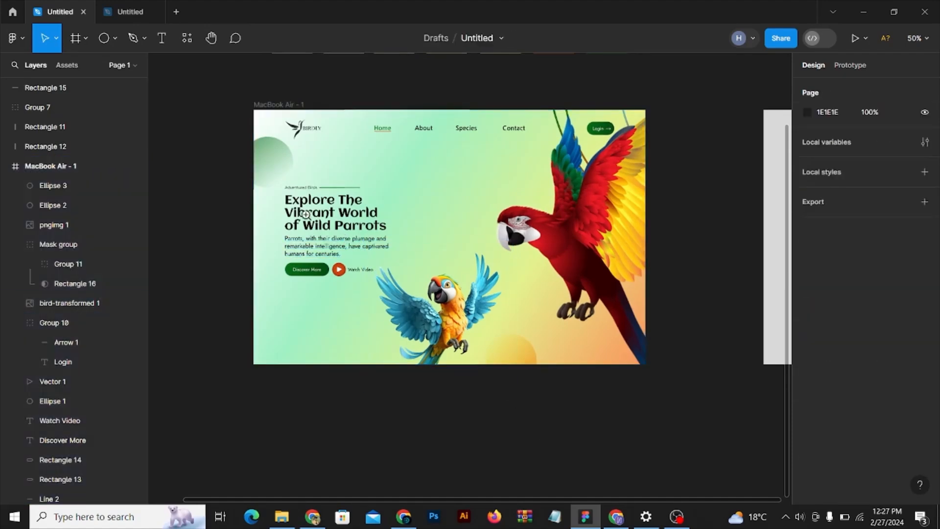
Step: Change the hero heading's fill to a linear gradient that starts just outside the text's left edge
{"action": "scroll", "coordinate": [280, 201], "scroll_direction": "up", "scroll_amount": 4}
{"action": "left_click", "coordinate": [303, 206]}
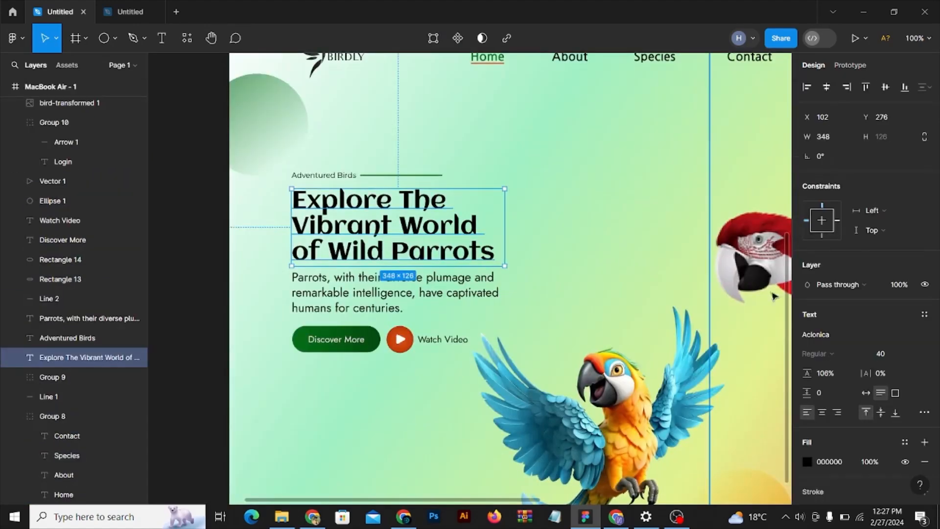
{"action": "left_click", "coordinate": [806, 463]}
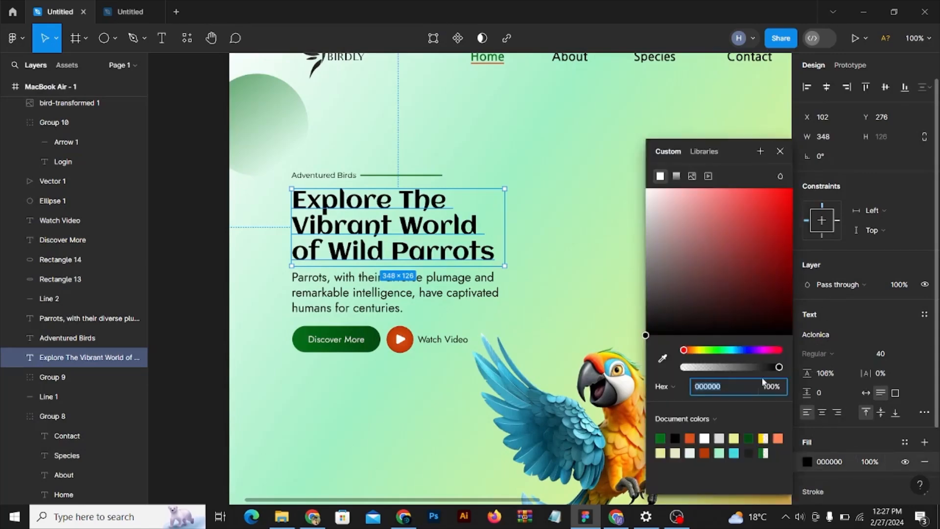
{"action": "left_click", "coordinate": [676, 176]}
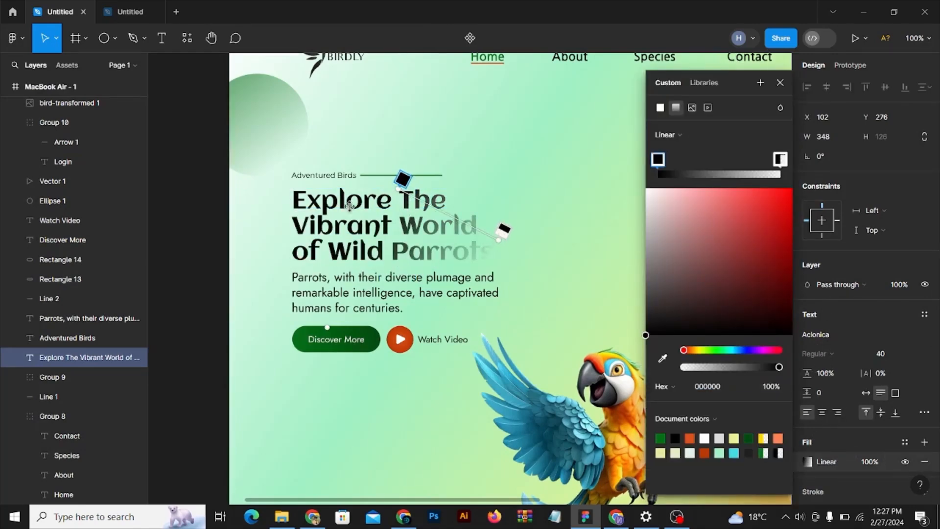
{"action": "left_click_drag", "start_coordinate": [395, 187], "coordinate": [284, 218]}
Step: Set the heading gradient's end stop to 100% opacity and the palette orange DD5219
{"action": "scroll", "coordinate": [370, 245], "scroll_direction": "down", "scroll_amount": 3}
{"action": "scroll", "coordinate": [363, 244], "scroll_direction": "up", "scroll_amount": 2}
{"action": "scroll", "coordinate": [362, 245], "scroll_direction": "right", "scroll_amount": 3}
{"action": "left_click", "coordinate": [780, 161]}
{"action": "left_click", "coordinate": [771, 389]}
{"action": "type", "text": "100"}
{"action": "key", "text": "Return"}
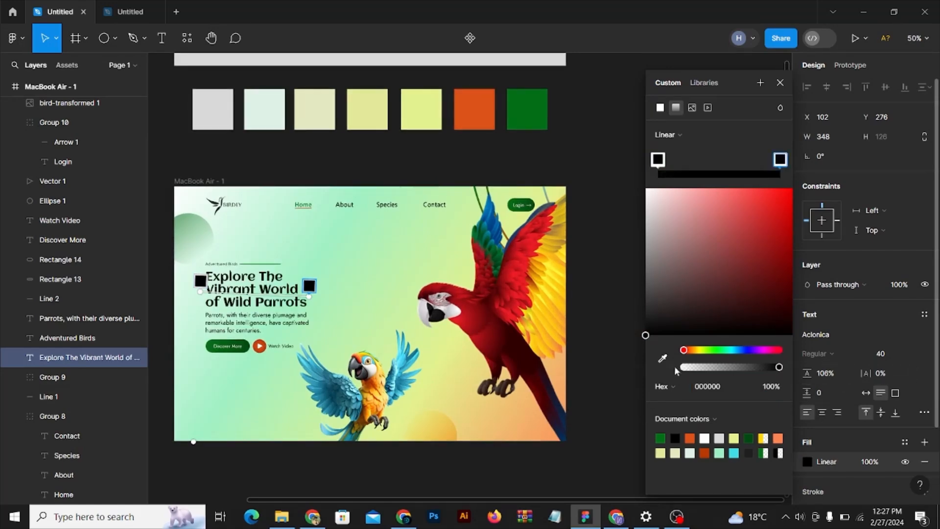
{"action": "left_click", "coordinate": [663, 358]}
{"action": "left_click", "coordinate": [493, 122]}
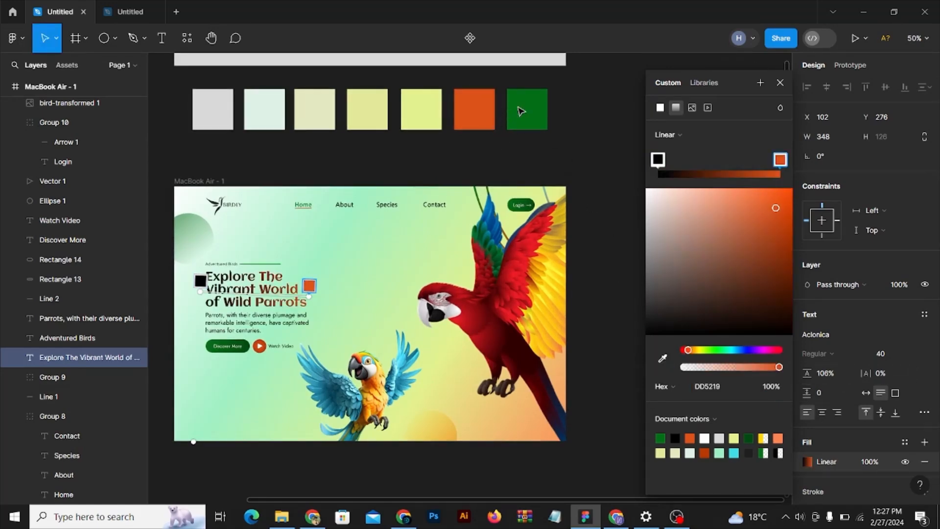
Step: Set the heading gradient's start colour to the palette green 036F17
{"action": "left_click", "coordinate": [657, 175]}
{"action": "left_click", "coordinate": [662, 358]}
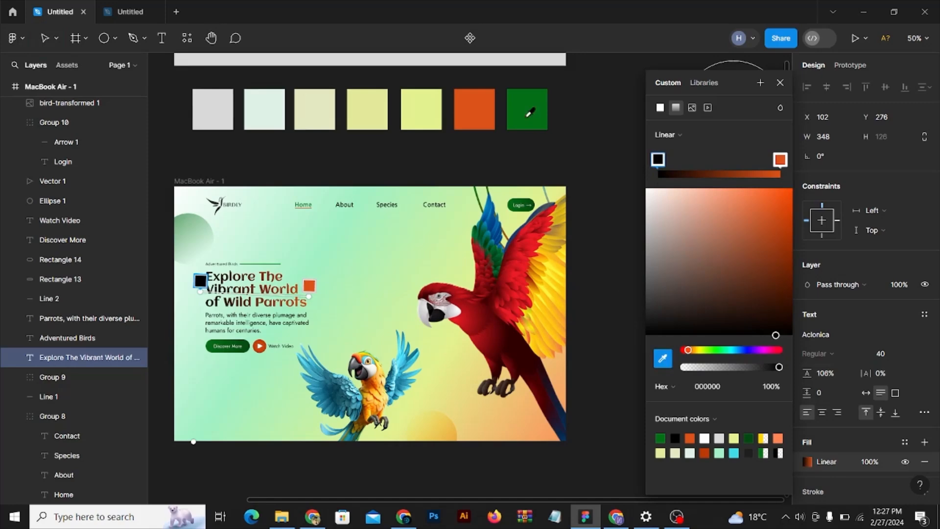
{"action": "left_click", "coordinate": [526, 101]}
Step: Stretch the heading gradient nearly horizontally from well beyond the text's left edge to its right end, with an added brown 835E18 middle stop
{"action": "left_click", "coordinate": [270, 284]}
{"action": "left_click_drag", "start_coordinate": [276, 288], "coordinate": [375, 252]}
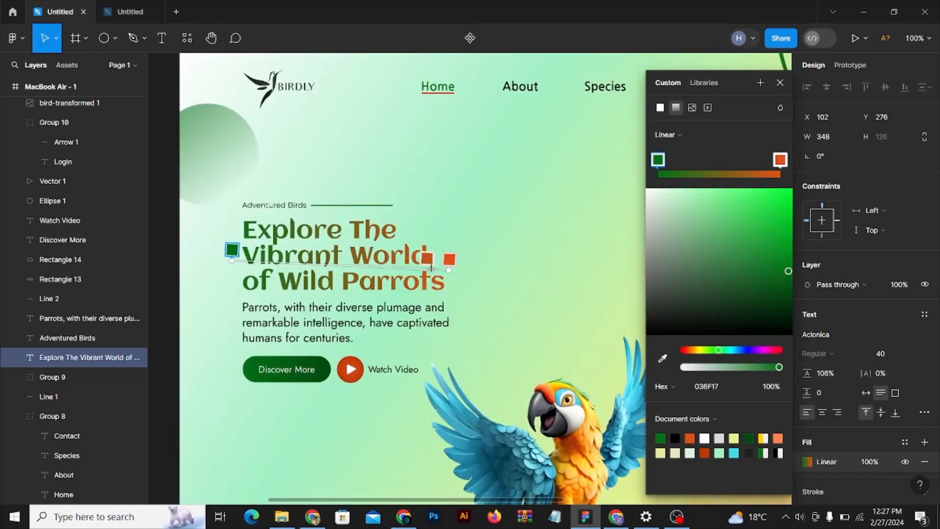
{"action": "left_click_drag", "start_coordinate": [447, 270], "coordinate": [435, 249]}
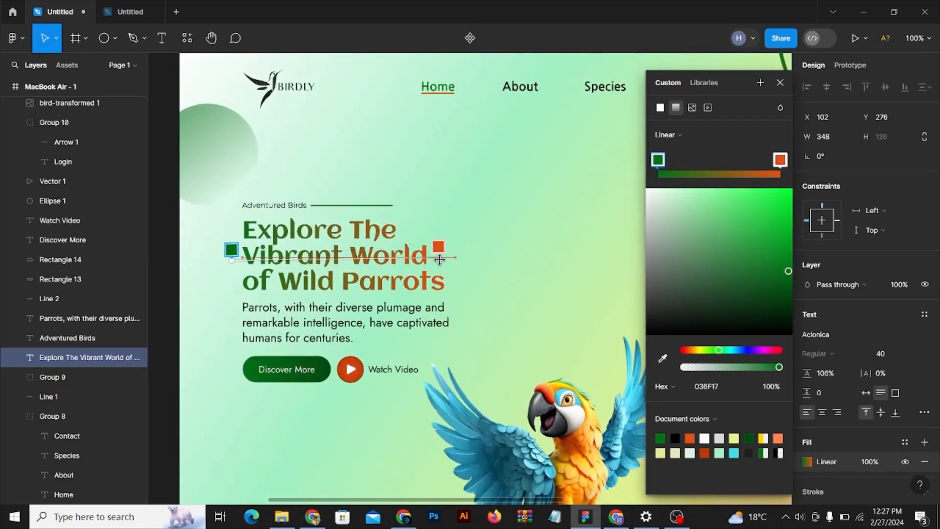
{"action": "left_click_drag", "start_coordinate": [233, 261], "coordinate": [186, 253]}
{"action": "mouse_move", "coordinate": [332, 255]}
{"action": "left_mouse_down"}
{"action": "mouse_move", "coordinate": [360, 256]}
{"action": "mouse_move", "coordinate": [332, 248]}
{"action": "left_mouse_up"}
{"action": "scroll", "coordinate": [330, 248], "scroll_direction": "down", "scroll_amount": 2}
{"action": "left_click_drag", "start_coordinate": [224, 280], "coordinate": [277, 273]}
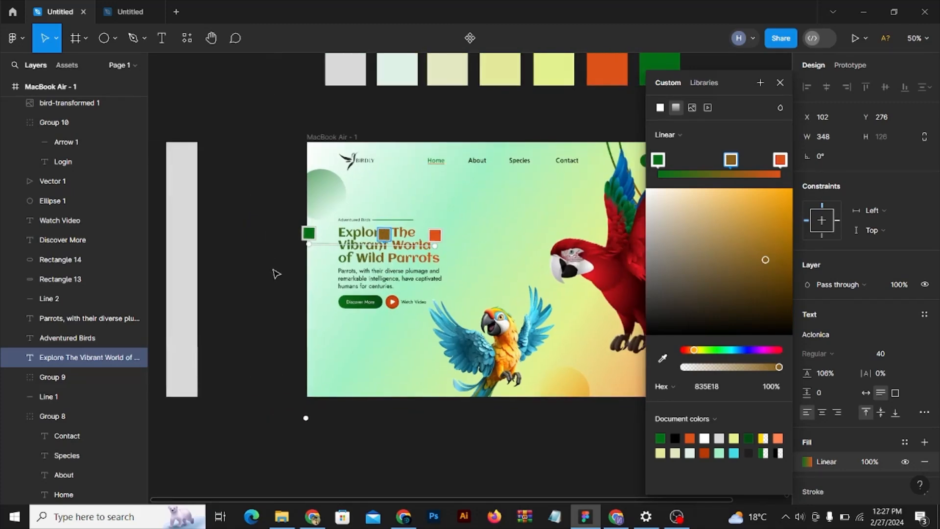
{"action": "left_click", "coordinate": [274, 270]}
{"action": "left_click", "coordinate": [273, 270]}
Step: Group the finished page, including its frame, into one group
{"action": "scroll", "coordinate": [389, 252], "scroll_direction": "up", "scroll_amount": 2}
{"action": "left_click_drag", "start_coordinate": [416, 252], "coordinate": [423, 240]}
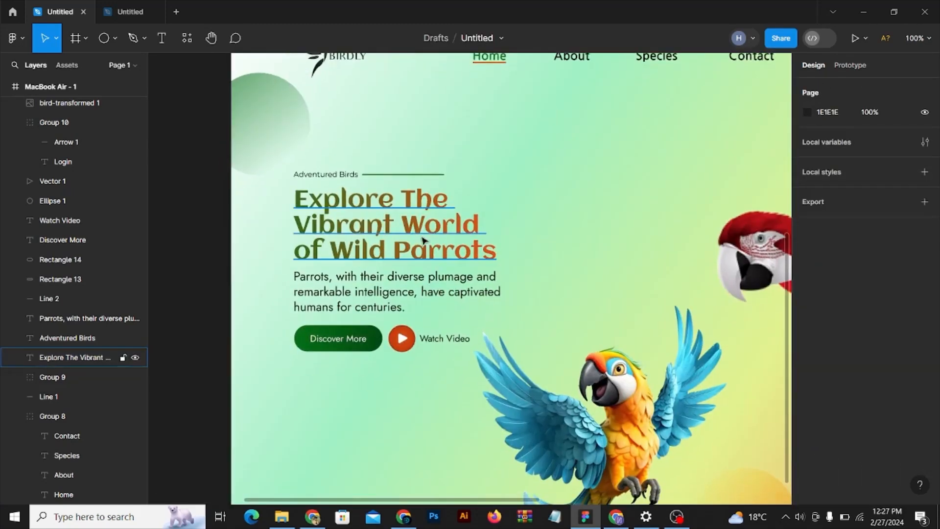
{"action": "scroll", "coordinate": [423, 240], "scroll_direction": "down", "scroll_amount": 2}
{"action": "scroll", "coordinate": [440, 235], "scroll_direction": "down", "scroll_amount": 1}
{"action": "scroll", "coordinate": [455, 230], "scroll_direction": "right", "scroll_amount": 1}
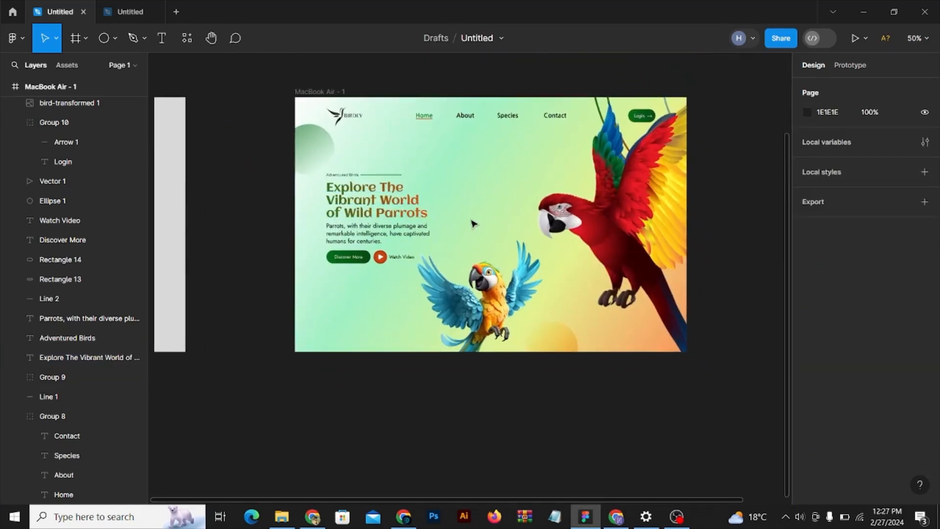
{"action": "scroll", "coordinate": [507, 184], "scroll_direction": "up", "scroll_amount": 1}
{"action": "scroll", "coordinate": [508, 188], "scroll_direction": "down", "scroll_amount": 1}
{"action": "left_click_drag", "start_coordinate": [726, 90], "coordinate": [260, 387]}
{"action": "key", "text": "ctrl+g"}
{"action": "left_click_drag", "start_coordinate": [445, 272], "coordinate": [399, 298]}
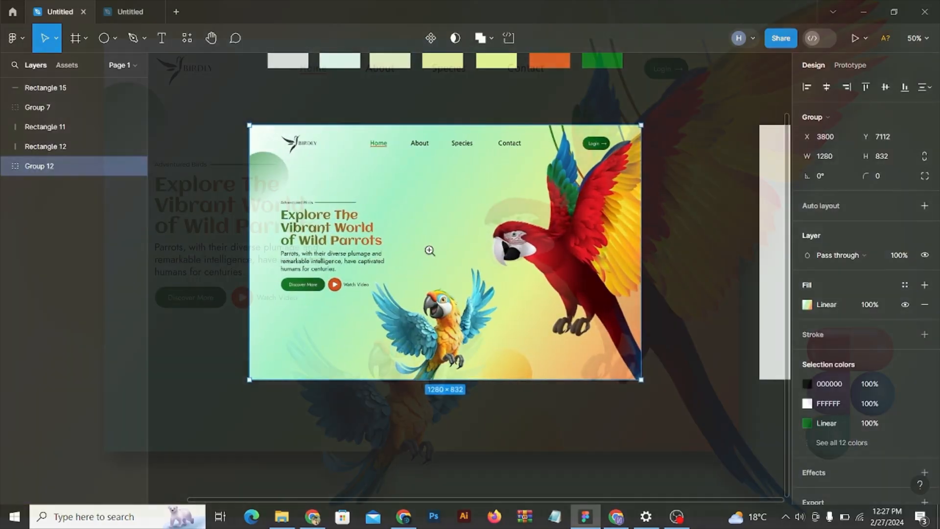